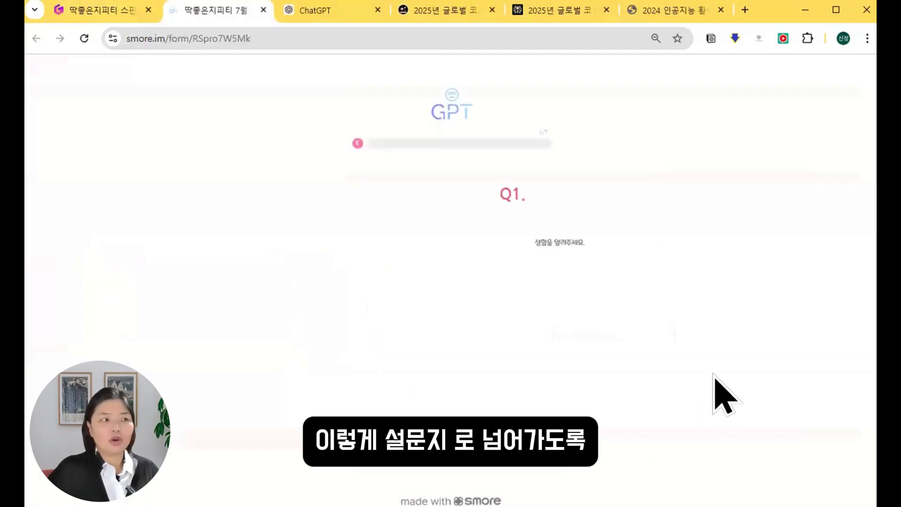
# Close the Smore survey tab to bring back the Pyeongtaek job-fair Gamma document.
pyautogui.click(263, 8)
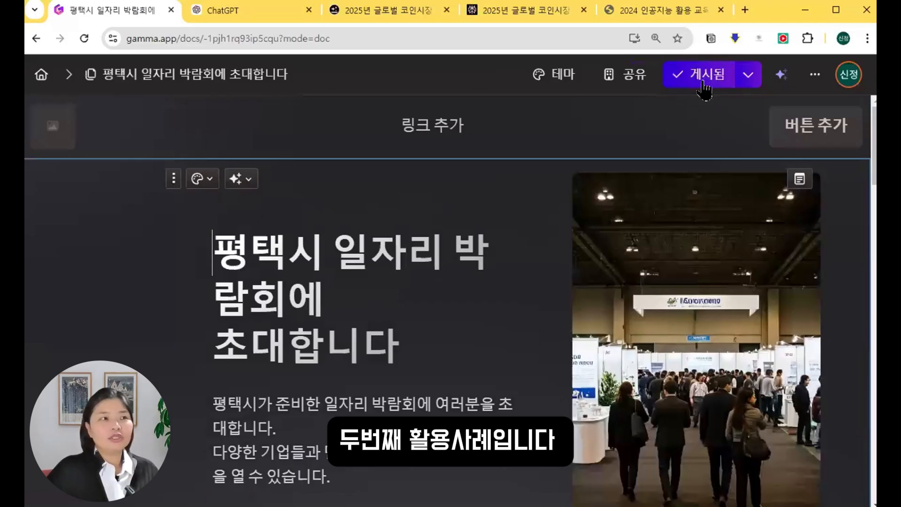
# Publish the job-fair invitation, browse the live site, then switch to the 2024 AI education notice PDF.
pyautogui.click(707, 81)
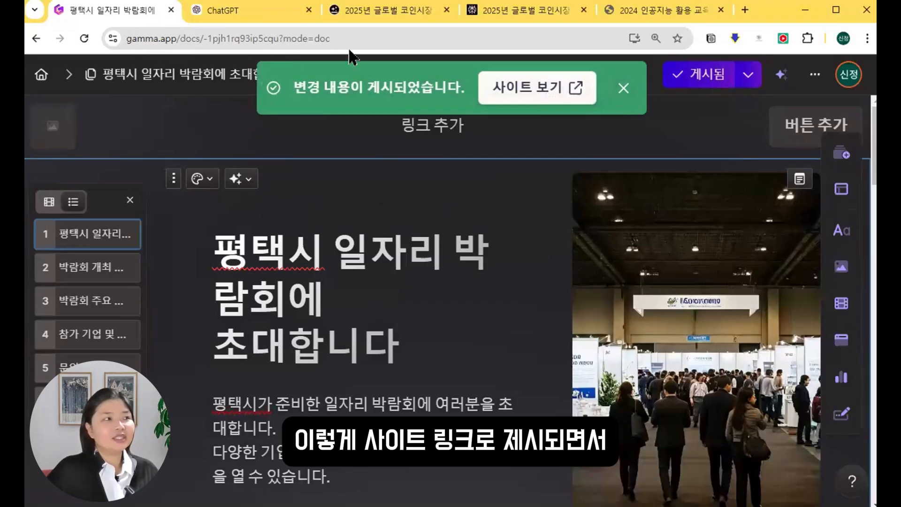
pyautogui.click(537, 87)
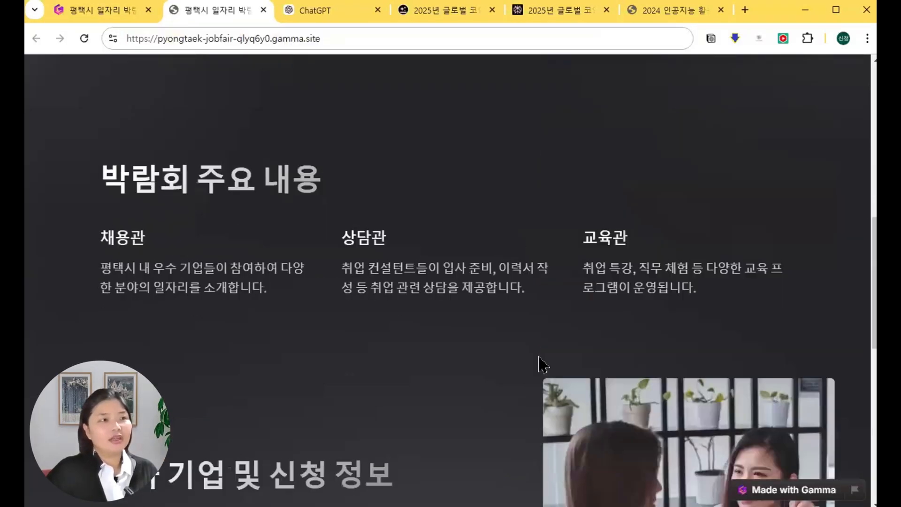
pyautogui.scroll(10, 538, 354)
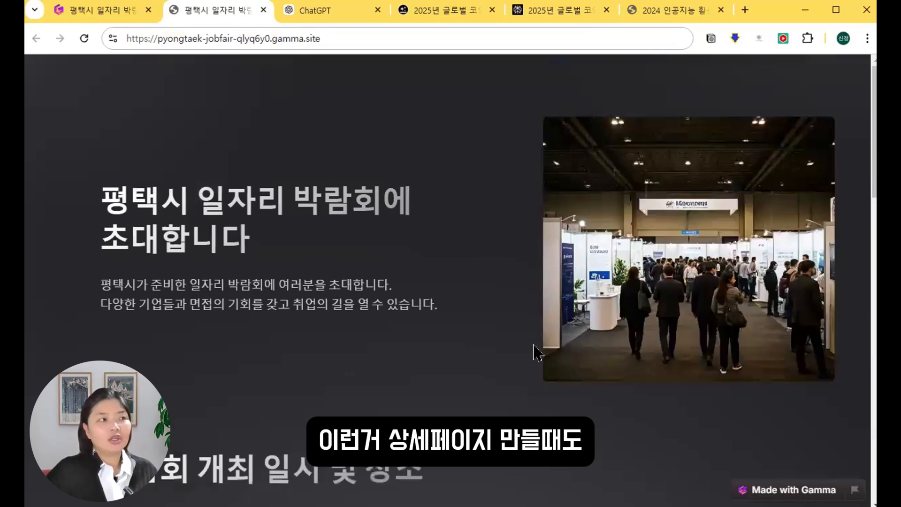
pyautogui.scroll(-15, 530, 403)
pyautogui.scroll(7, 540, 399)
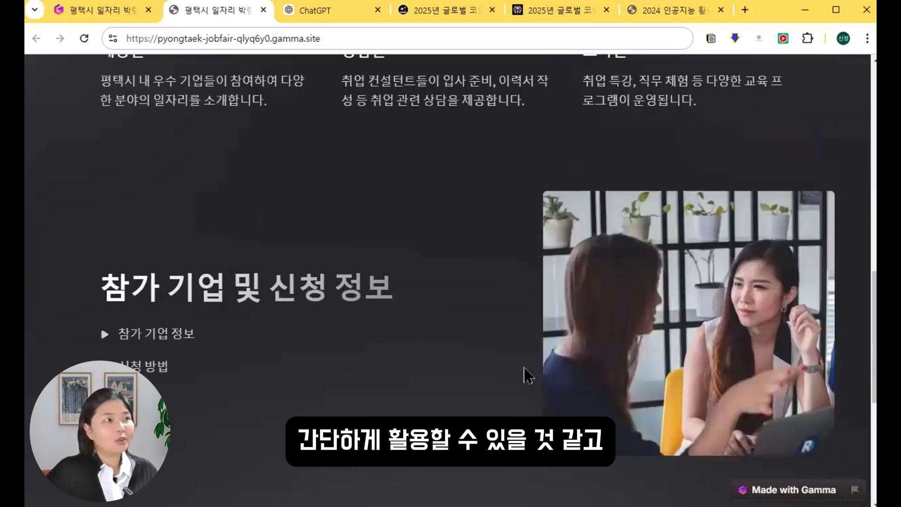
pyautogui.scroll(10, 526, 376)
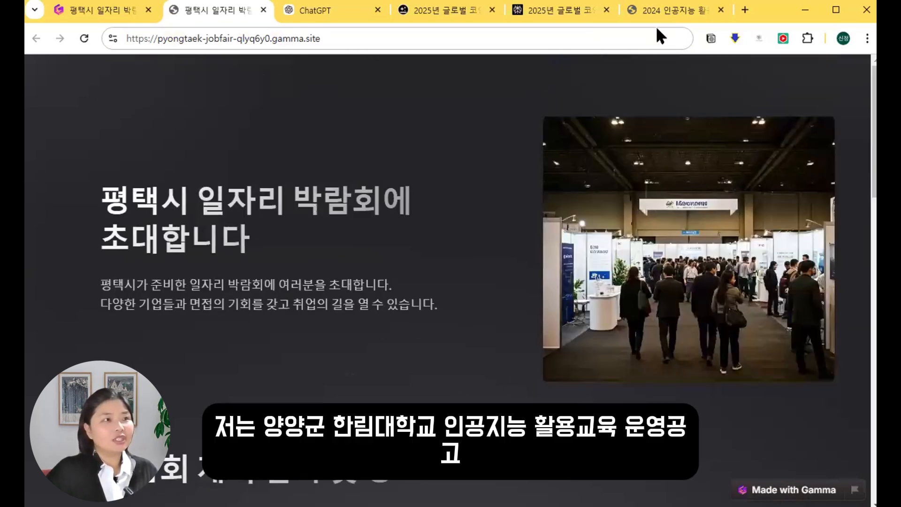
pyautogui.click(663, 13)
pyautogui.scroll(20, 643, 312)
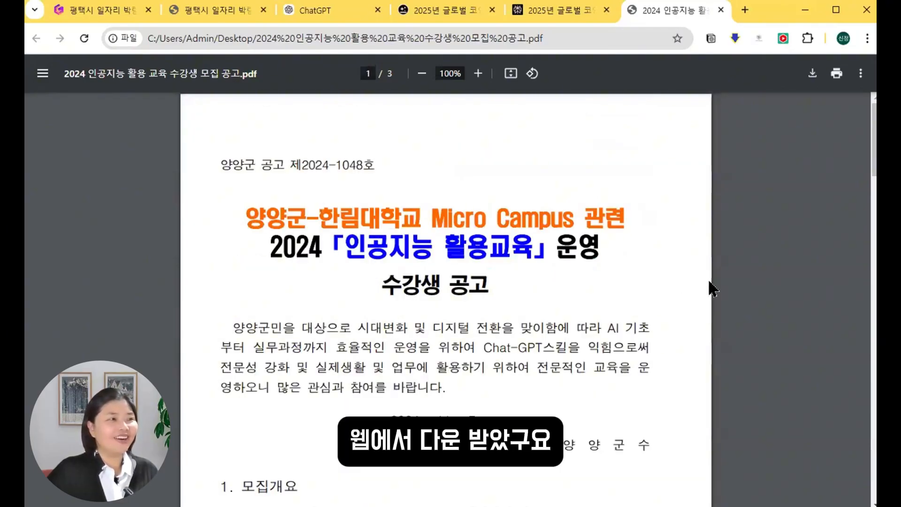
# Select all text of the 2024 AI education notice PDF and return to Gamma.
pyautogui.hotkey('ctrl', 'a')
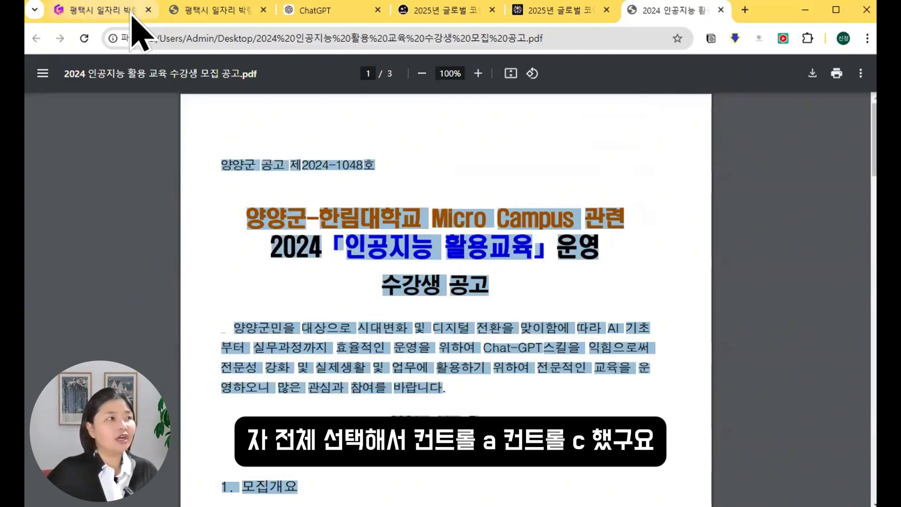
pyautogui.click(104, 11)
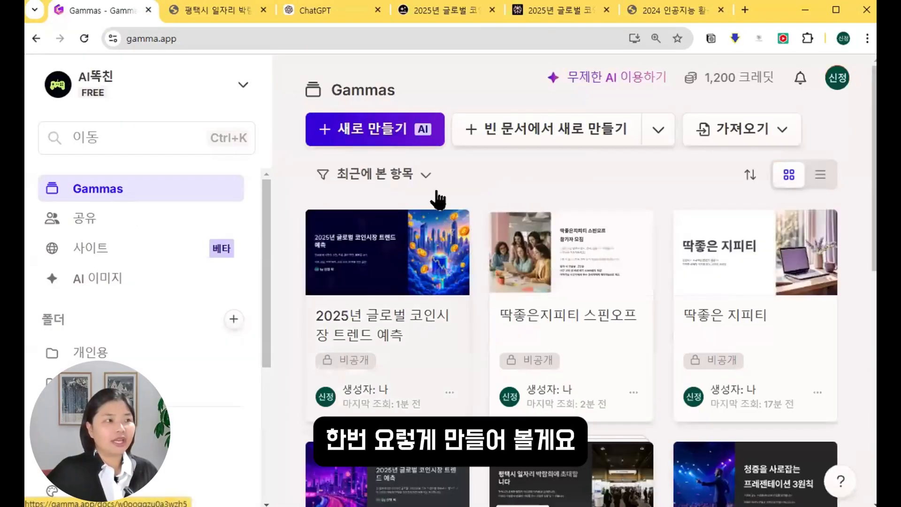
# Create an AI web page from the pasted notice text, preserving its original text content (보존).
pyautogui.click(377, 137)
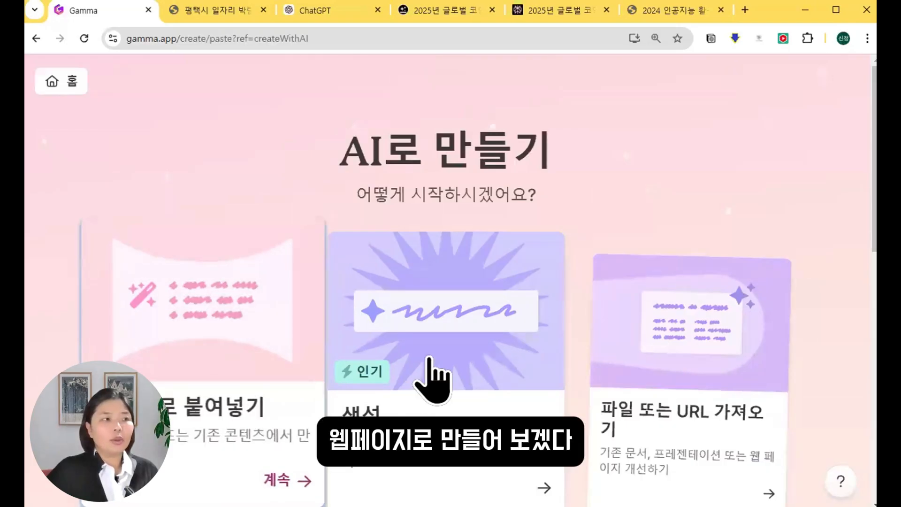
pyautogui.scroll(-3, 664, 447)
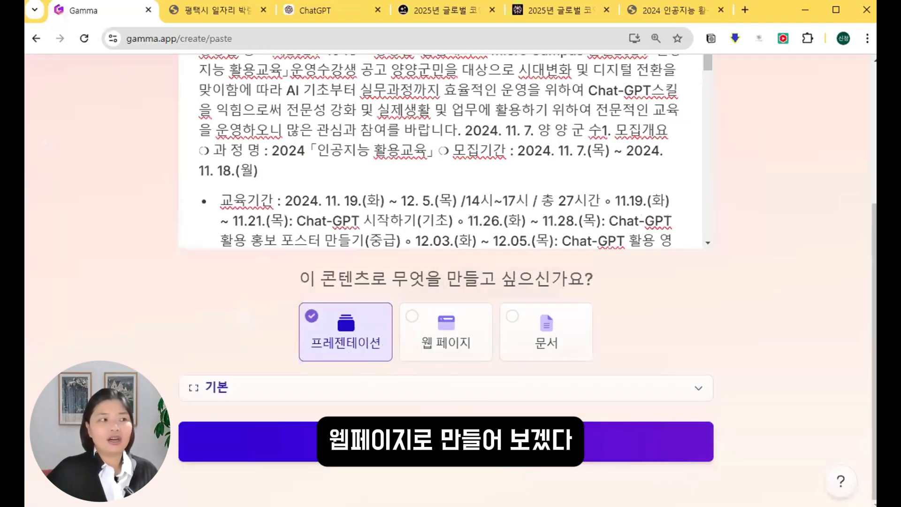
pyautogui.click(446, 332)
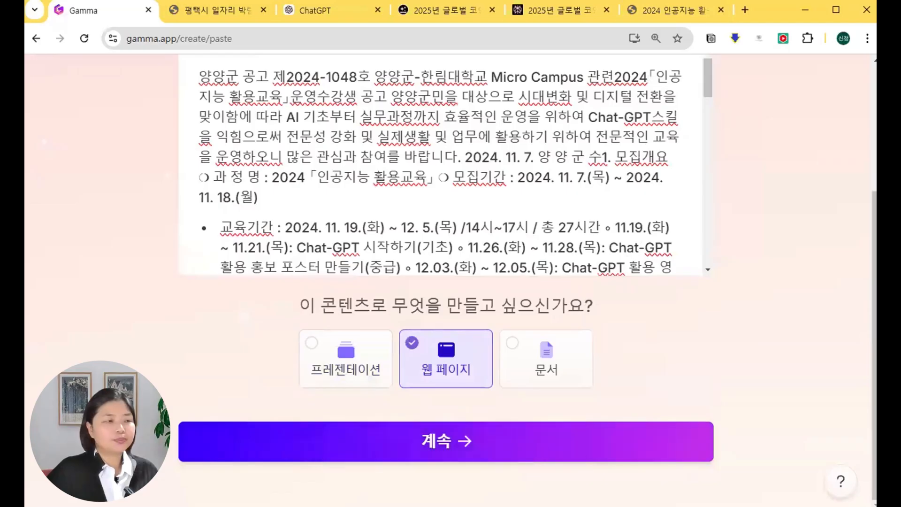
pyautogui.click(446, 442)
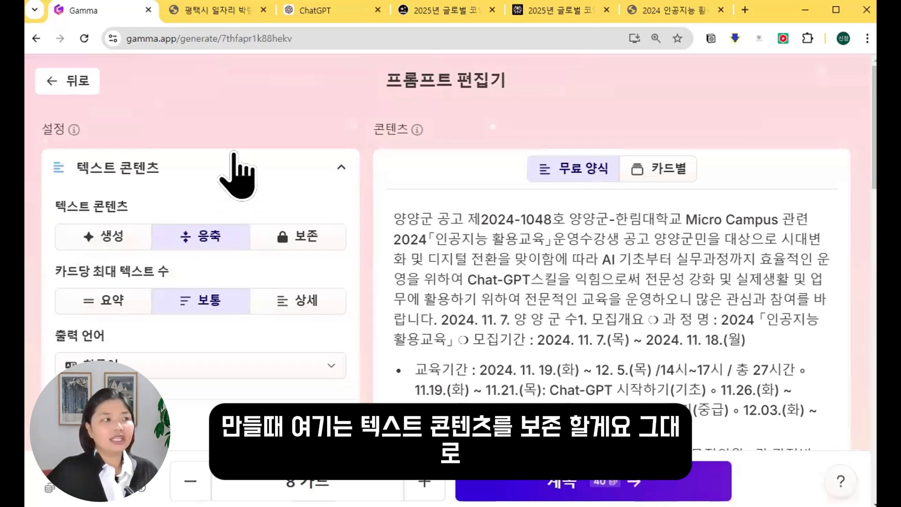
pyautogui.scroll(-2, 300, 183)
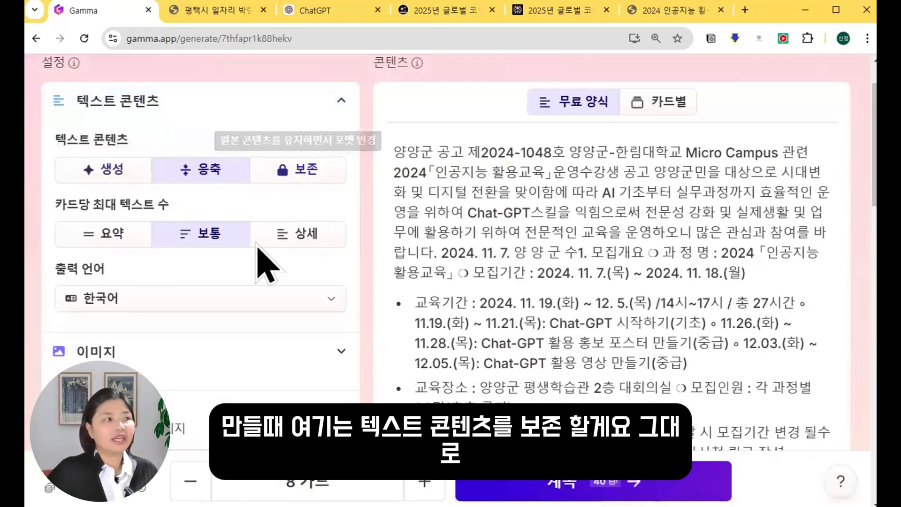
pyautogui.click(298, 172)
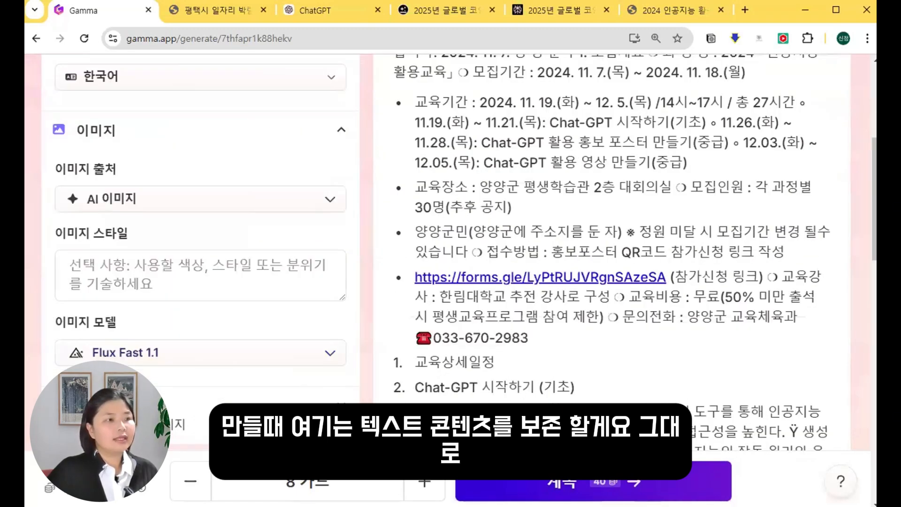
pyautogui.scroll(-3, 451, 253)
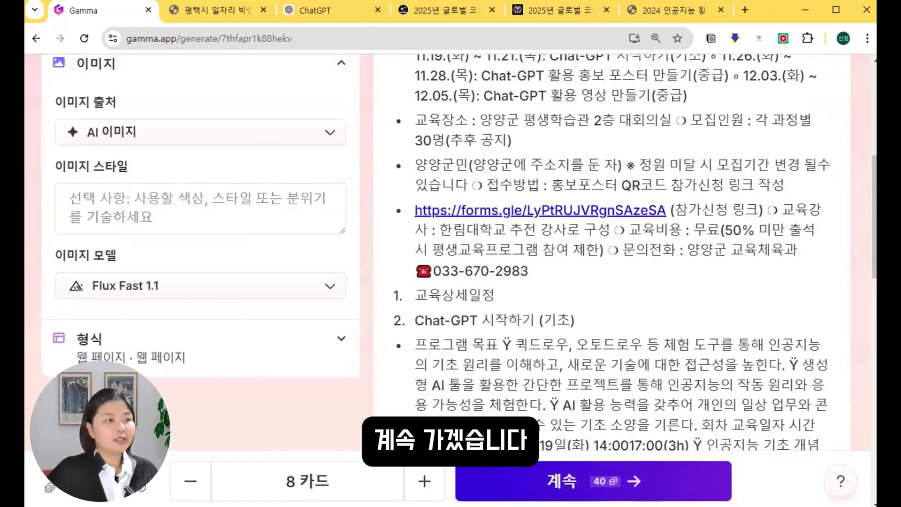
pyautogui.scroll(2, 64, 255)
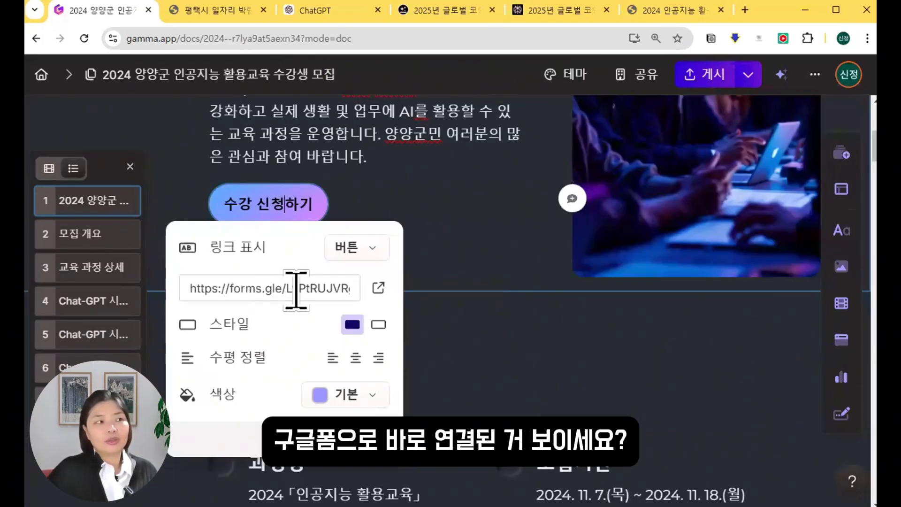
# Dismiss the 수강 신청하기 link popup and publish the 양양군 AI education recruitment page.
pyautogui.click(463, 247)
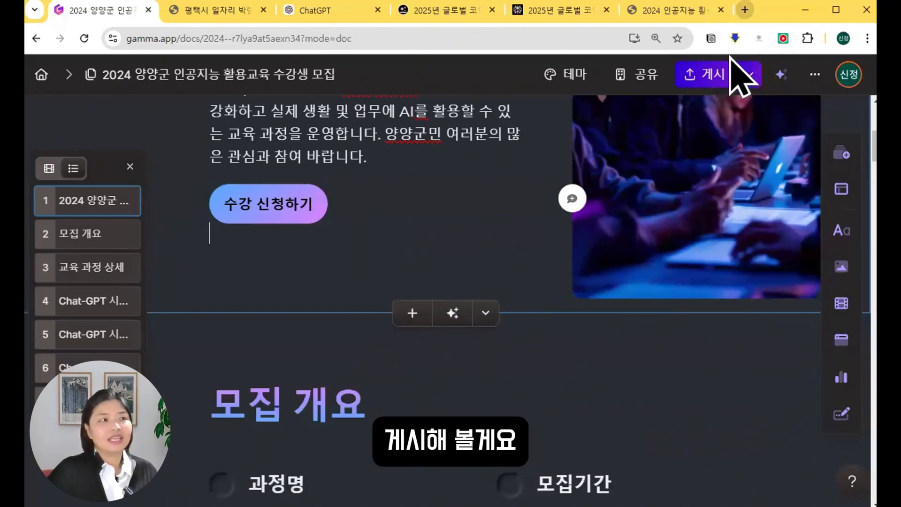
pyautogui.click(707, 74)
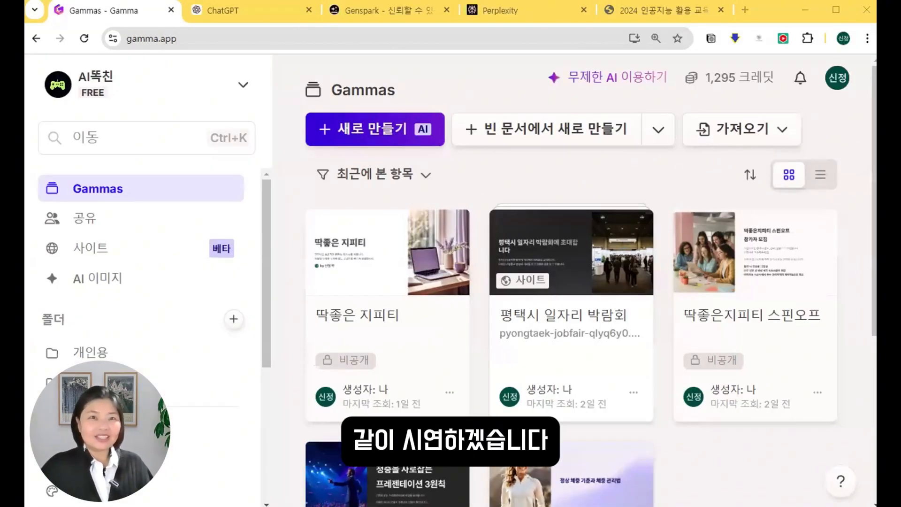
# Start an AI-generated presentation on the topic '2025년 글로벌 코인시장 트렌드 예측'.
pyautogui.moveTo(111, 26); pyautogui.dragTo(190, 55)
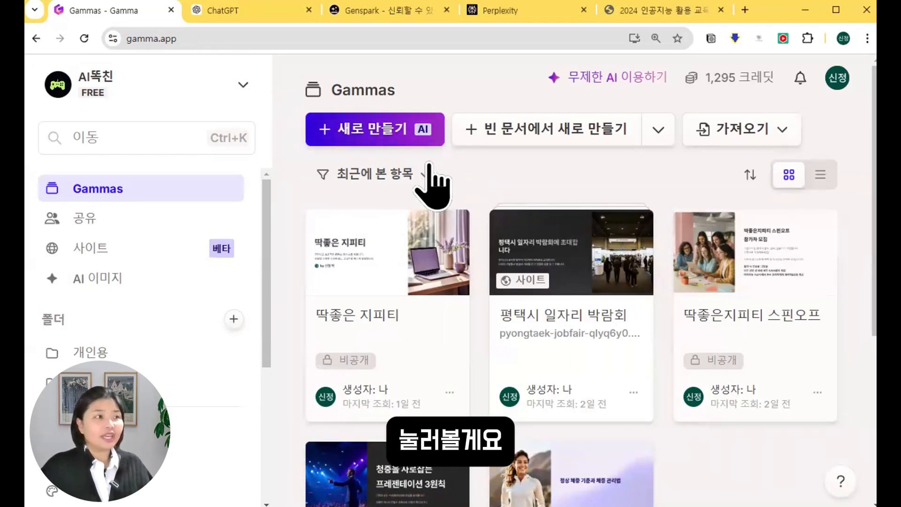
pyautogui.click(410, 134)
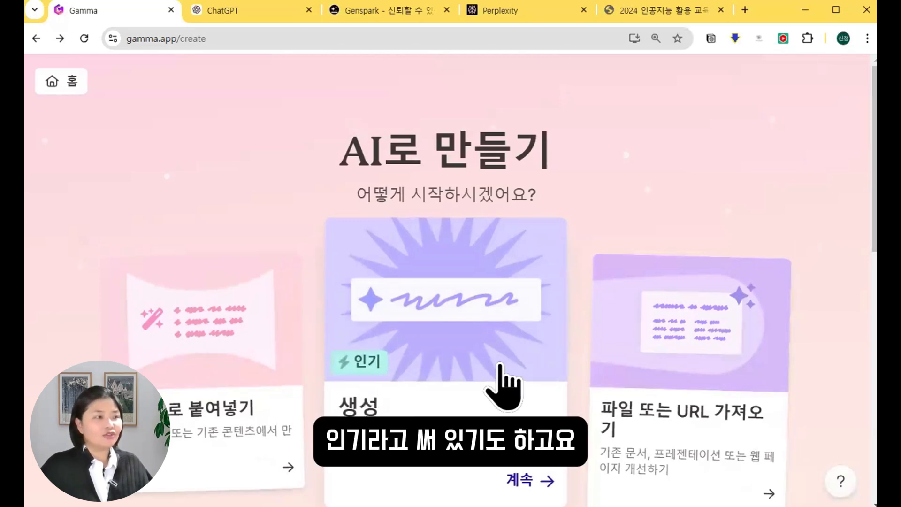
pyautogui.click(502, 383)
pyautogui.write('202')
pyautogui.write('5ㄴㅕ')
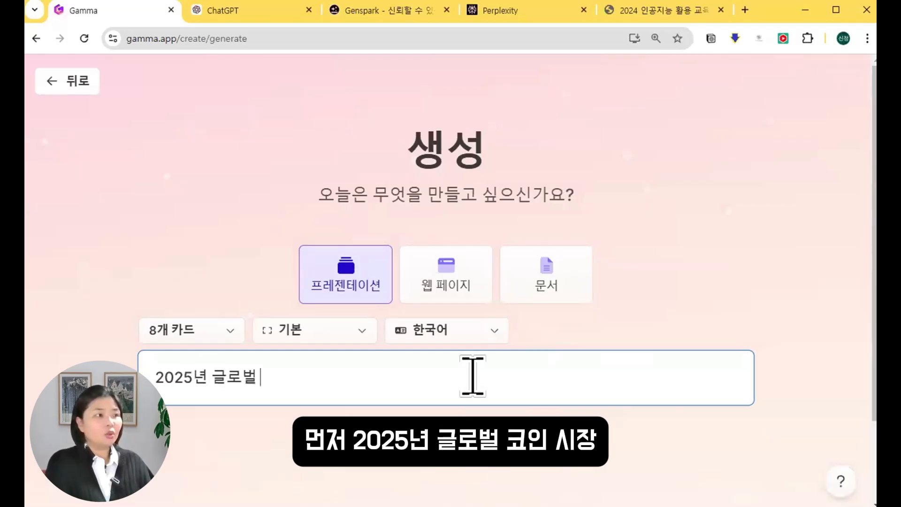
pyautogui.write('ㄴ 글로벌 코인시장 틀')
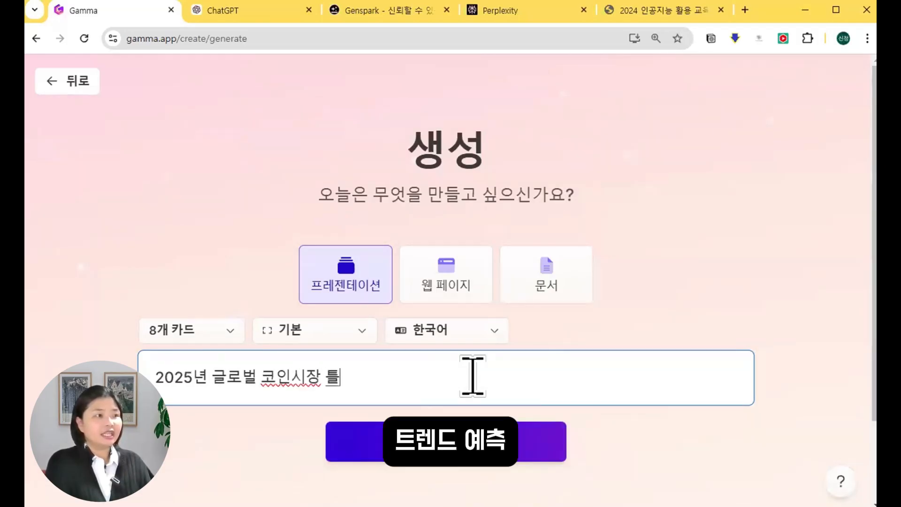
pyautogui.write('ㅔㄴ드 예측')
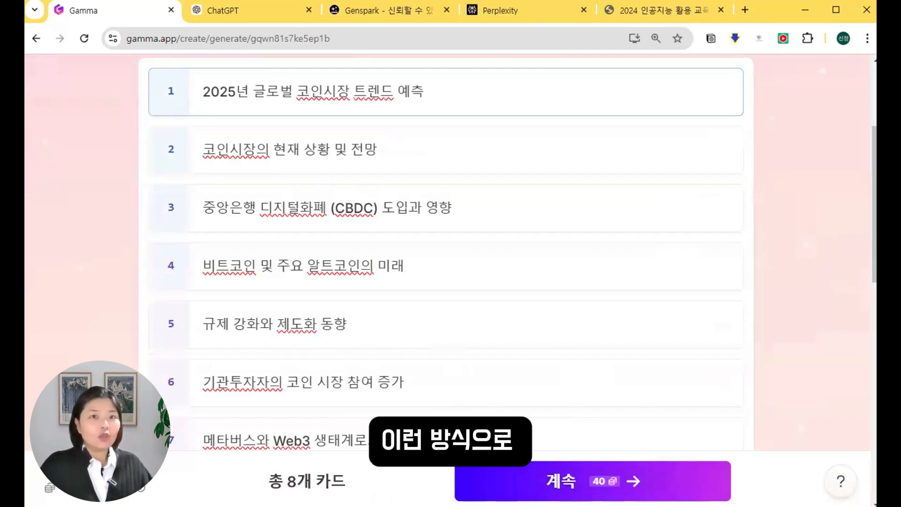
# Generate the coin-market presentation from the outline using the Founder theme.
pyautogui.click(593, 481)
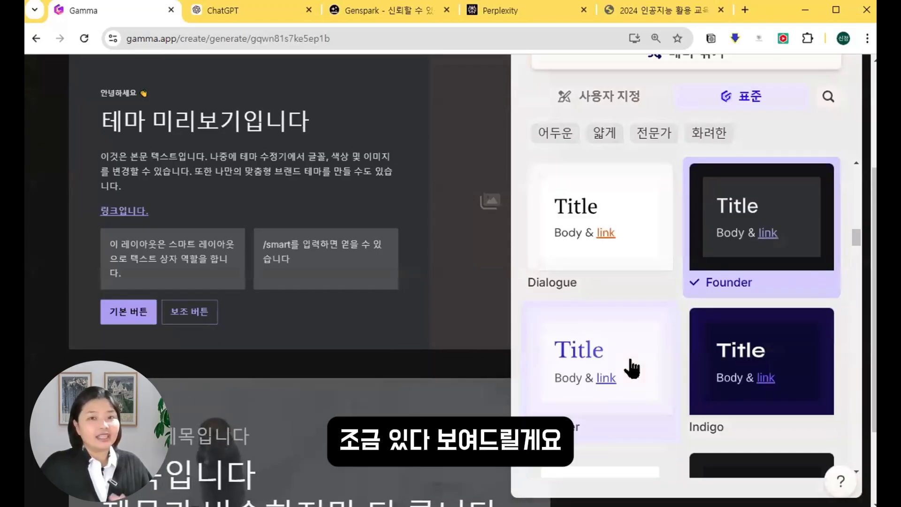
pyautogui.scroll(5, 634, 235)
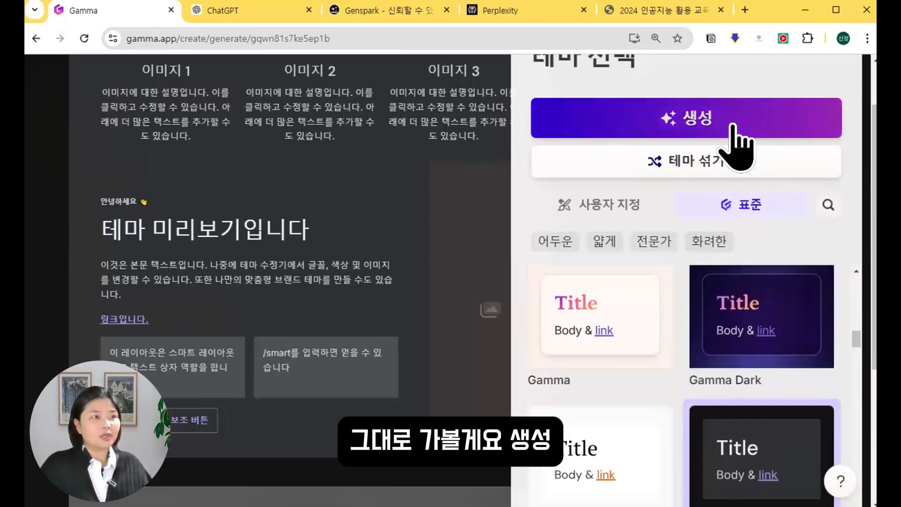
pyautogui.click(732, 126)
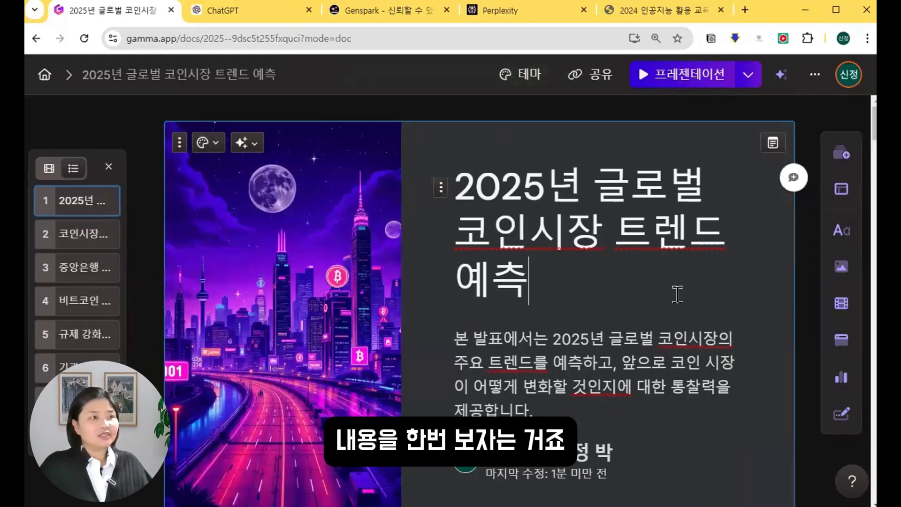
pyautogui.scroll(-8, 677, 294)
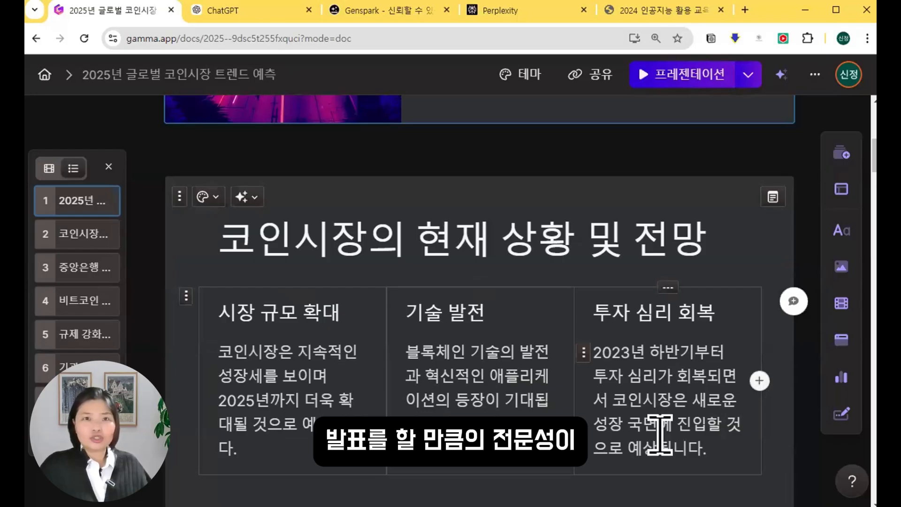
pyautogui.scroll(-3, 664, 352)
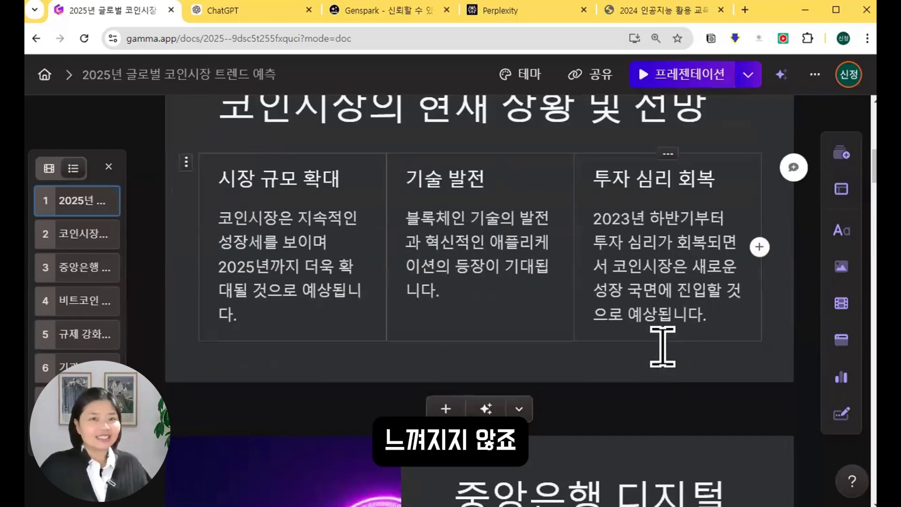
pyautogui.scroll(-2, 663, 352)
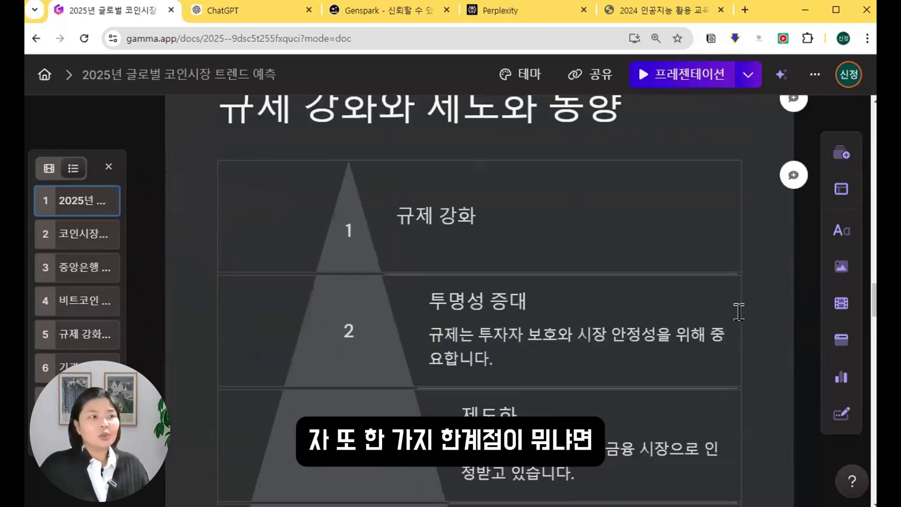
pyautogui.scroll(-8, 738, 309)
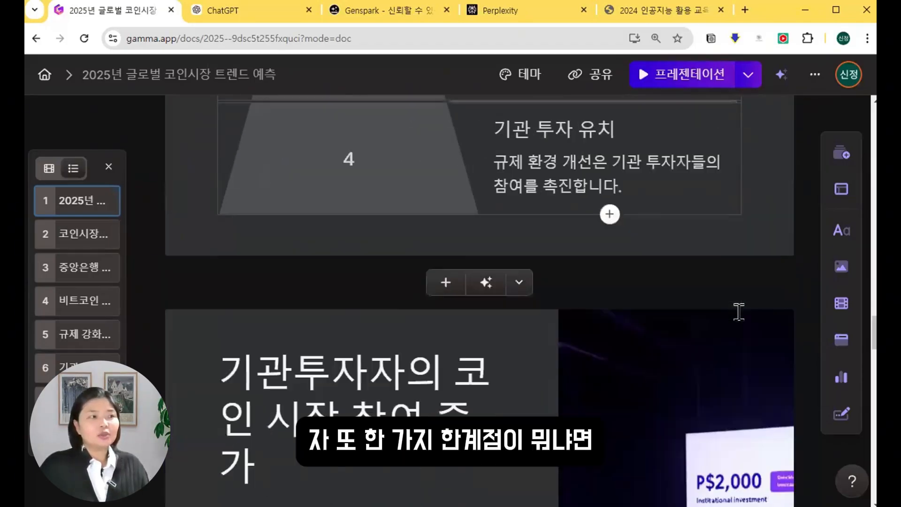
pyautogui.scroll(-10, 738, 312)
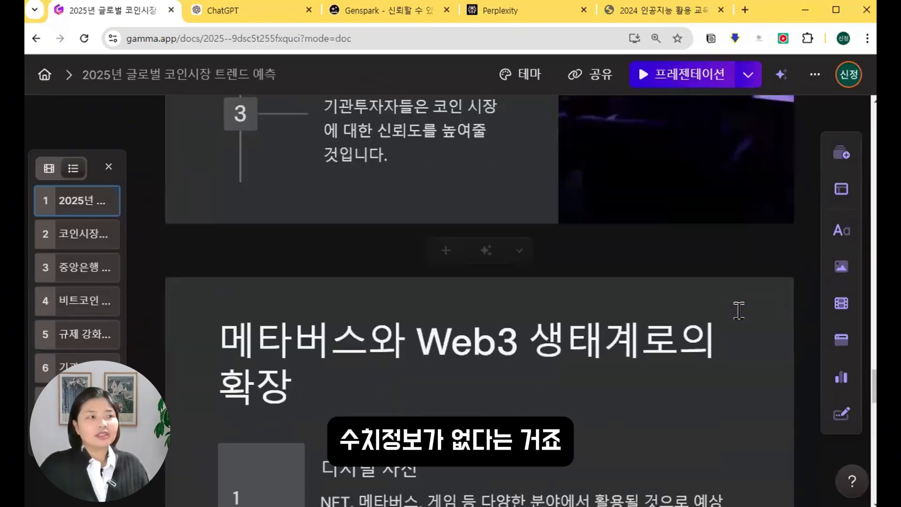
pyautogui.scroll(-8, 738, 310)
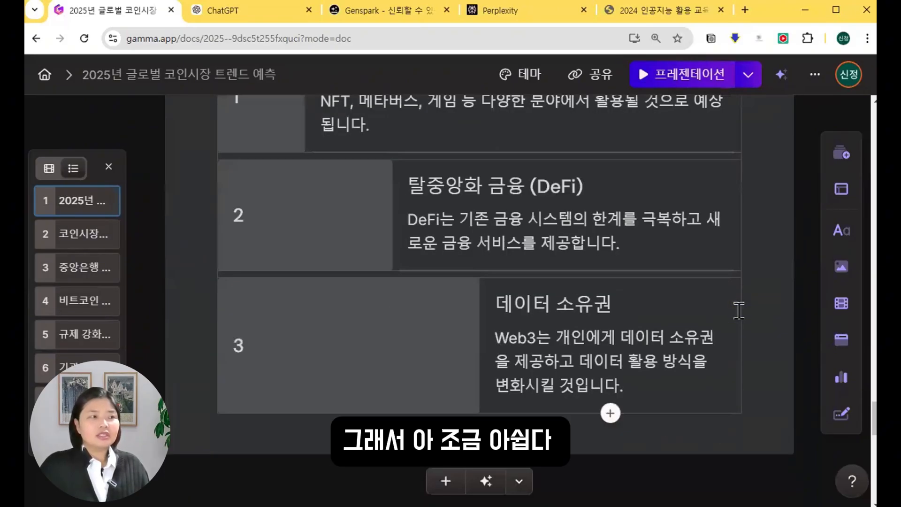
pyautogui.scroll(-18, 740, 310)
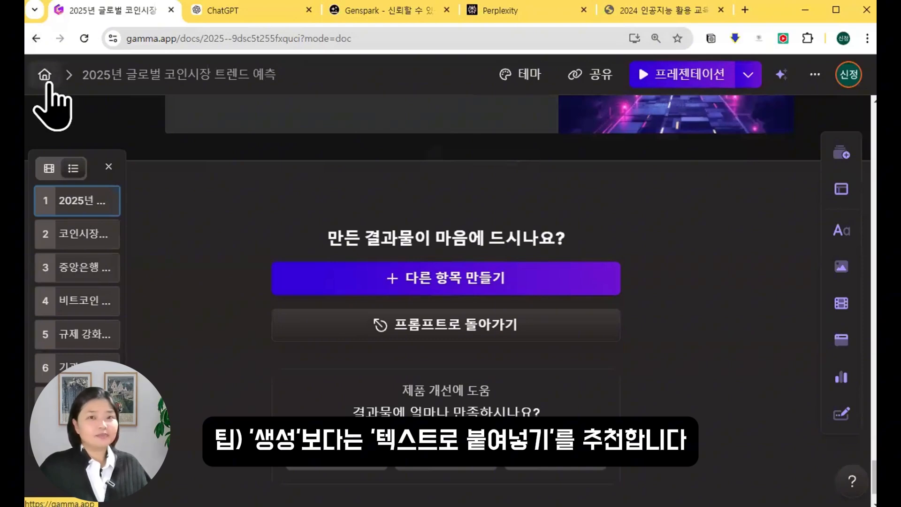
# From the Home dashboard, start a new AI deck using 텍스트로 붙여넣기.
pyautogui.click(50, 83)
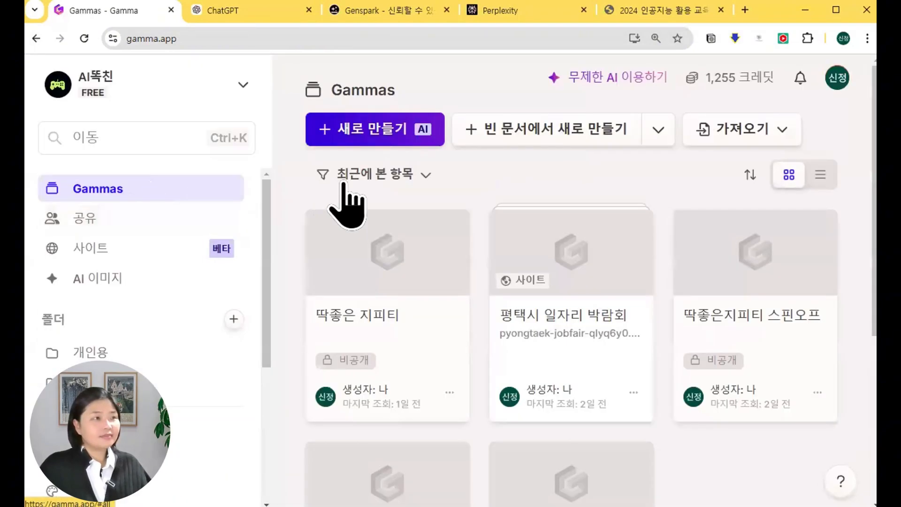
pyautogui.click(387, 135)
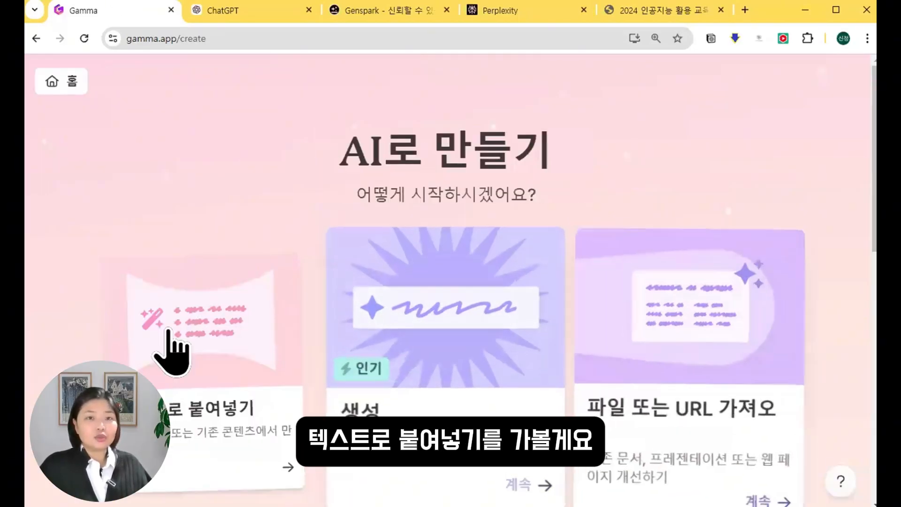
pyautogui.click(168, 335)
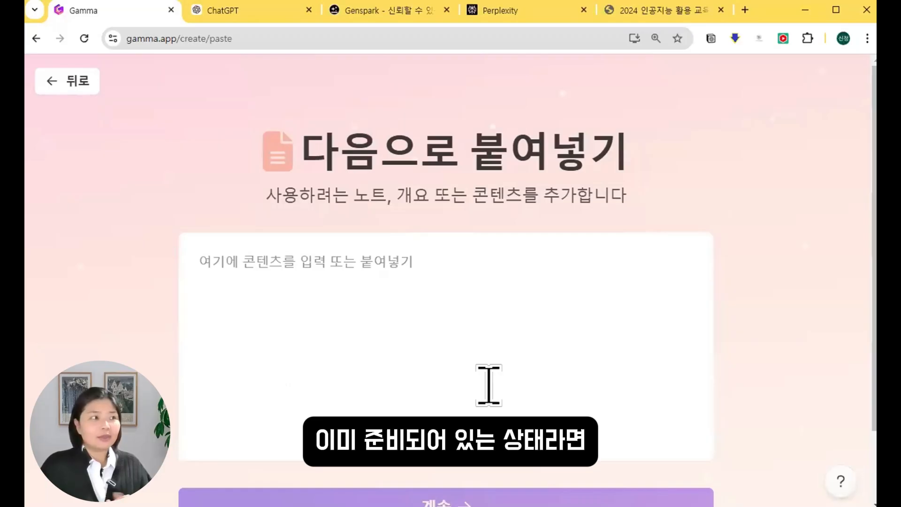
# In ChatGPT, write and select a prompt for a fact-based 2025 coin-market report under 3 pages with figures.
pyautogui.click(265, 13)
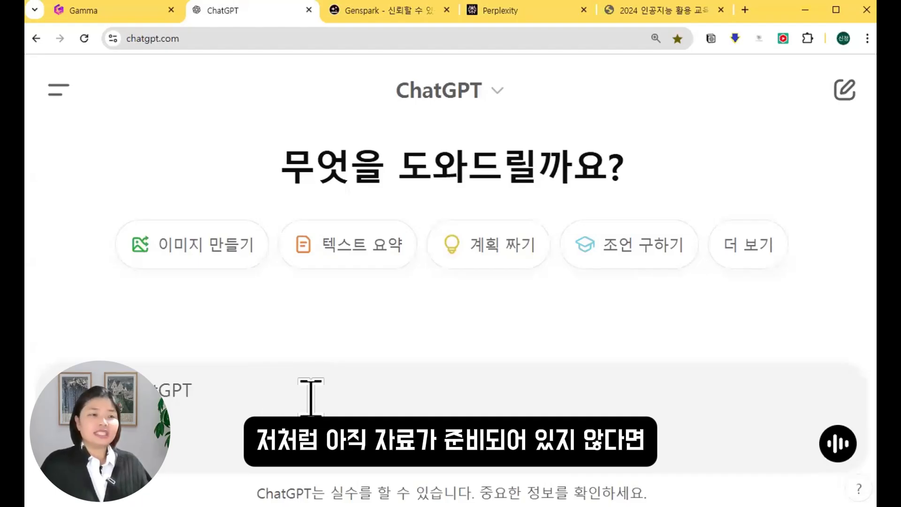
pyautogui.write('ㅇ')
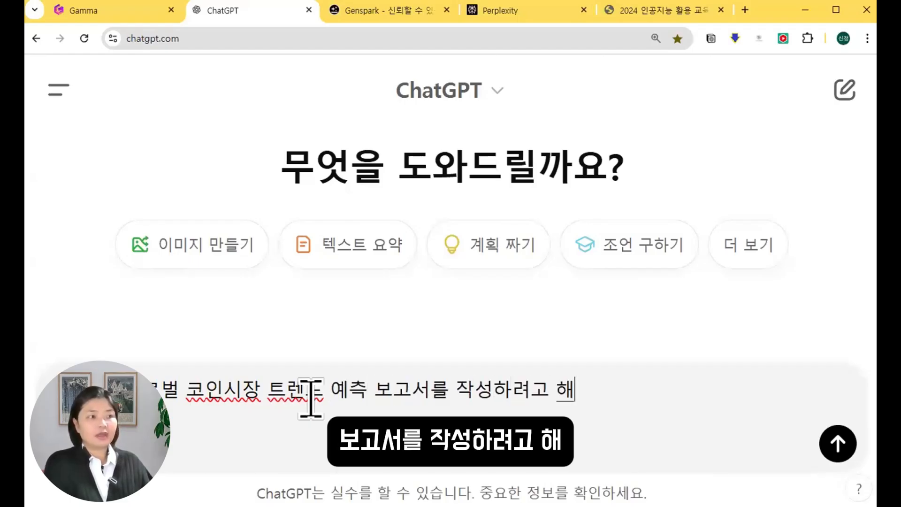
pyautogui.hotkey('shift', 'Return')
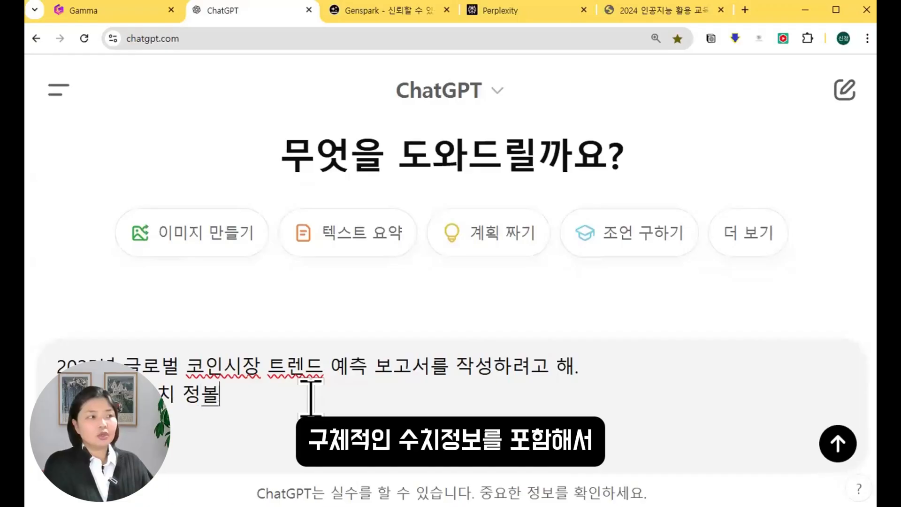
pyautogui.write('구체적인 수치 정보를 포함해서 ㅅㅏ실에 ㄱ')
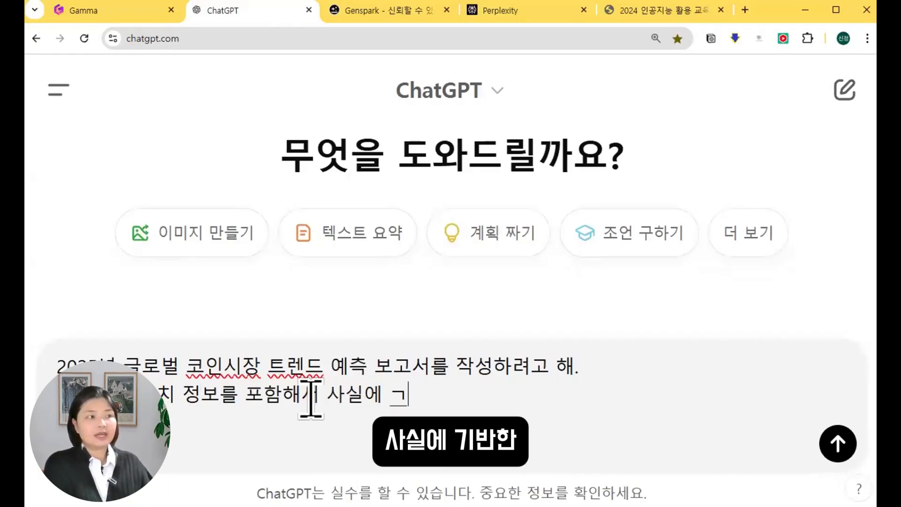
pyautogui.write('ㅣ반한 ㅂ')
pyautogui.write('ㅗ고서를 작')
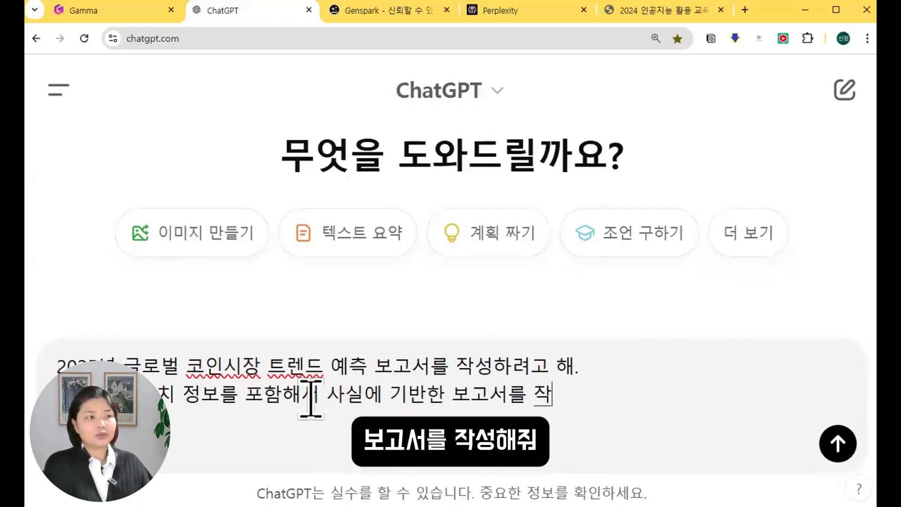
pyautogui.write('성해')
pyautogui.press('Left')
pyautogui.press('Left')
pyautogui.press('Left')
pyautogui.press('Left')
pyautogui.press('Left')
pyautogui.press('Left')
pyautogui.press('Left')
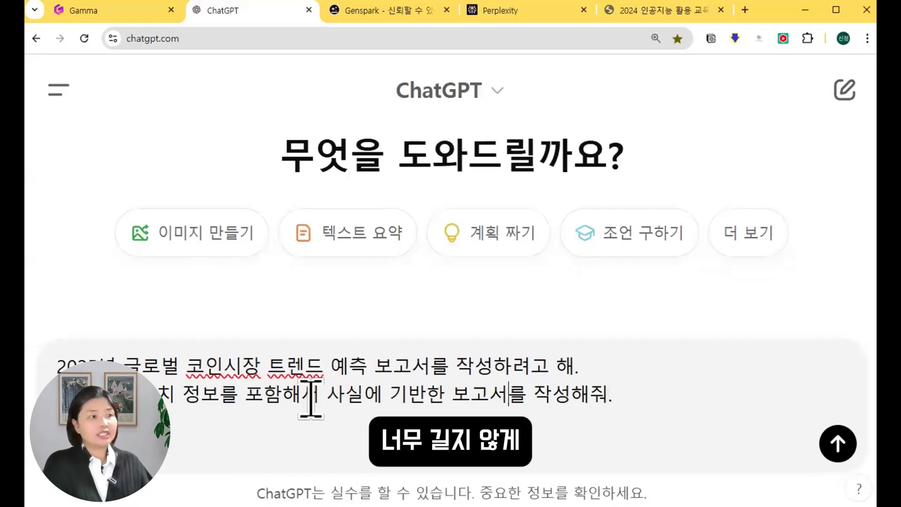
pyautogui.write('3페이지 미만')
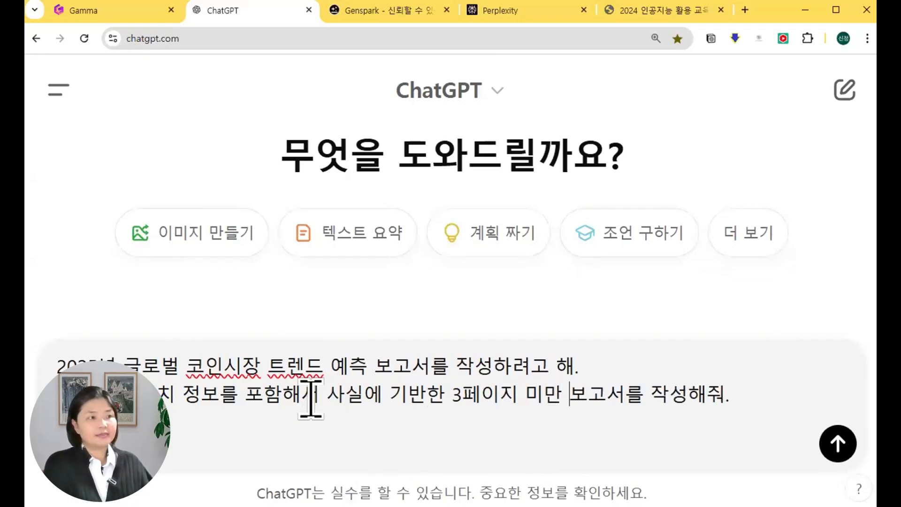
pyautogui.hotkey('ctrl', 'a')
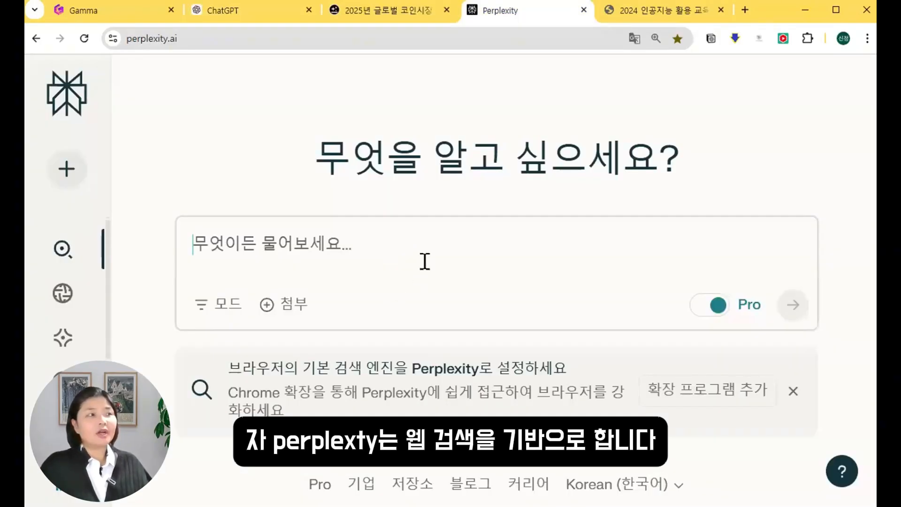
# Ask Perplexity for the 2025 coin-market trend report using the pasted prompt.
pyautogui.write('2025년 글로벌 코인시장 트렌드 예측 보고서를 작성하려고 해. 구체적인 수치 정보를 포함해서 사실에 기반한 3페이지 미만 보고서를 작성해줘.')
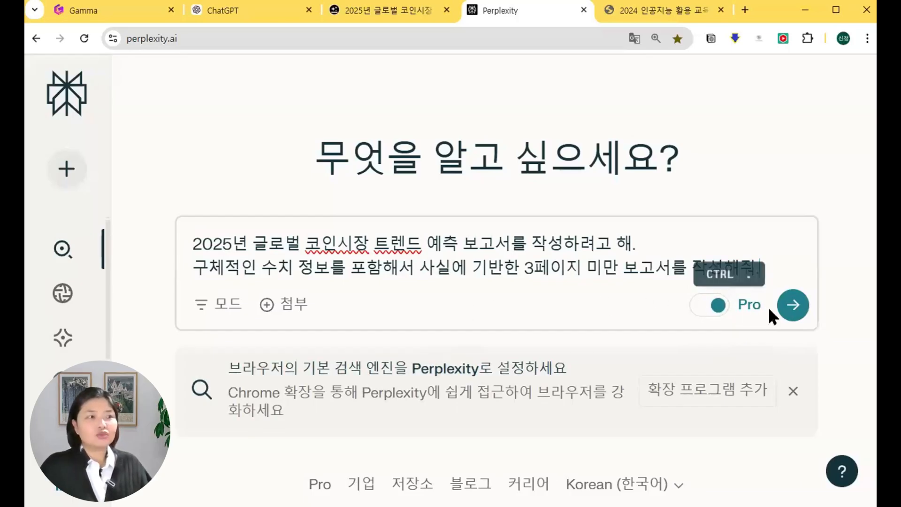
pyautogui.click(793, 309)
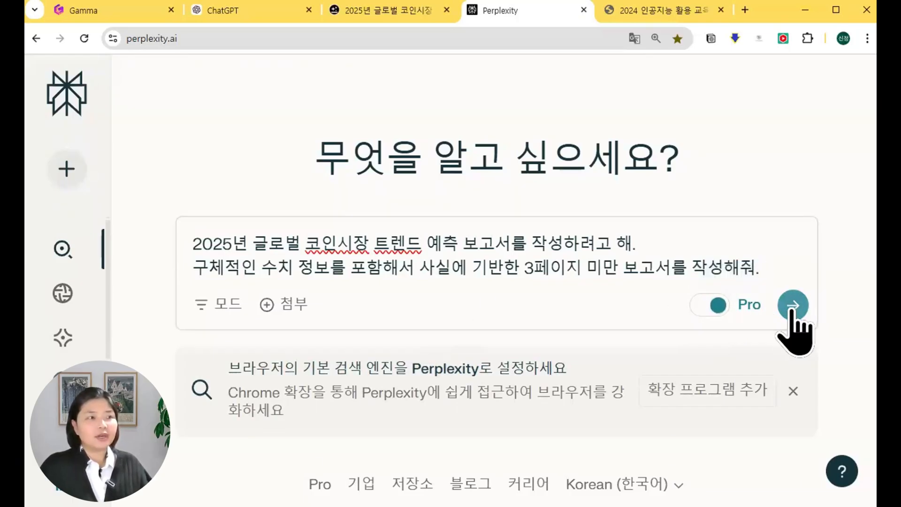
pyautogui.click(269, 14)
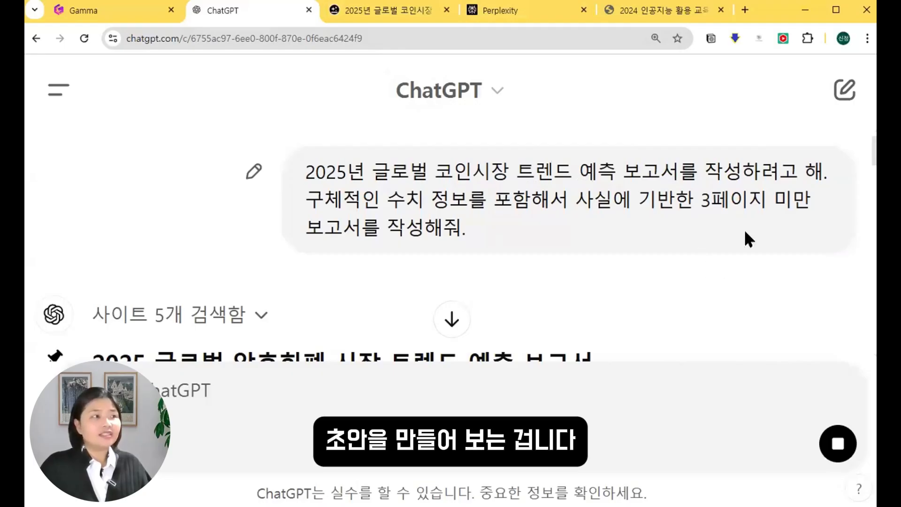
# Copy Perplexity's finished report answer and return to Gamma's paste page.
pyautogui.scroll(-2, 746, 228)
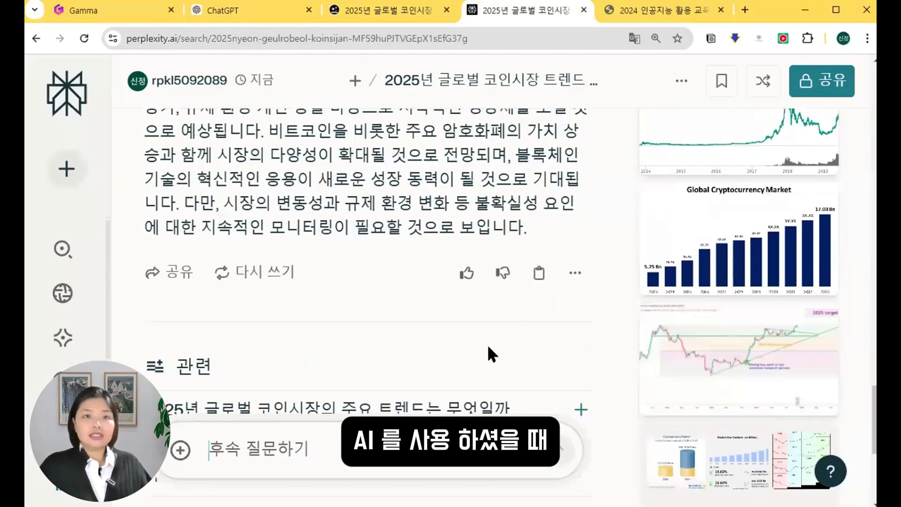
pyautogui.click(539, 273)
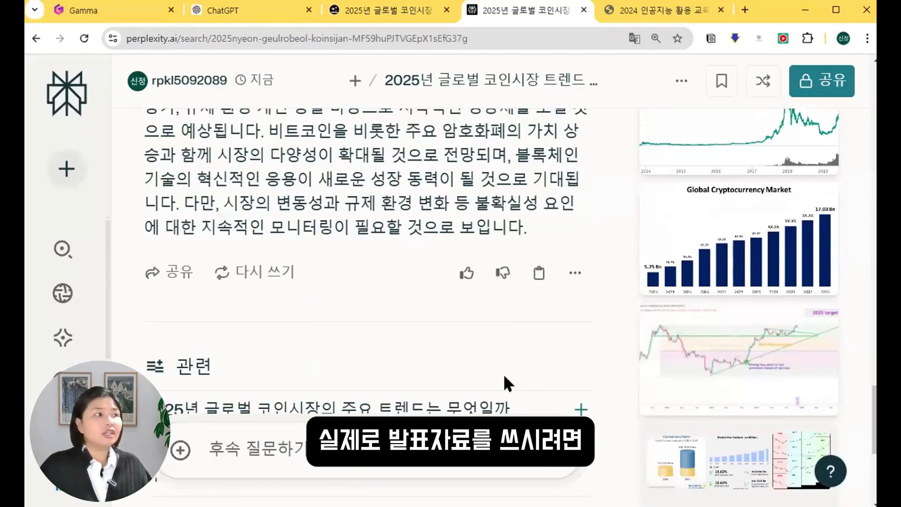
pyautogui.click(539, 273)
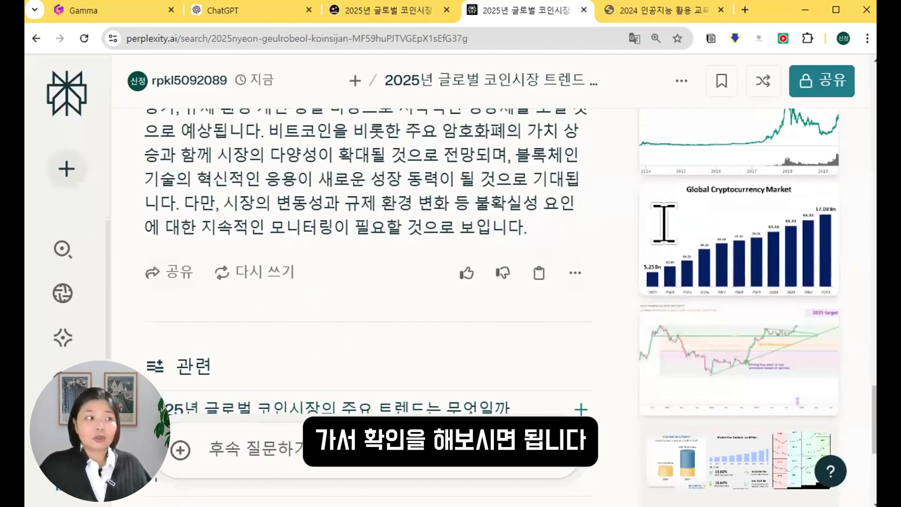
pyautogui.click(119, 10)
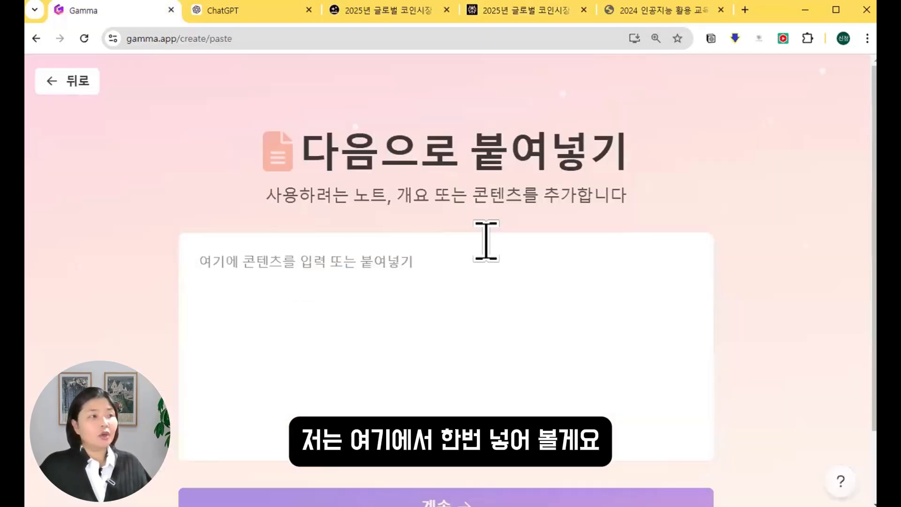
# Paste the 2025년 글로벌 코인시장 트렌드 예측 보고서 text as content and continue as a 프레젠테이션.
pyautogui.hotkey('ctrl', 'v')
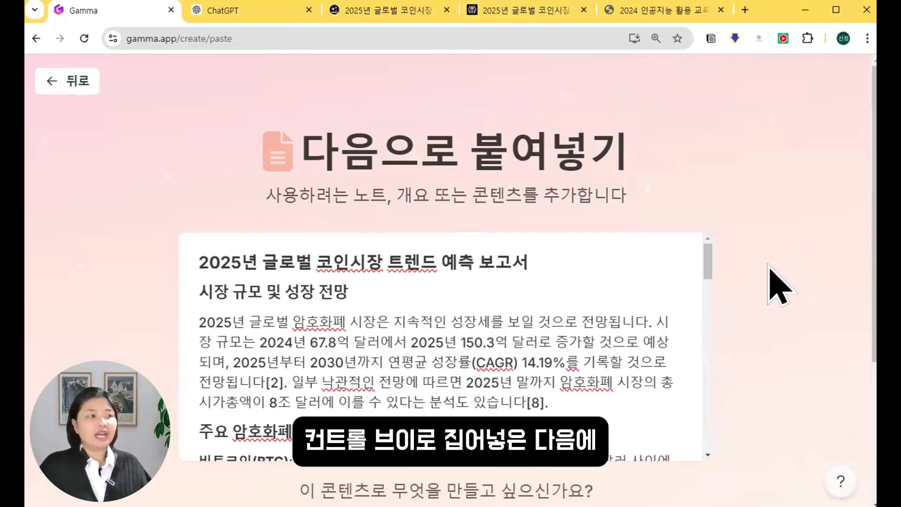
pyautogui.scroll(-1, 345, 350)
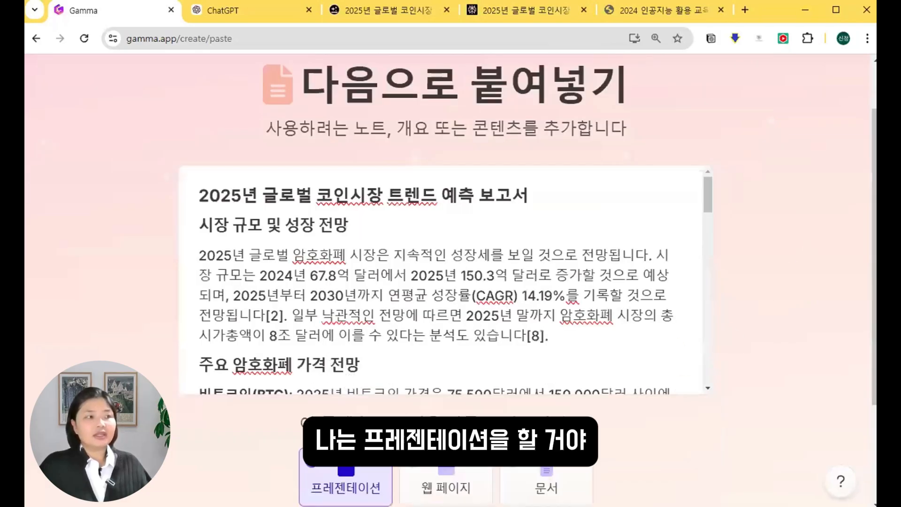
pyautogui.scroll(-3, 347, 442)
pyautogui.click(446, 453)
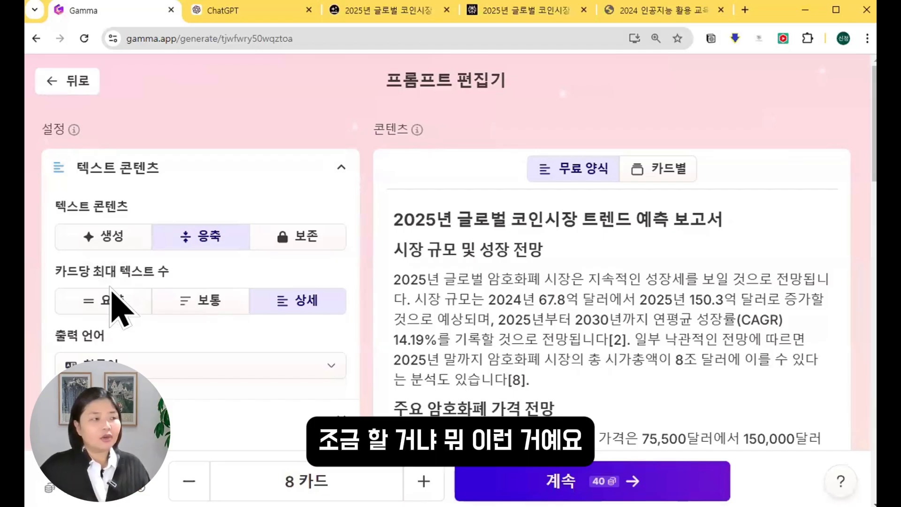
# Set the maximum text per card to 요약 (summary length).
pyautogui.click(101, 301)
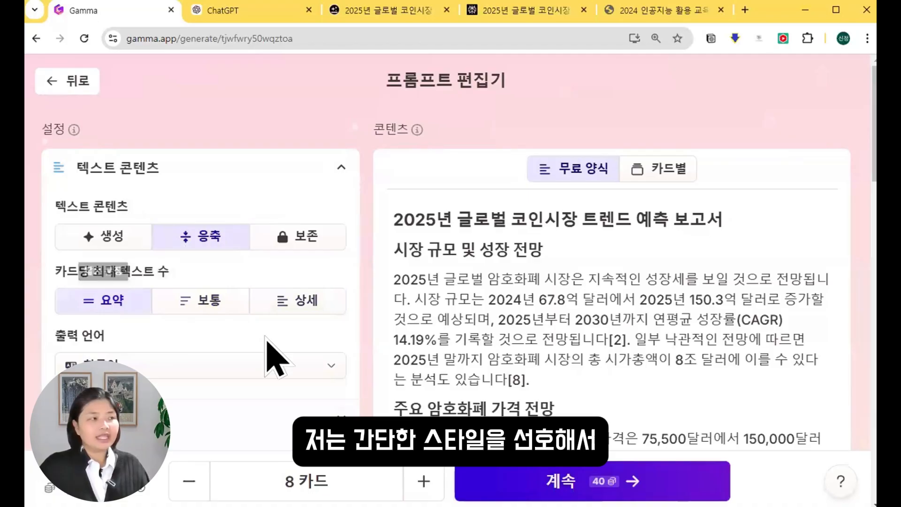
pyautogui.scroll(-1, 275, 359)
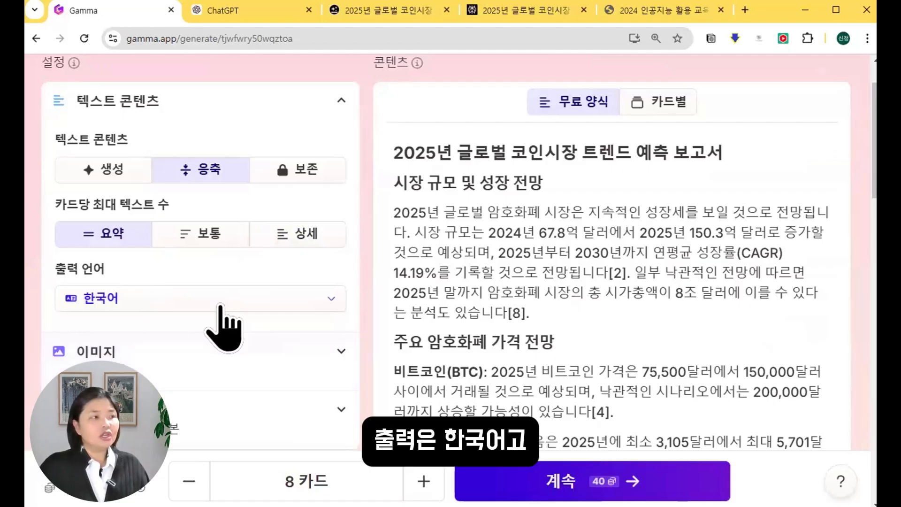
pyautogui.scroll(-1, 336, 306)
# Expand the image settings and browse the image models, keeping Flux Fast 1.1.
pyautogui.click(336, 305)
pyautogui.scroll(-4, 324, 263)
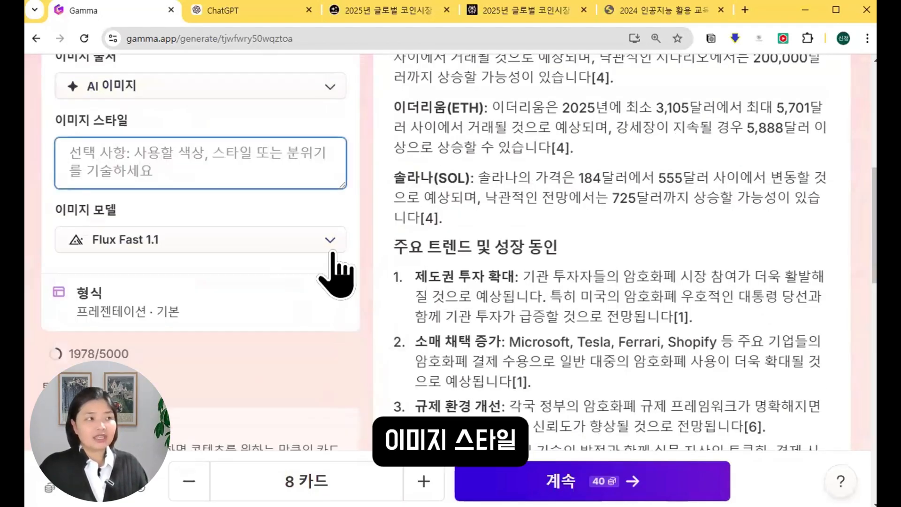
pyautogui.click(331, 251)
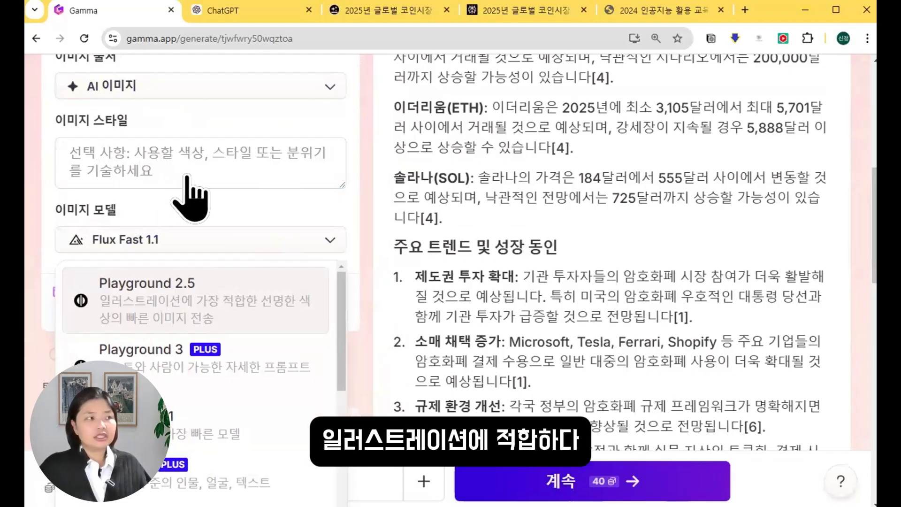
pyautogui.scroll(-3, 188, 197)
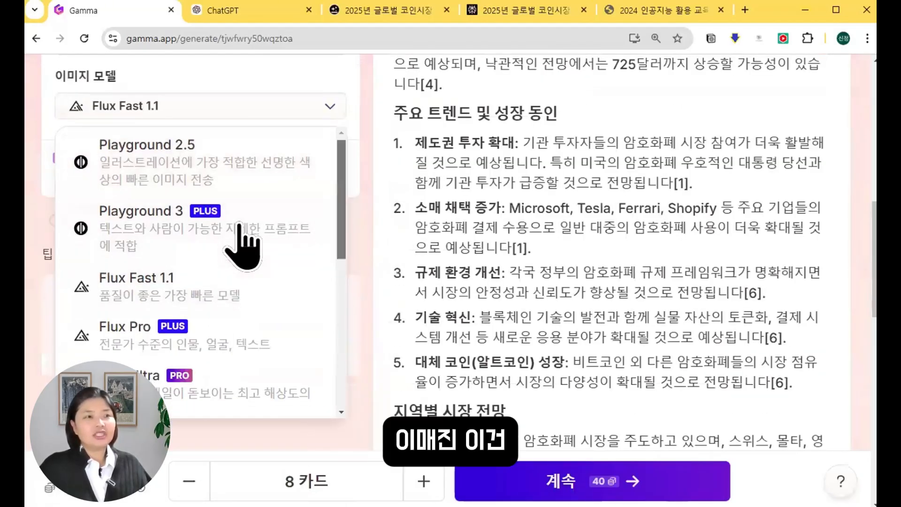
pyautogui.scroll(-5, 241, 245)
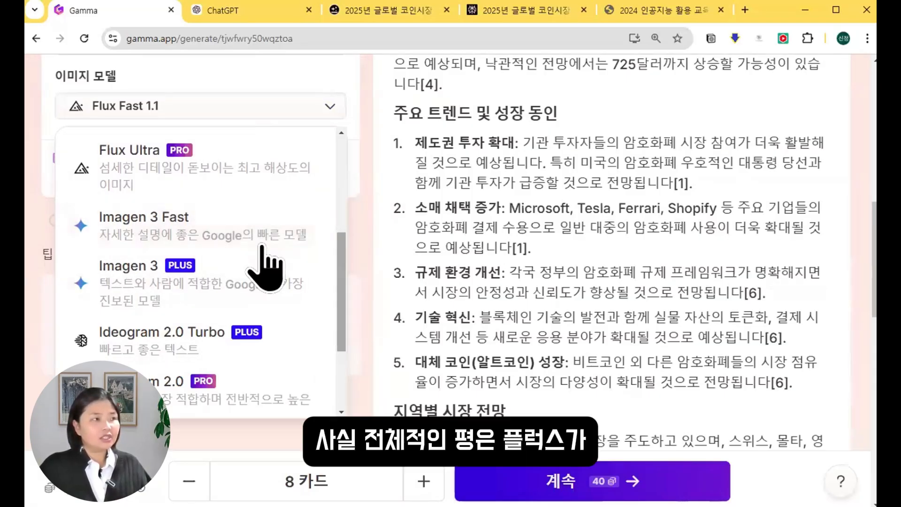
pyautogui.scroll(-1, 261, 370)
pyautogui.scroll(4, 291, 301)
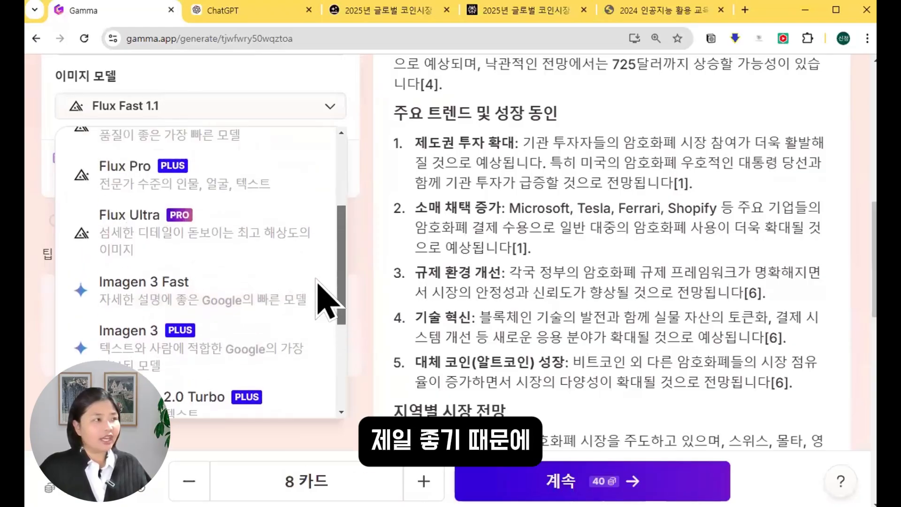
pyautogui.scroll(3, 319, 289)
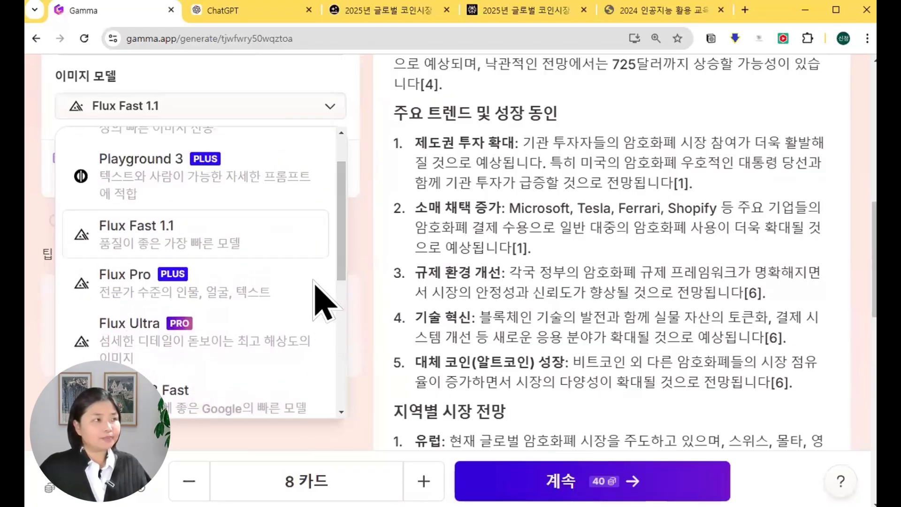
pyautogui.moveTo(34, 236); pyautogui.dragTo(273, 217)
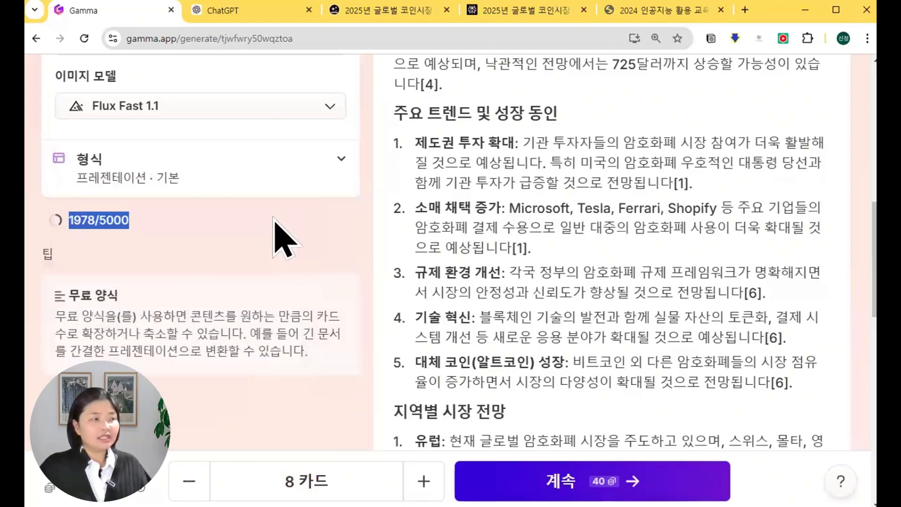
pyautogui.click(179, 228)
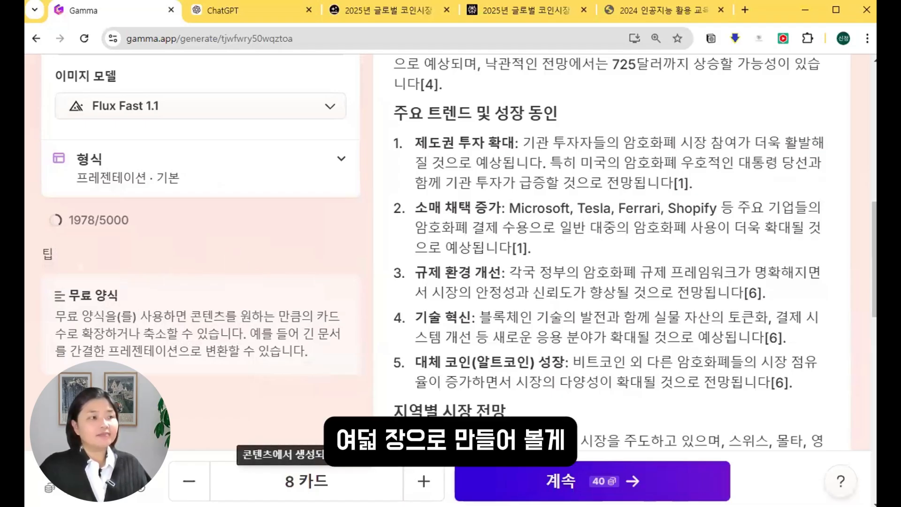
# Increase the deck's card count with the + button.
pyautogui.click(424, 481)
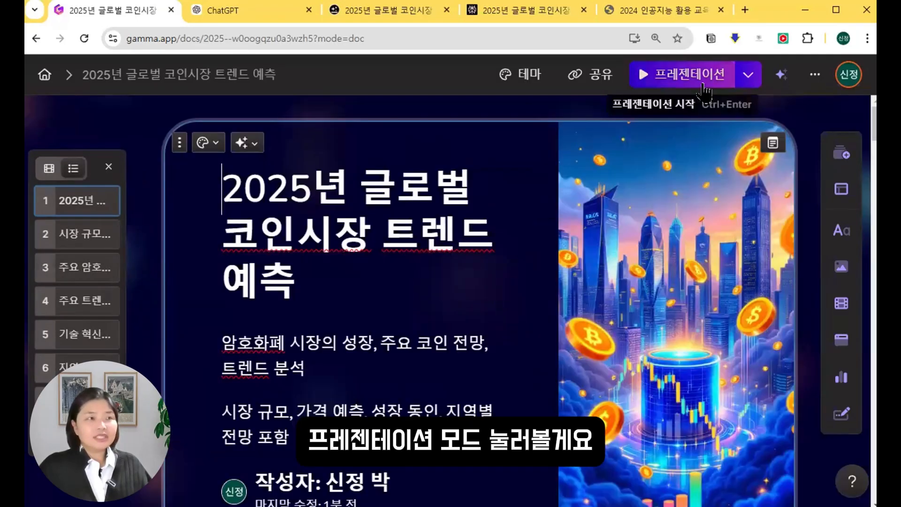
# Preview the deck full screen, advancing through to the 지역별 시장 전망 slide.
pyautogui.hotkey('ctrl', 'Return')
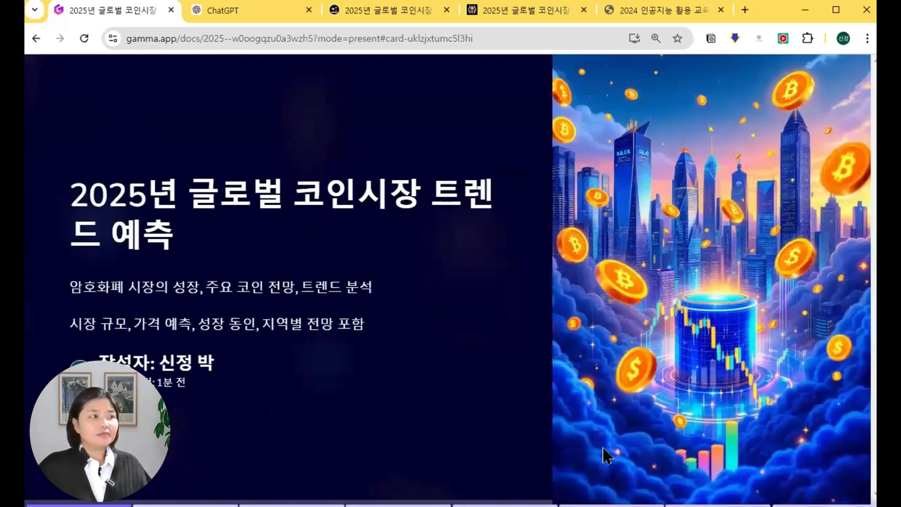
pyautogui.press('Right')
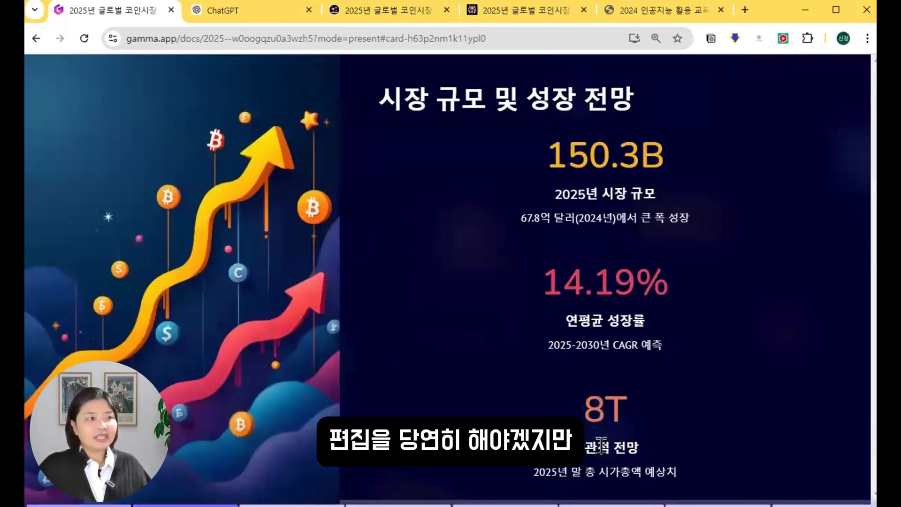
pyautogui.press('Right')
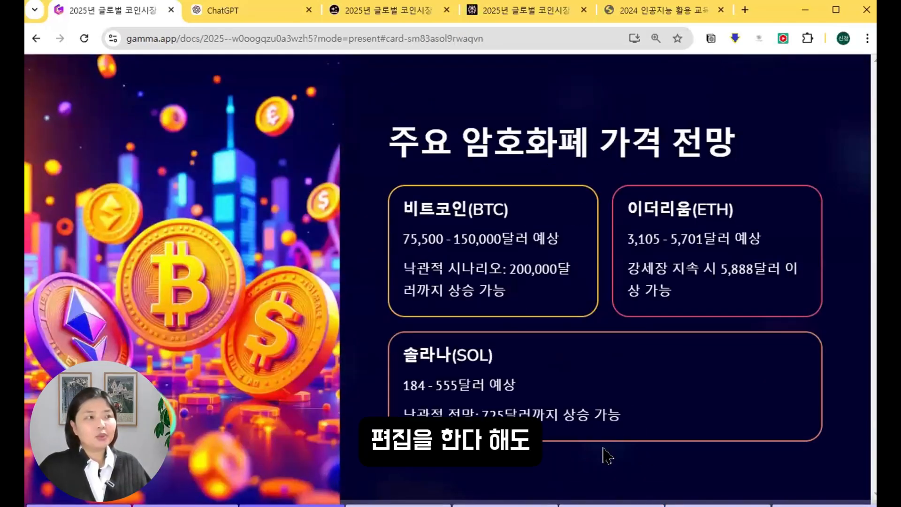
pyautogui.press('Right')
pyautogui.press('Right')
pyautogui.press('Right')
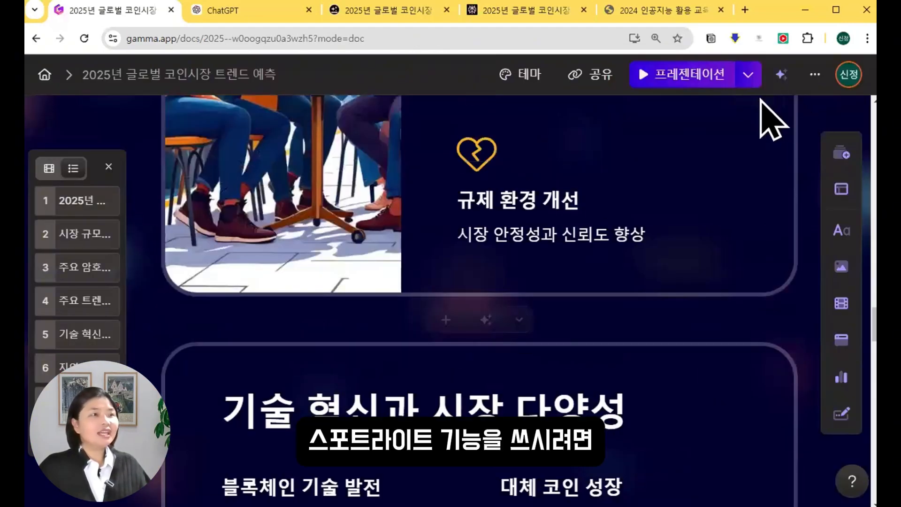
# Return to the title card and start presenting the deck from it.
pyautogui.scroll(5, 773, 120)
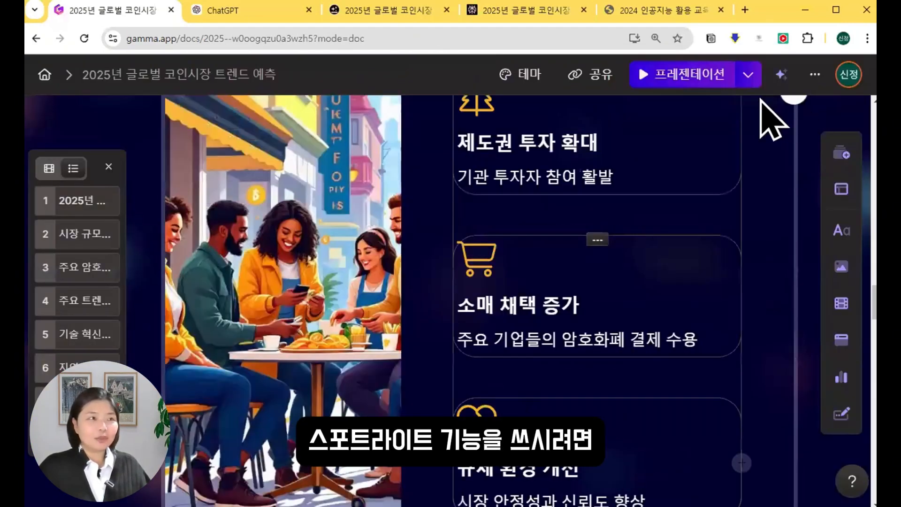
pyautogui.scroll(10, 773, 119)
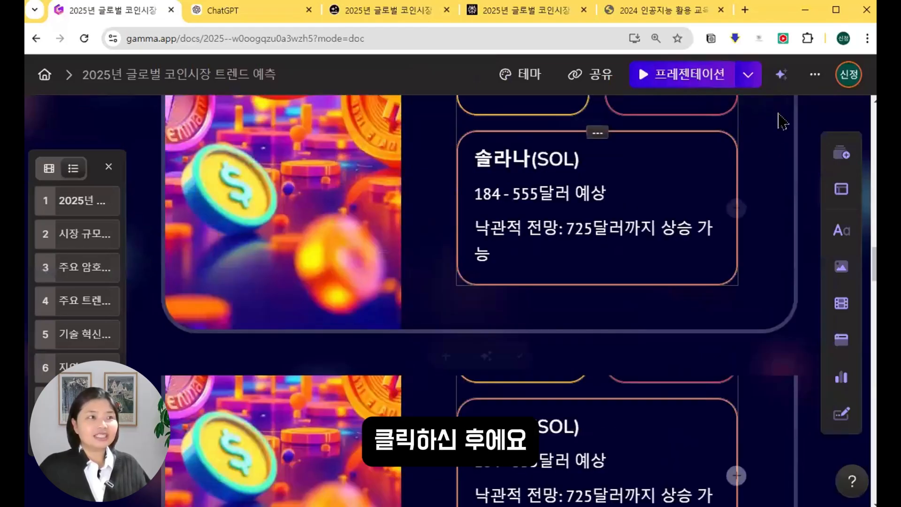
pyautogui.scroll(15, 491, 361)
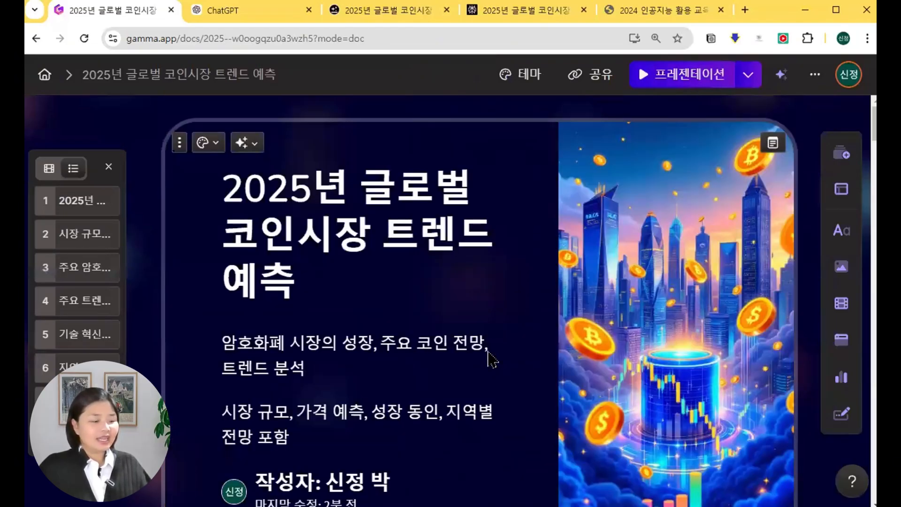
pyautogui.click(654, 75)
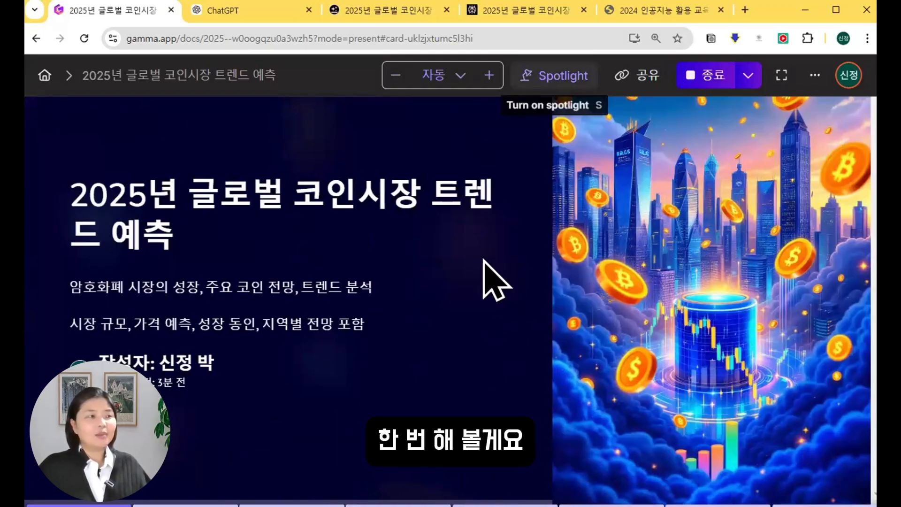
# Spotlight the title, then the 150.3B and 14.19% figures on the 시장 규모 및 성장 전망 card.
pyautogui.press('s')
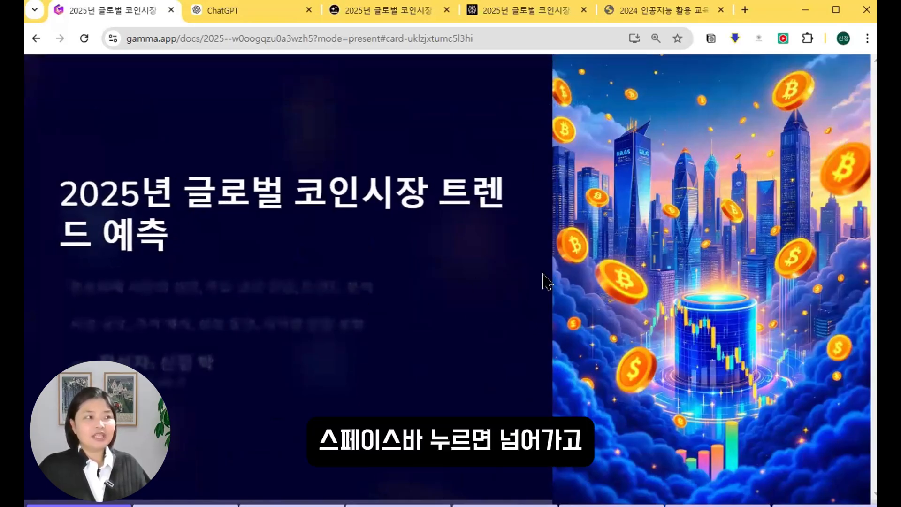
pyautogui.press('space')
pyautogui.press('space')
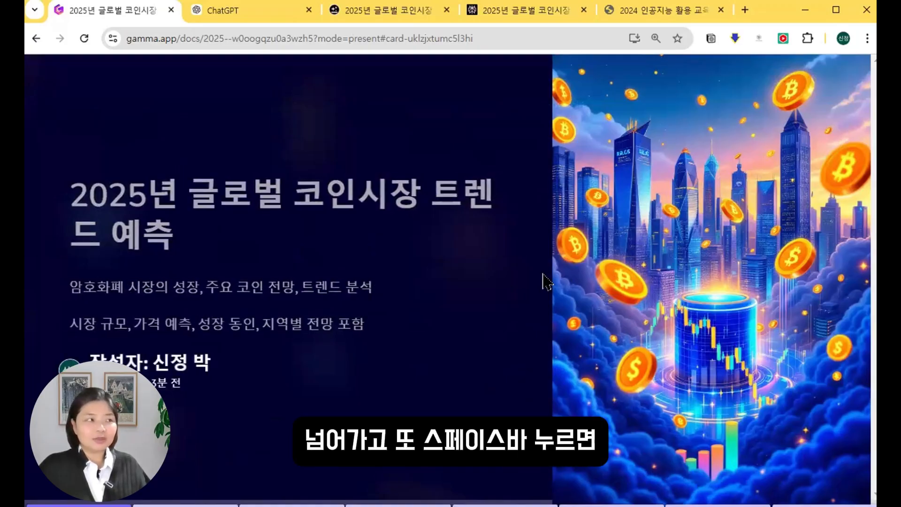
pyautogui.press('space')
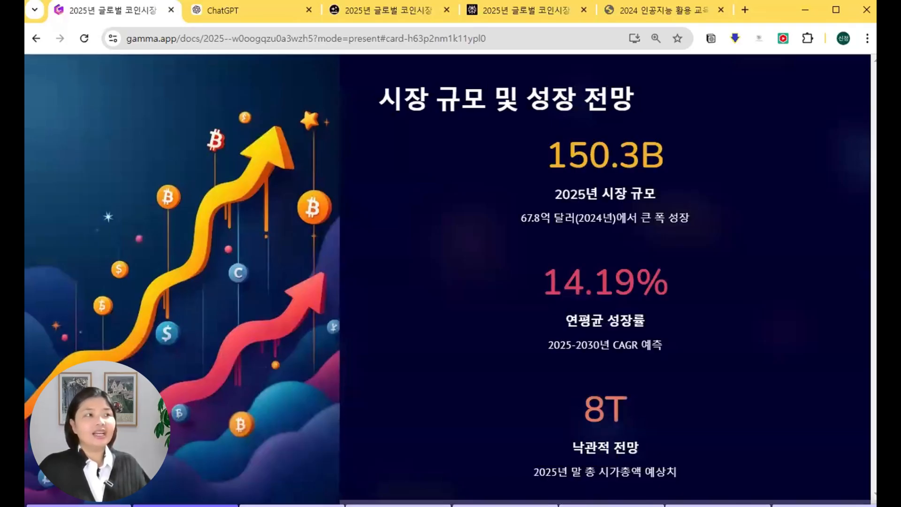
pyautogui.press('s')
pyautogui.press('Right')
pyautogui.press('s')
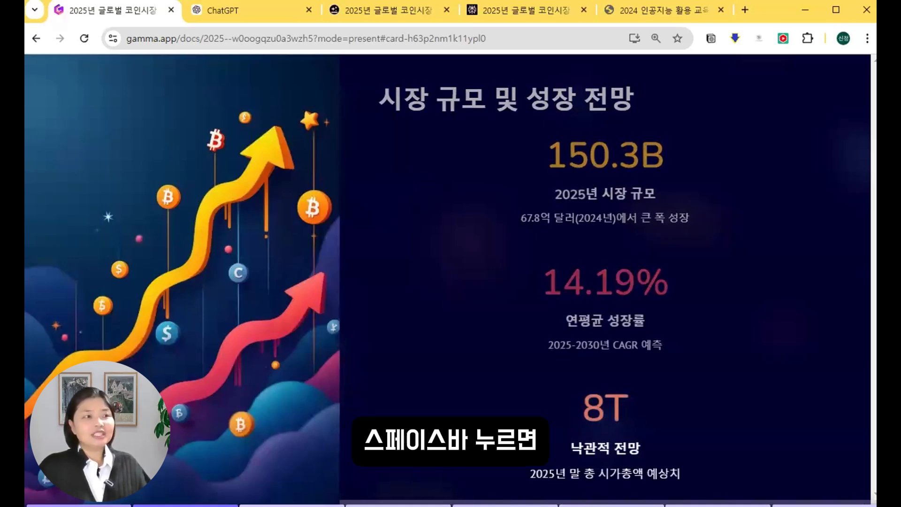
# Spotlight the 비트코인(BTC) and 이더리움(ETH) price outlook cards, then exit the presentation.
pyautogui.press('space')
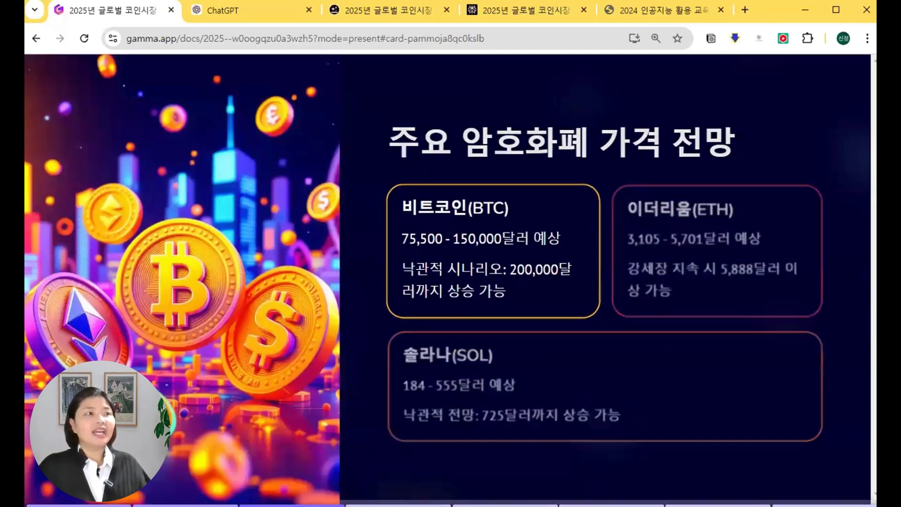
pyautogui.press('s')
pyautogui.press('Right')
pyautogui.press('Escape')
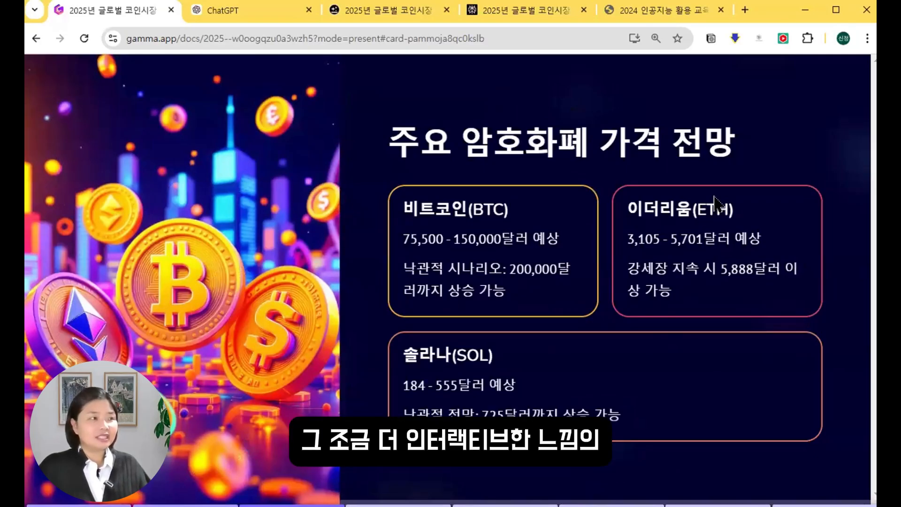
pyautogui.press('Escape')
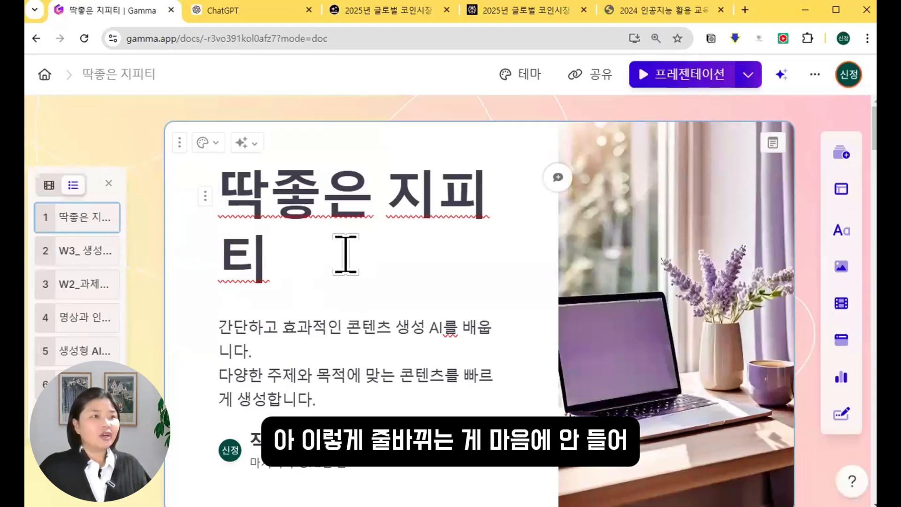
# Briefly present the 딱좋은 지피티 deck, then return to editing and select the title text.
pyautogui.click(686, 77)
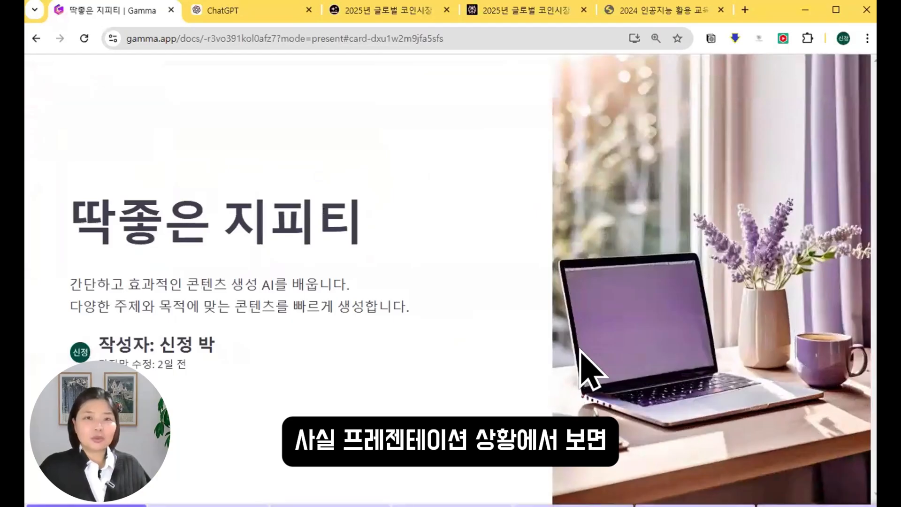
pyautogui.press('Escape')
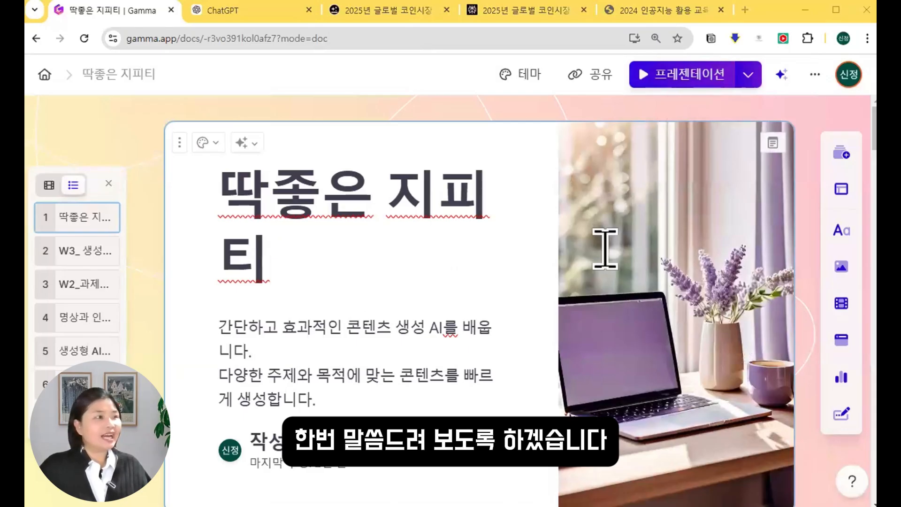
pyautogui.moveTo(155, 119); pyautogui.dragTo(275, 162)
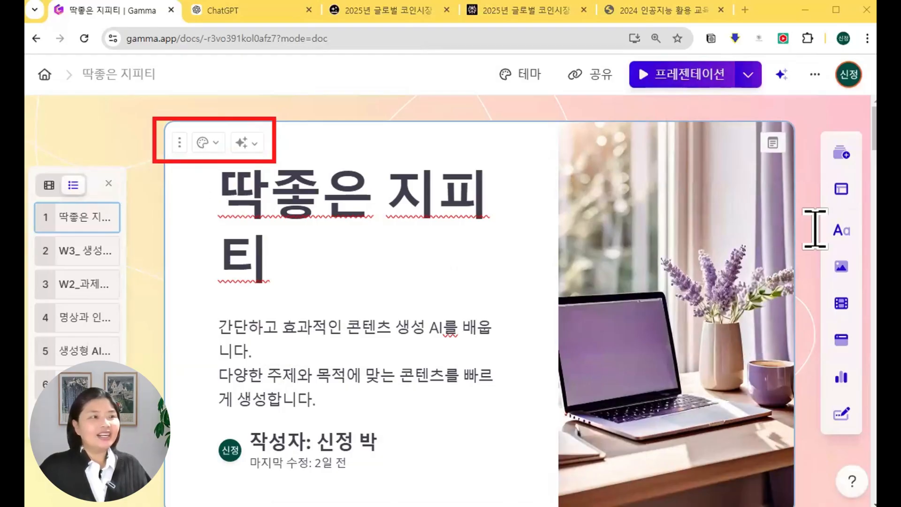
pyautogui.moveTo(271, 261); pyautogui.dragTo(214, 196)
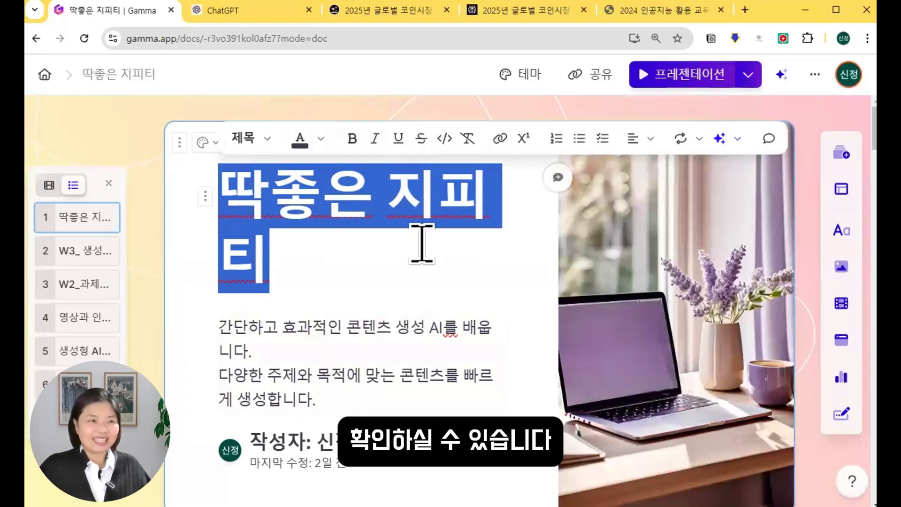
pyautogui.click(363, 248)
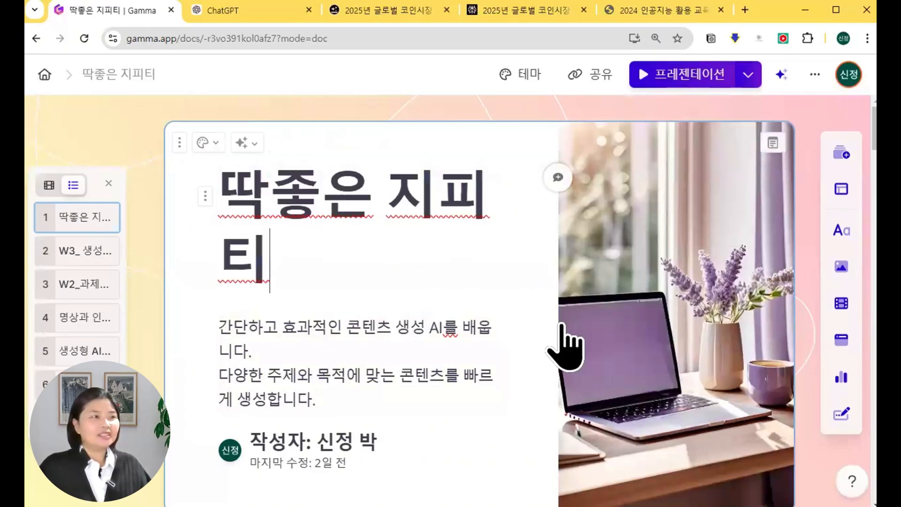
# Set the title photo's focal point on the laptop, undoing an AI surprise gradient replacement.
pyautogui.click(703, 330)
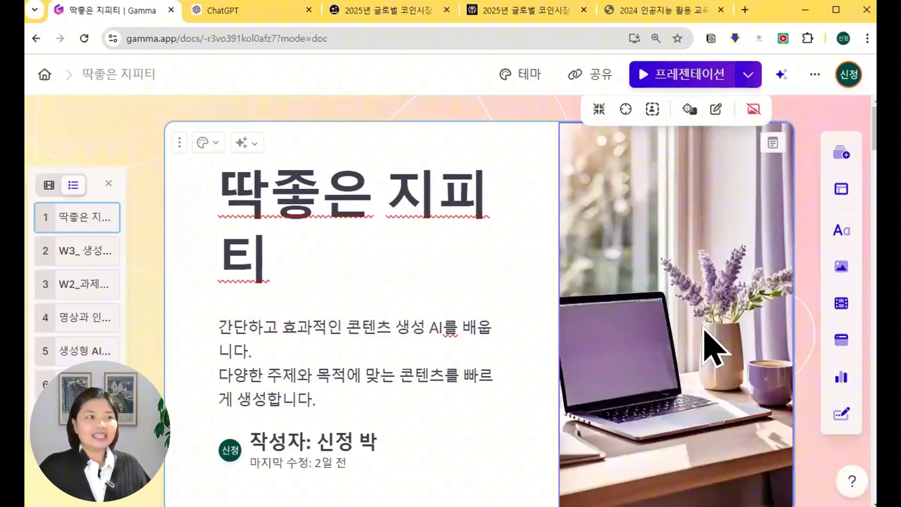
pyautogui.click(595, 117)
pyautogui.click(595, 117)
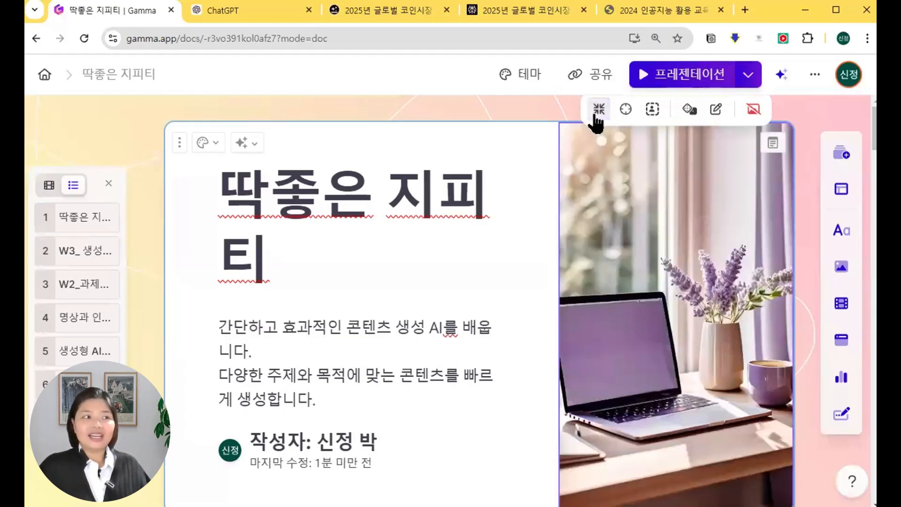
pyautogui.click(626, 110)
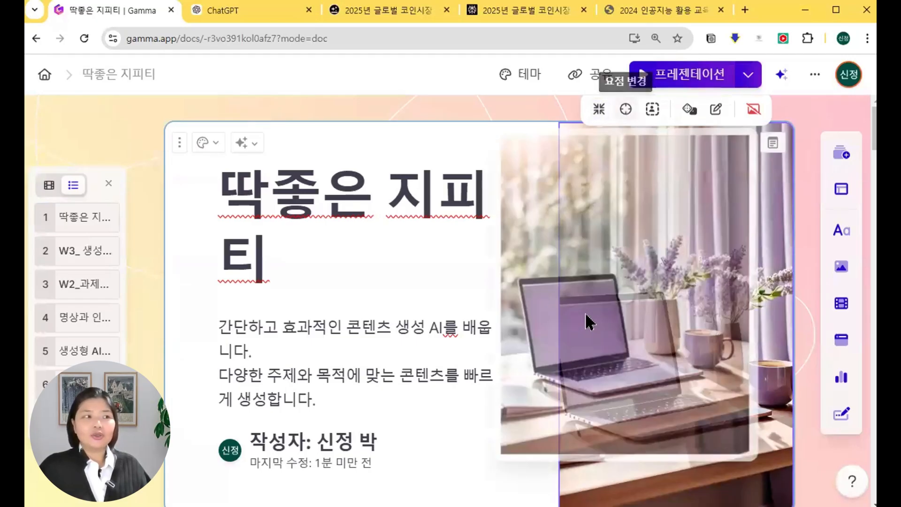
pyautogui.click(561, 313)
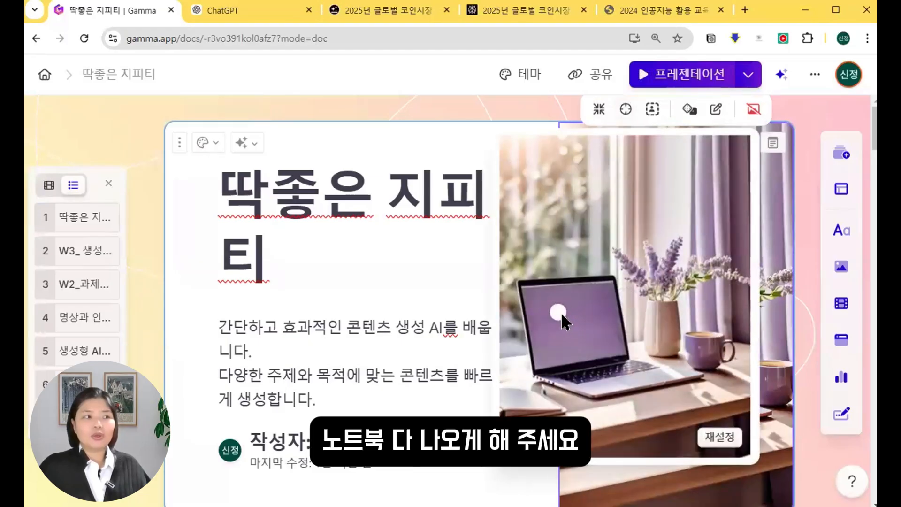
pyautogui.click(780, 234)
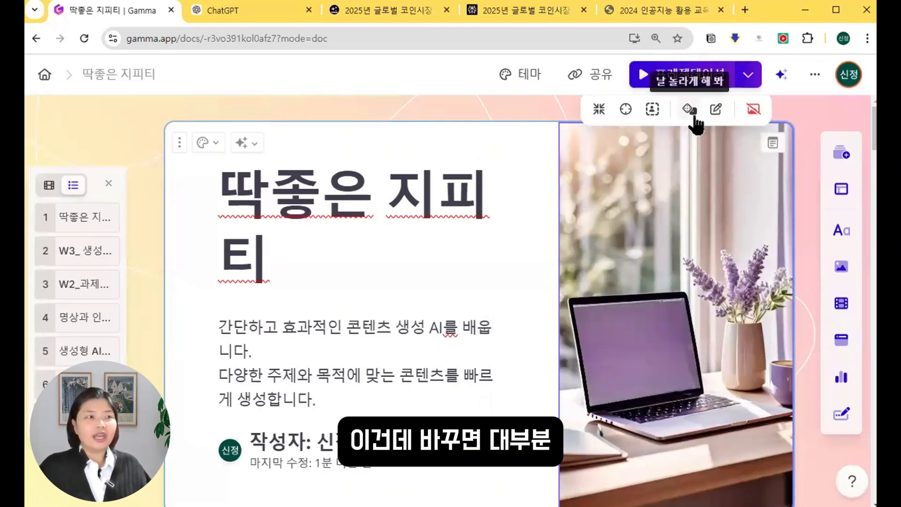
pyautogui.click(694, 117)
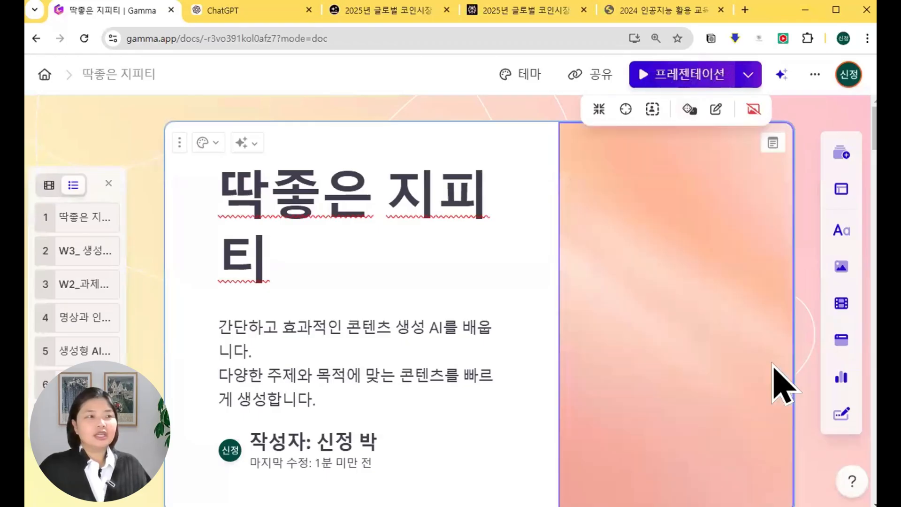
pyautogui.hotkey('ctrl', 'z')
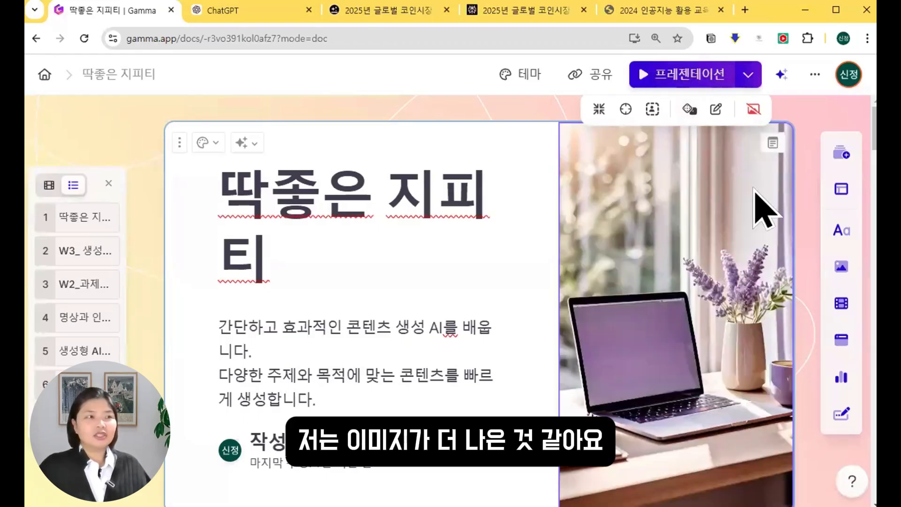
# Open the image's media panel and keep AI 이미지 as the media source.
pyautogui.click(718, 112)
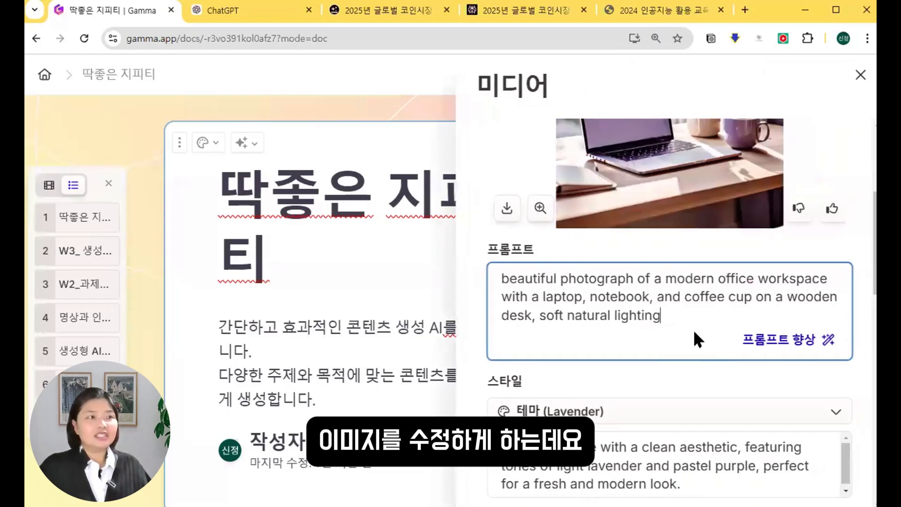
pyautogui.scroll(5, 708, 299)
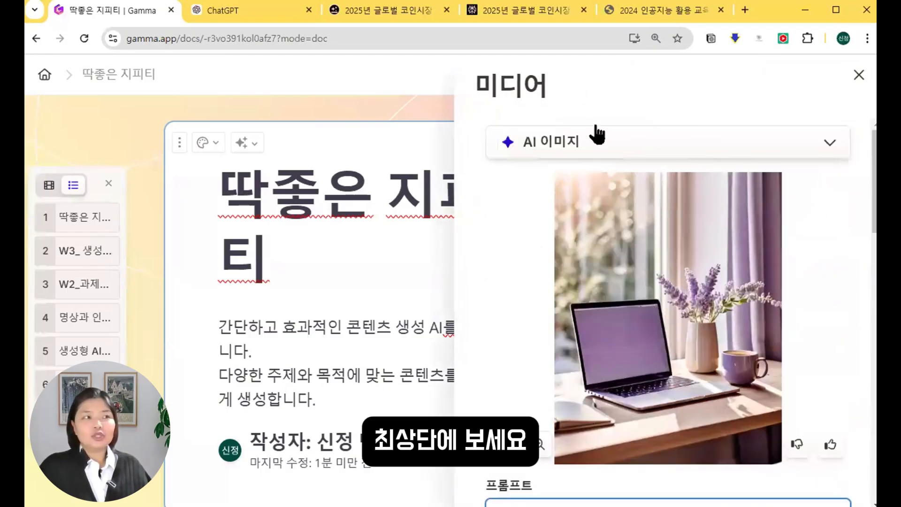
pyautogui.click(674, 146)
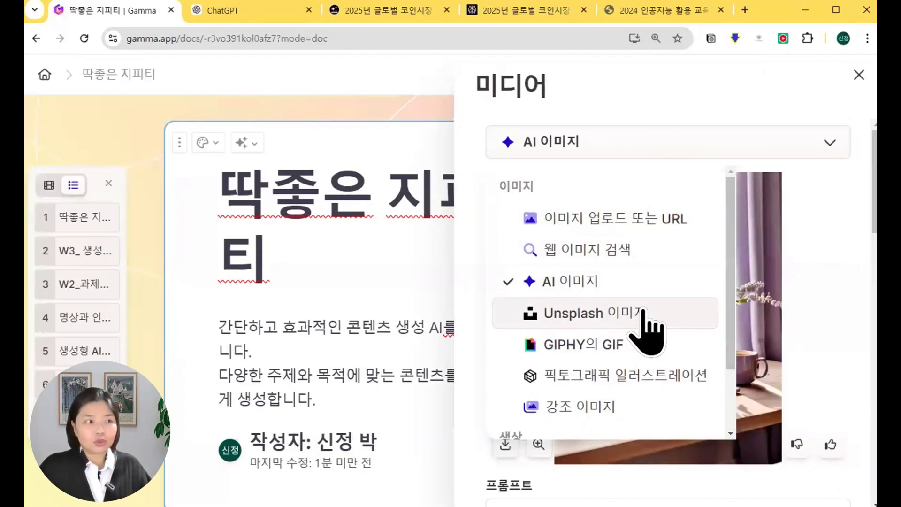
pyautogui.scroll(-2, 666, 317)
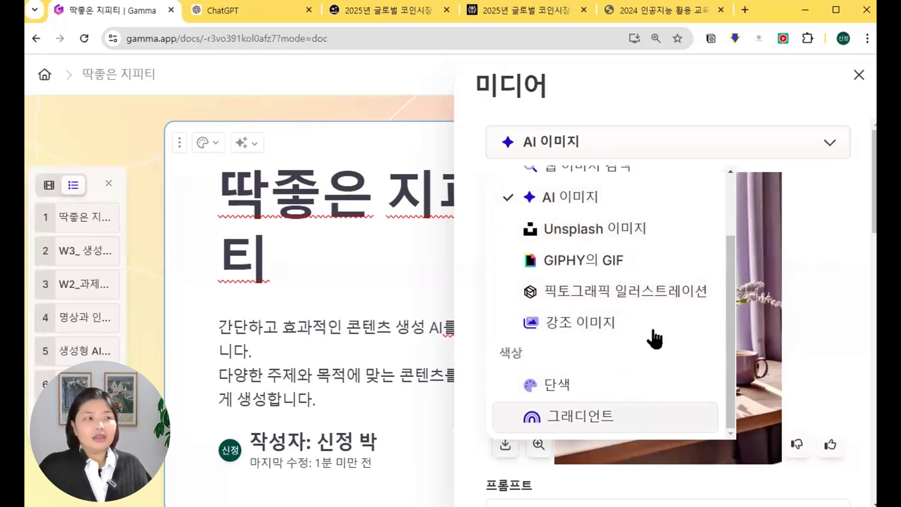
pyautogui.scroll(2, 664, 292)
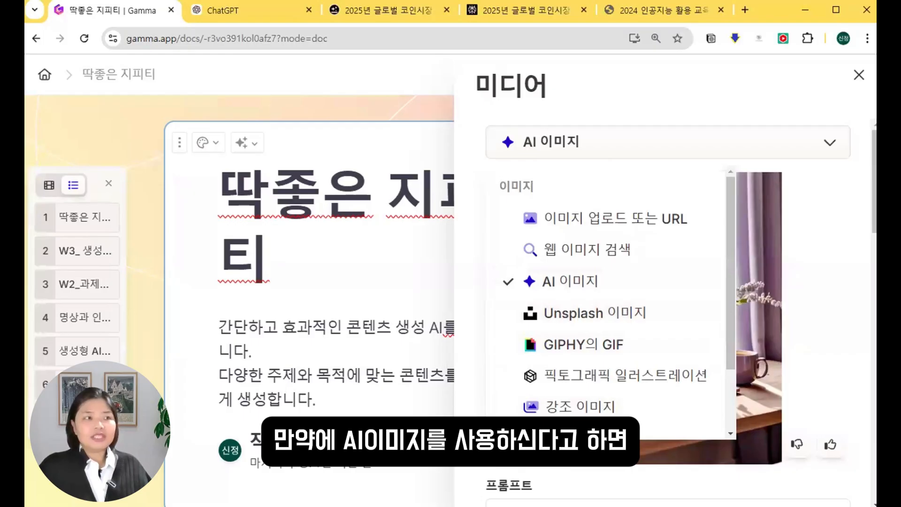
pyautogui.click(577, 282)
# Review the AI image prompt and style description text.
pyautogui.scroll(-5, 668, 280)
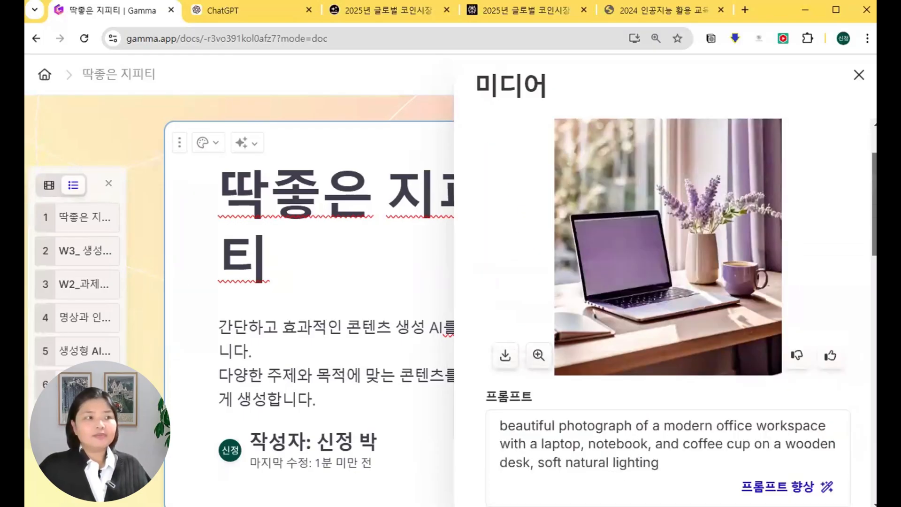
pyautogui.scroll(-1, 669, 280)
pyautogui.moveTo(671, 294); pyautogui.dragTo(482, 245)
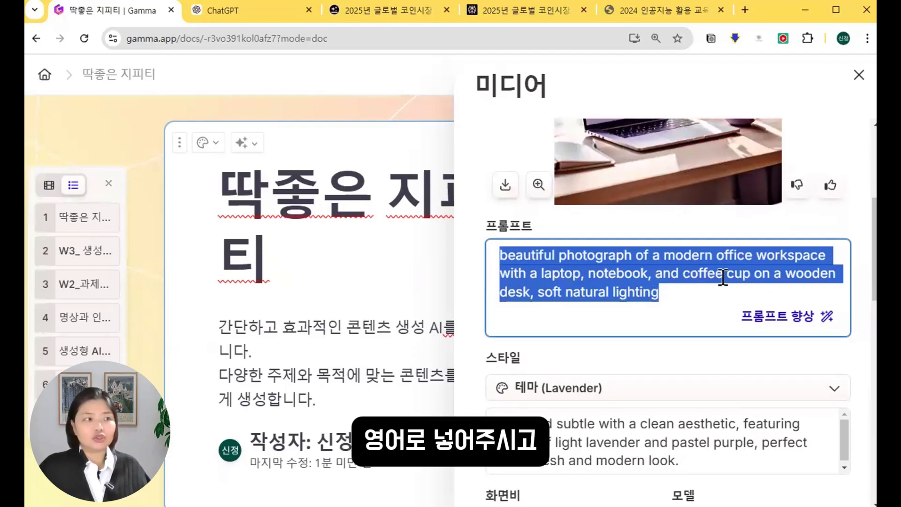
pyautogui.scroll(-4, 742, 275)
pyautogui.moveTo(732, 257); pyautogui.dragTo(479, 235)
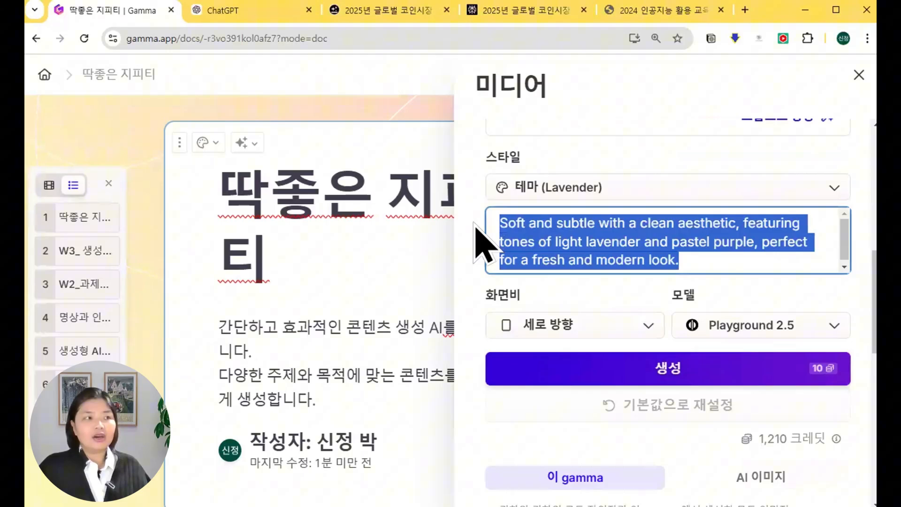
pyautogui.click(782, 265)
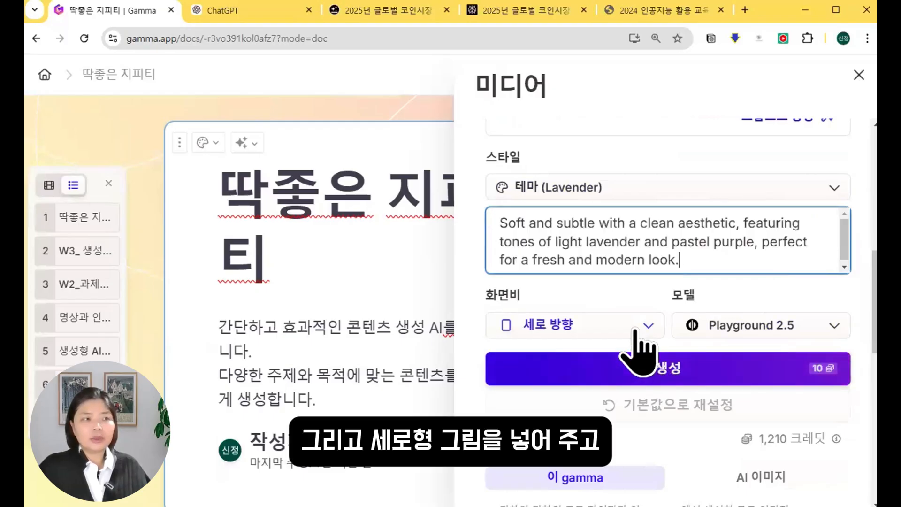
# Switch the image model to Flux Fast 1.1 and insert the laptop-and-lavender image.
pyautogui.click(798, 329)
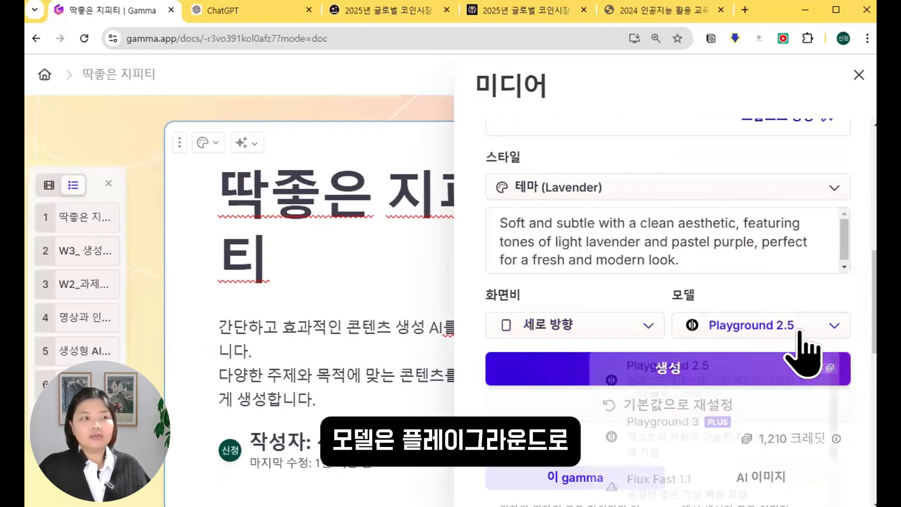
pyautogui.scroll(-3, 799, 328)
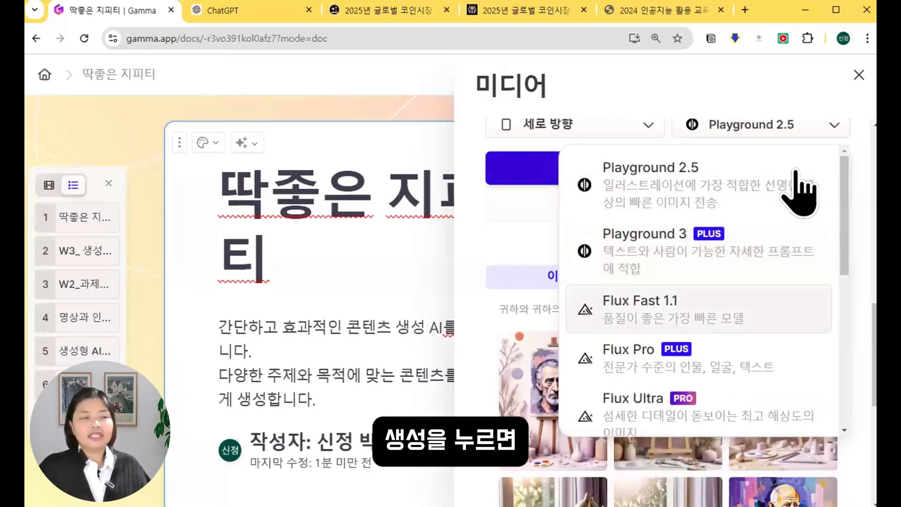
pyautogui.click(695, 309)
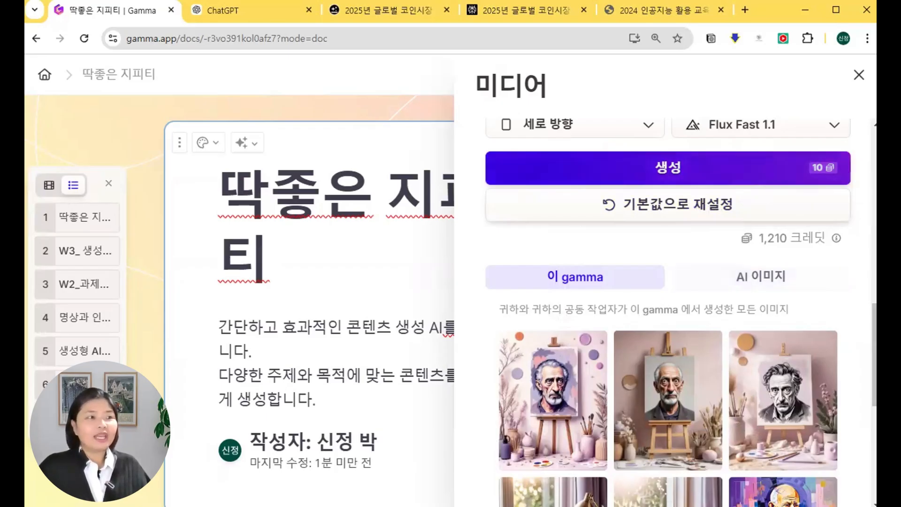
pyautogui.scroll(12, 737, 310)
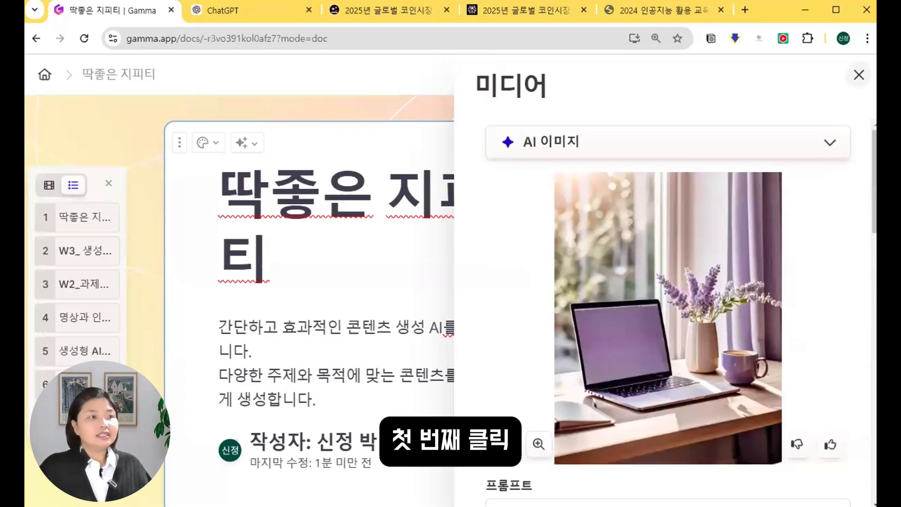
pyautogui.click(687, 310)
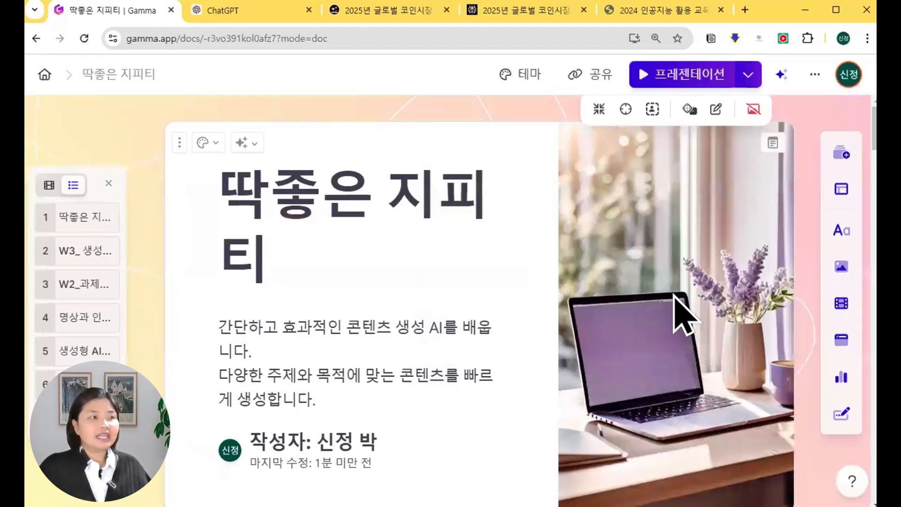
# Select the title 딱좋은 지피티 and browse the larger heading styles in the 제목 dropdown.
pyautogui.click(514, 366)
pyautogui.click(706, 331)
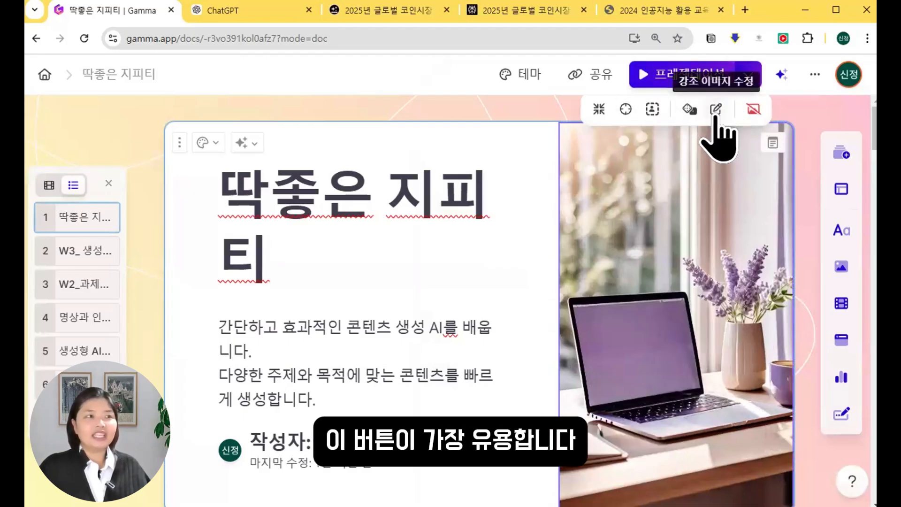
pyautogui.click(486, 324)
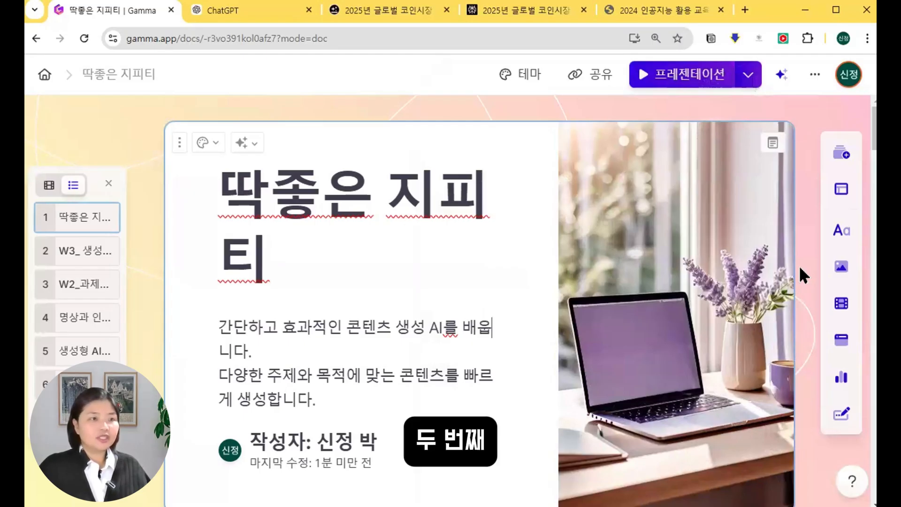
pyautogui.tripleClick(248, 221)
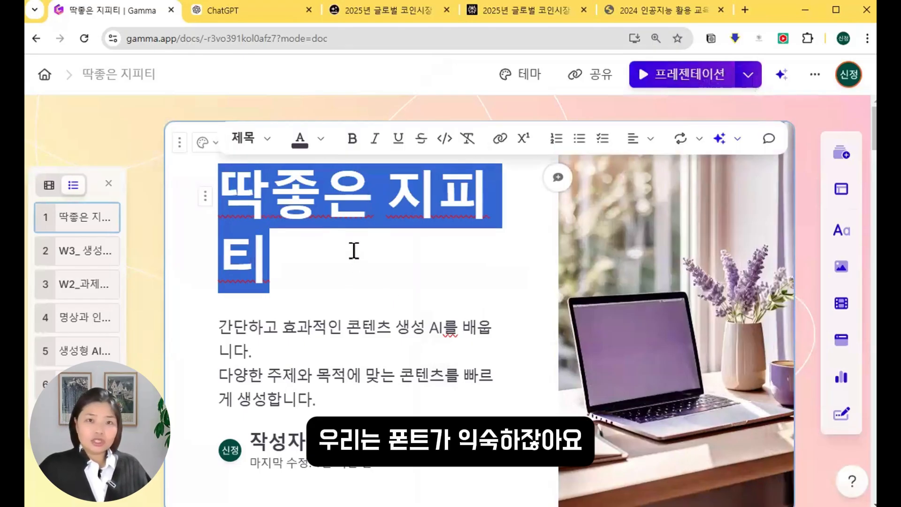
pyautogui.click(265, 140)
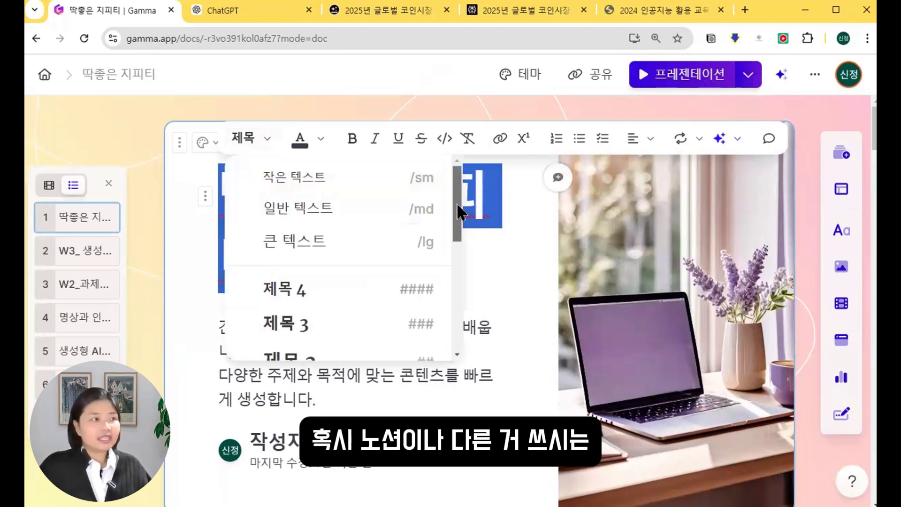
pyautogui.moveTo(457, 225); pyautogui.dragTo(443, 331)
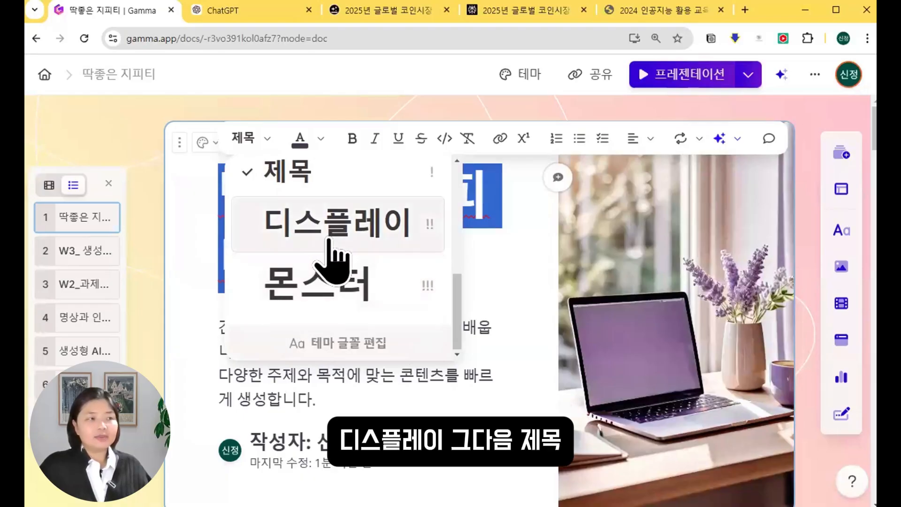
pyautogui.scroll(5, 329, 241)
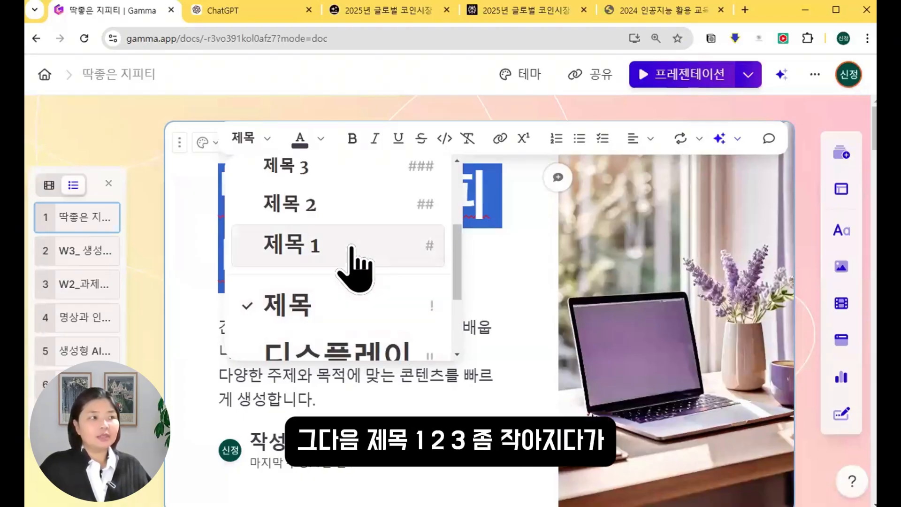
pyautogui.scroll(2, 362, 242)
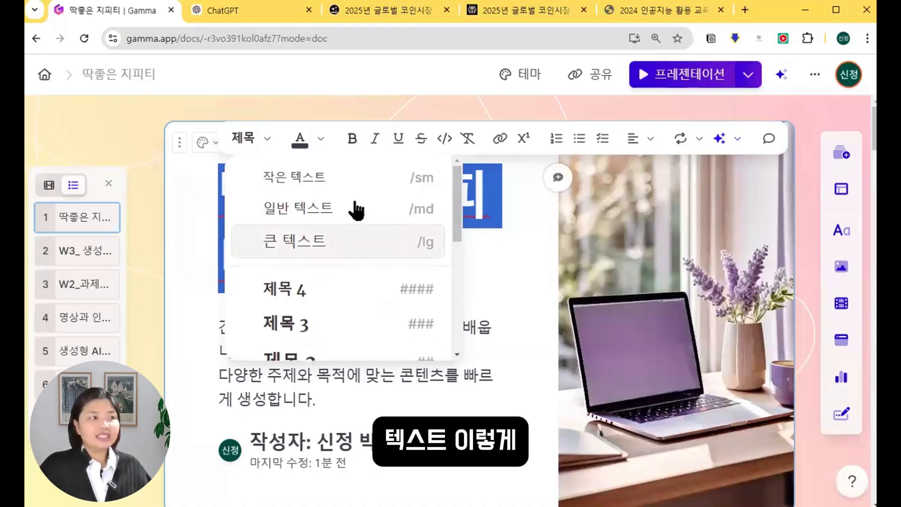
pyautogui.scroll(-7, 367, 249)
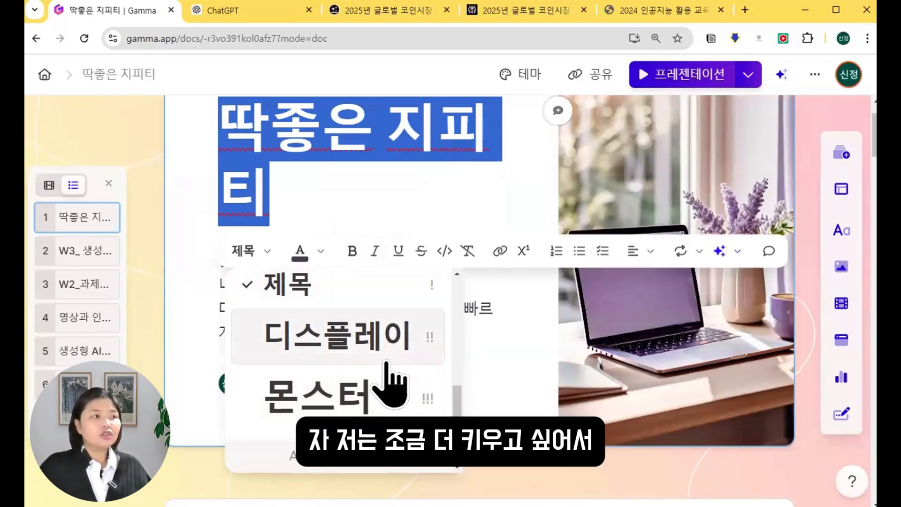
# Apply the 디스플레이 style to the title 딱좋은 지피티.
pyautogui.click(403, 320)
pyautogui.click(475, 276)
pyautogui.scroll(-3, 482, 277)
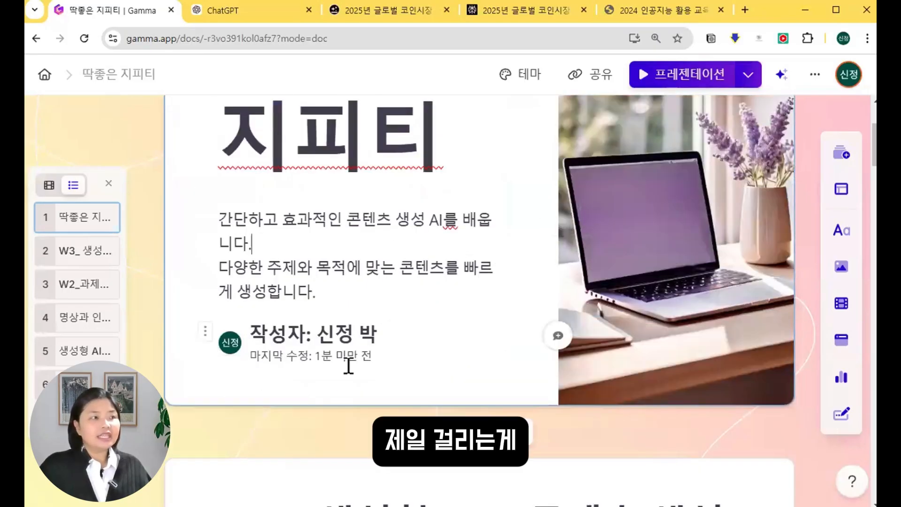
# Remove the author line from the title card, after undoing an accidental deletion.
pyautogui.click(272, 334)
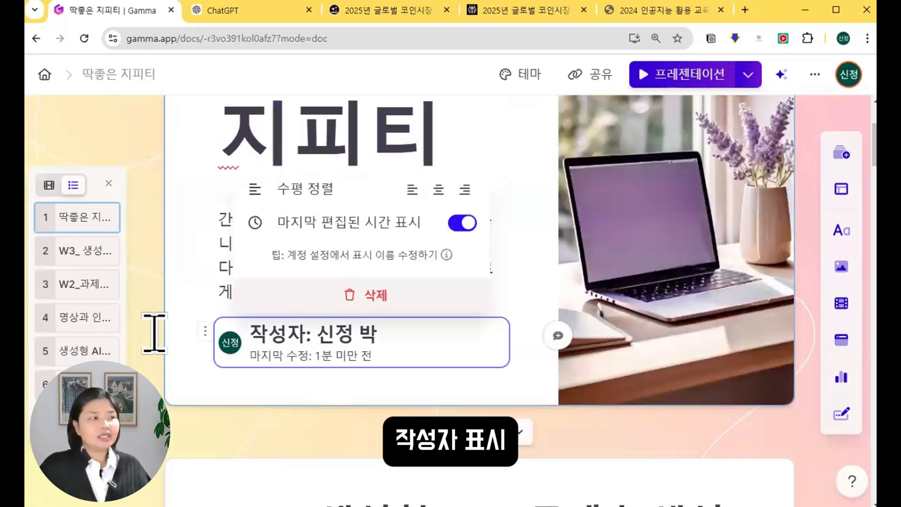
pyautogui.press('Delete')
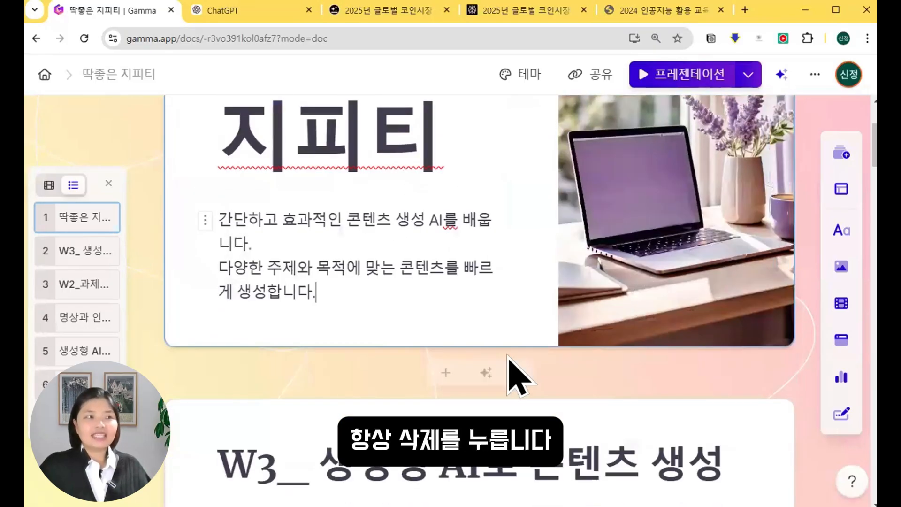
pyautogui.hotkey('ctrl', 'z')
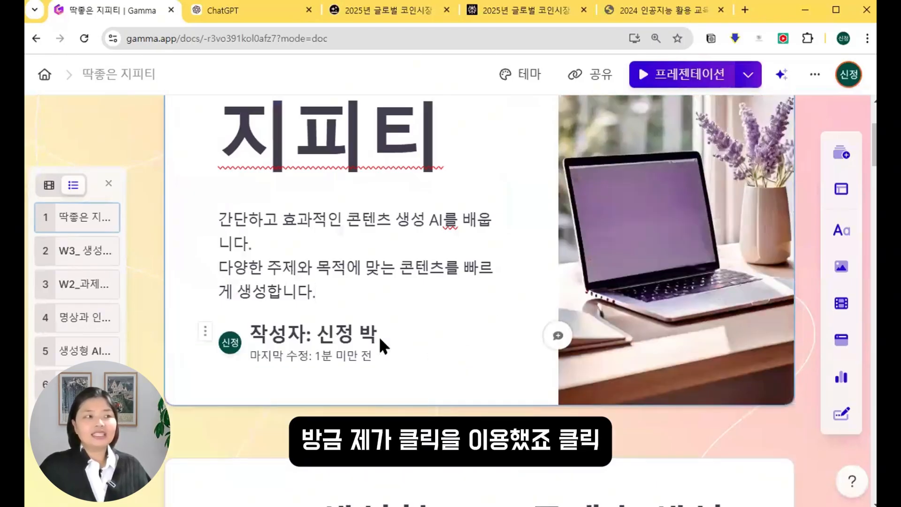
pyautogui.click(324, 345)
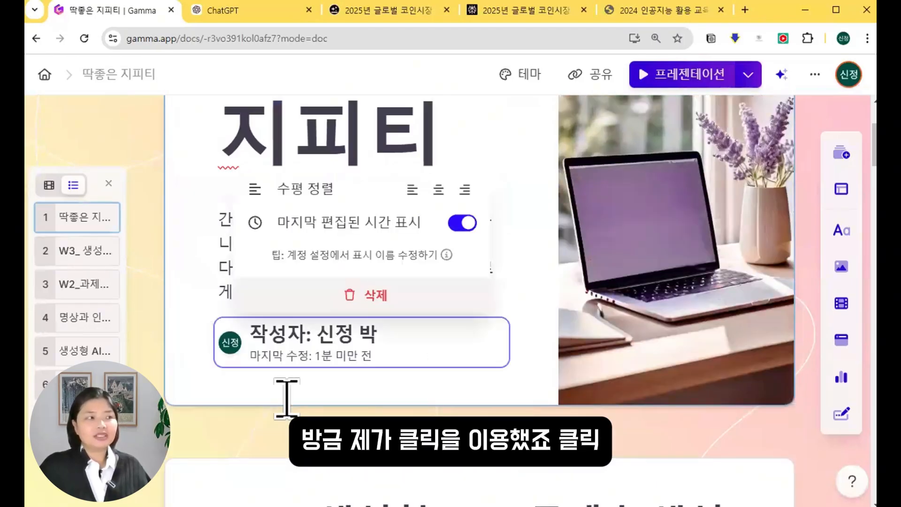
pyautogui.click(355, 295)
pyautogui.scroll(-8, 635, 282)
# Inspect the three pyramid items on the W3 card and select the whole pyramid block.
pyautogui.scroll(3, 635, 282)
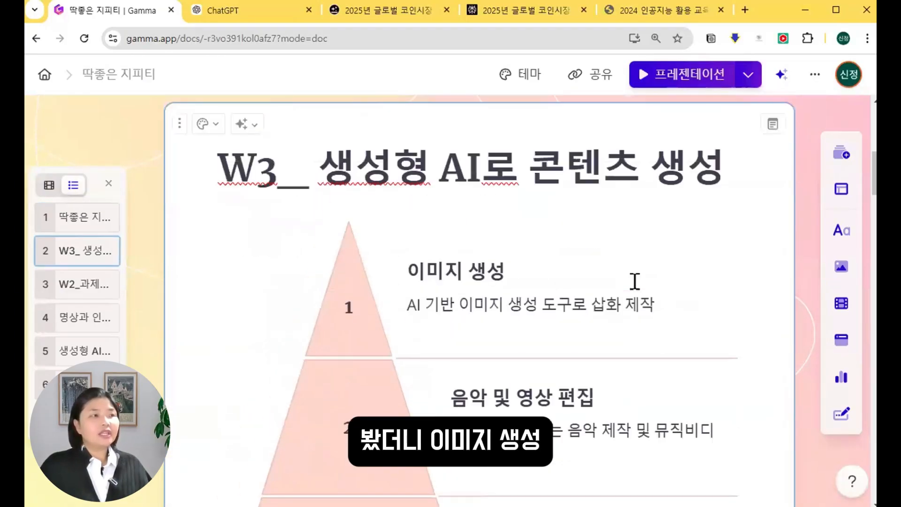
pyautogui.scroll(-2, 604, 300)
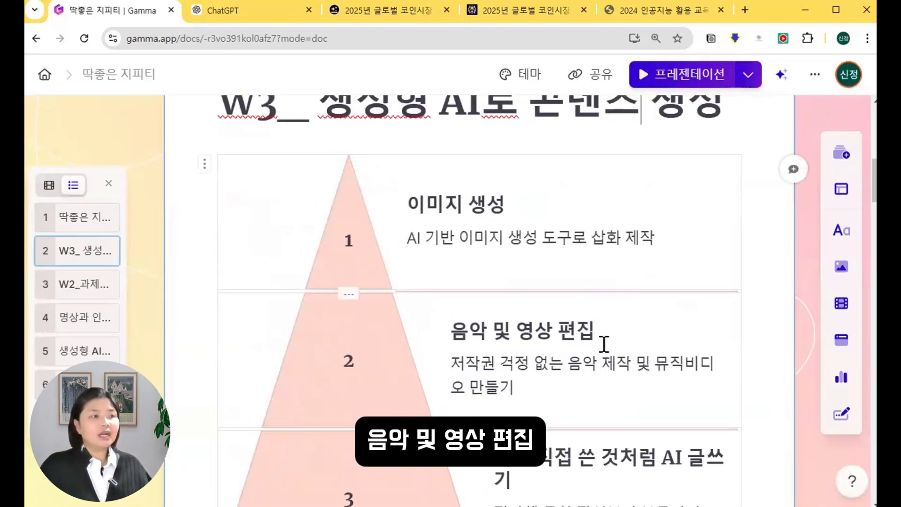
pyautogui.scroll(-2, 658, 314)
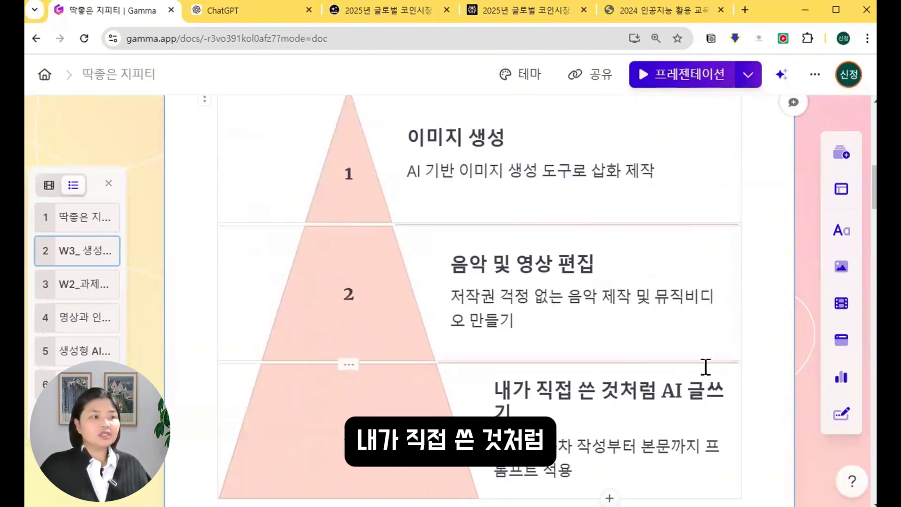
pyautogui.scroll(4, 706, 371)
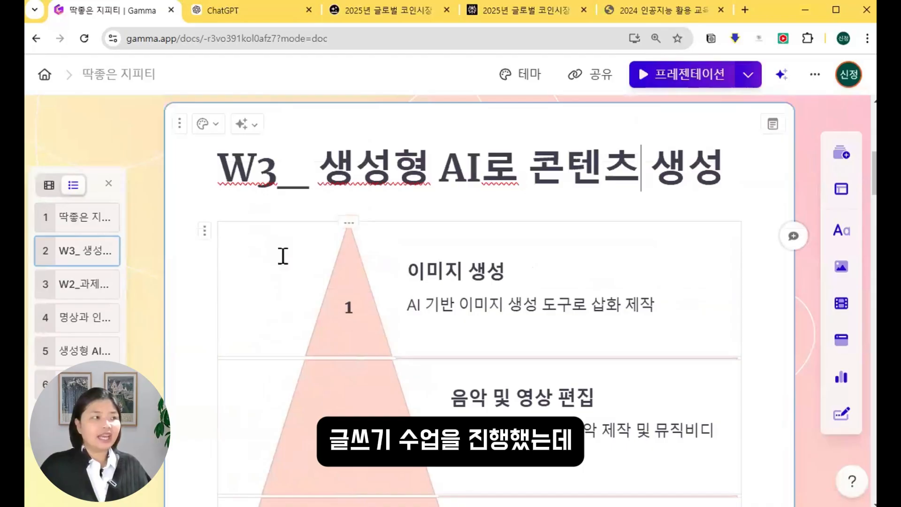
pyautogui.scroll(-6, 247, 438)
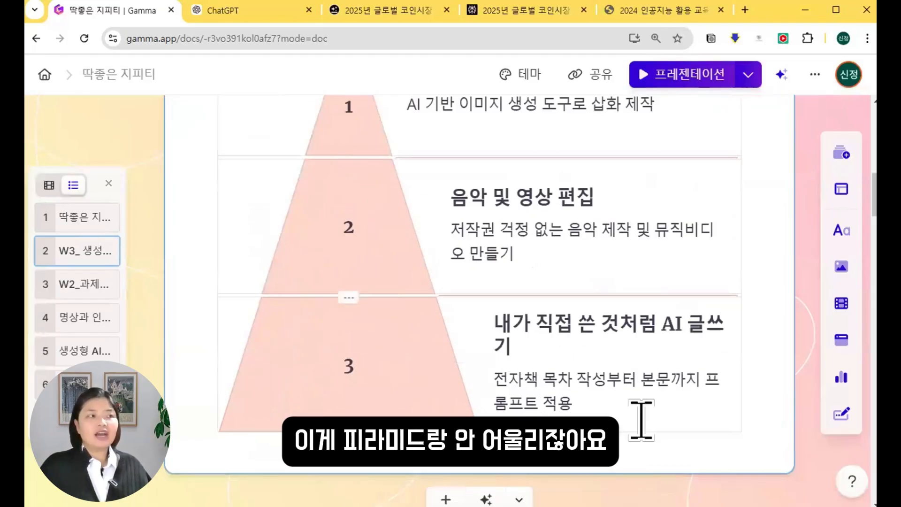
pyautogui.scroll(4, 641, 419)
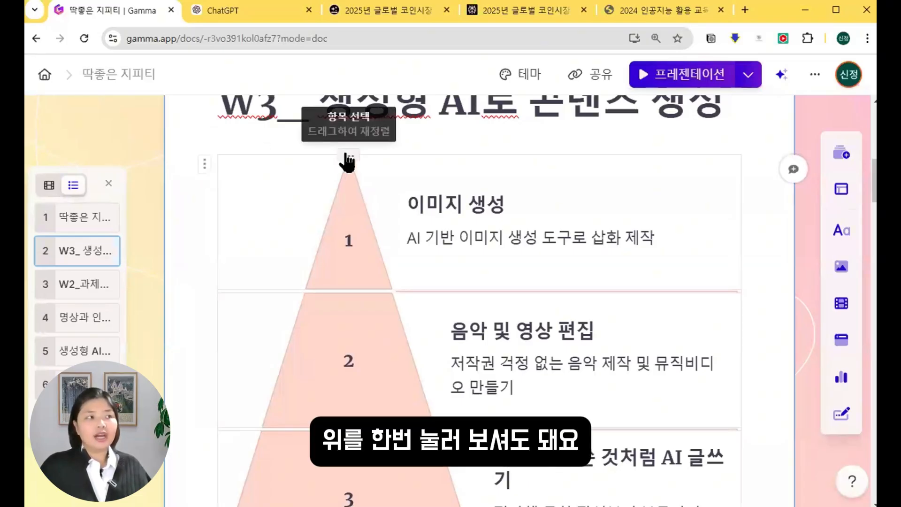
pyautogui.click(347, 160)
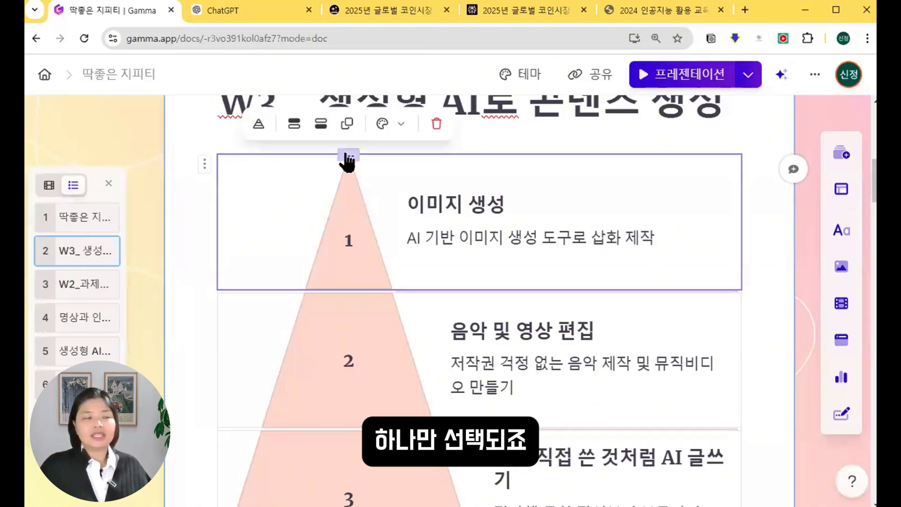
pyautogui.click(348, 295)
pyautogui.scroll(-3, 439, 282)
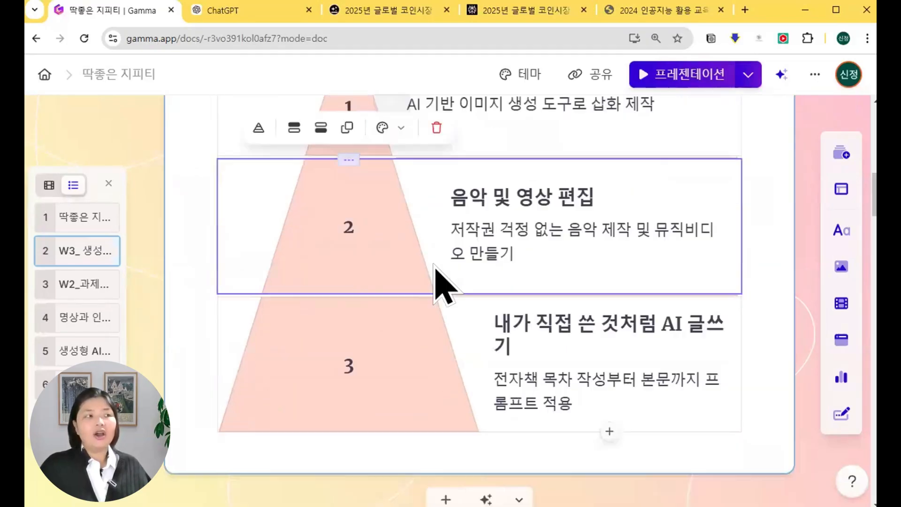
pyautogui.click(346, 301)
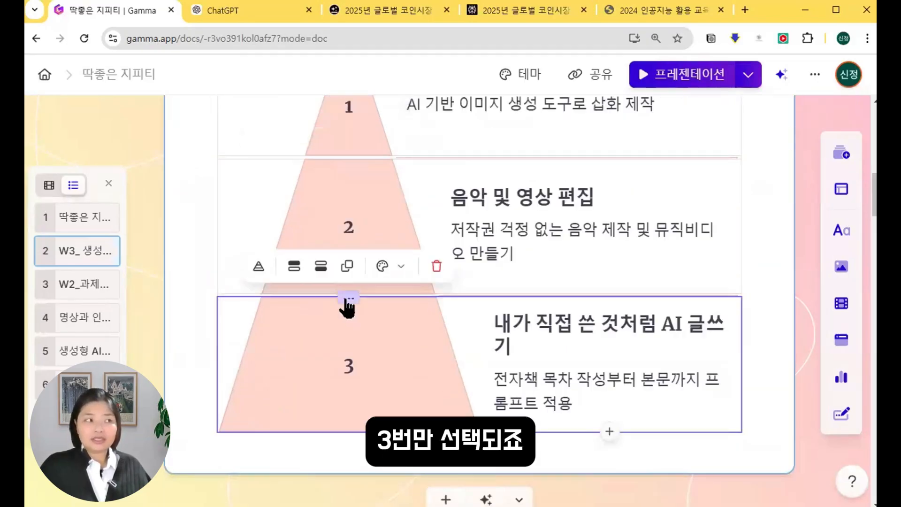
pyautogui.scroll(3, 379, 242)
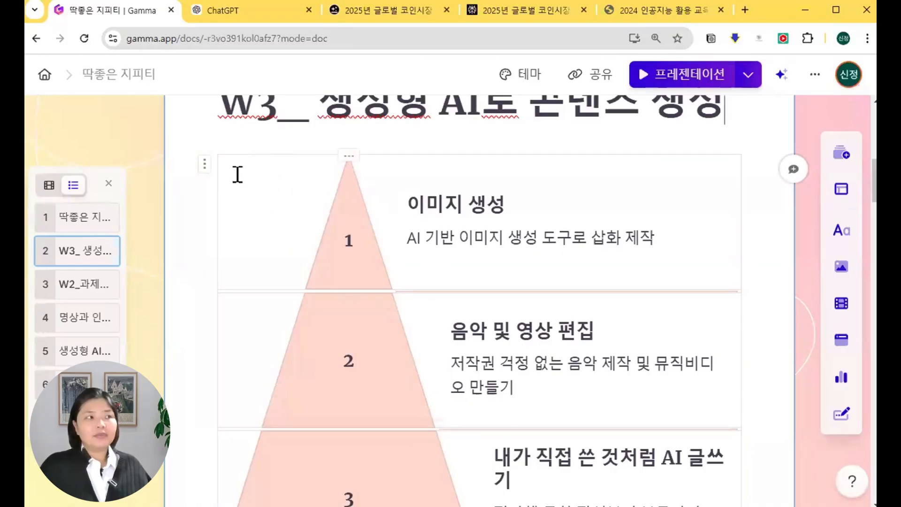
pyautogui.click(204, 174)
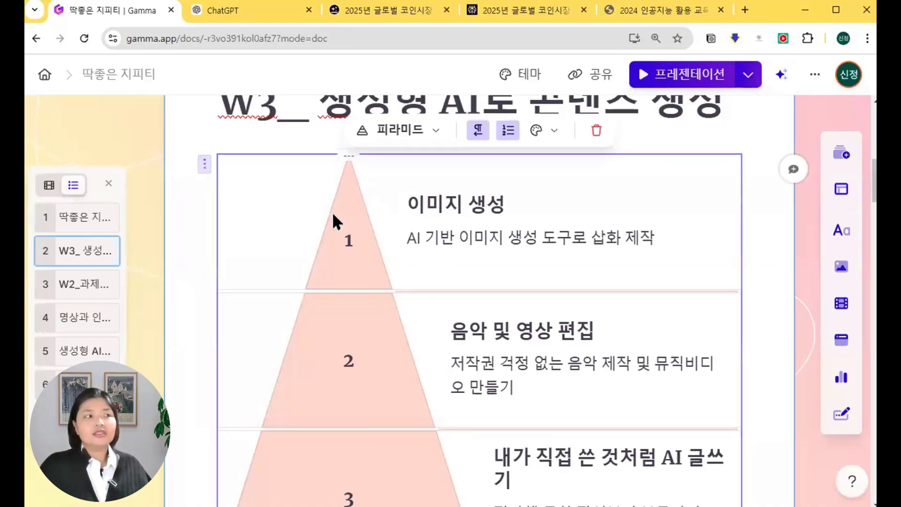
# Change the pyramid block's layout to 텍스트 아이콘 and select the 이미지 생성 item.
pyautogui.scroll(-3, 332, 214)
pyautogui.scroll(3, 332, 216)
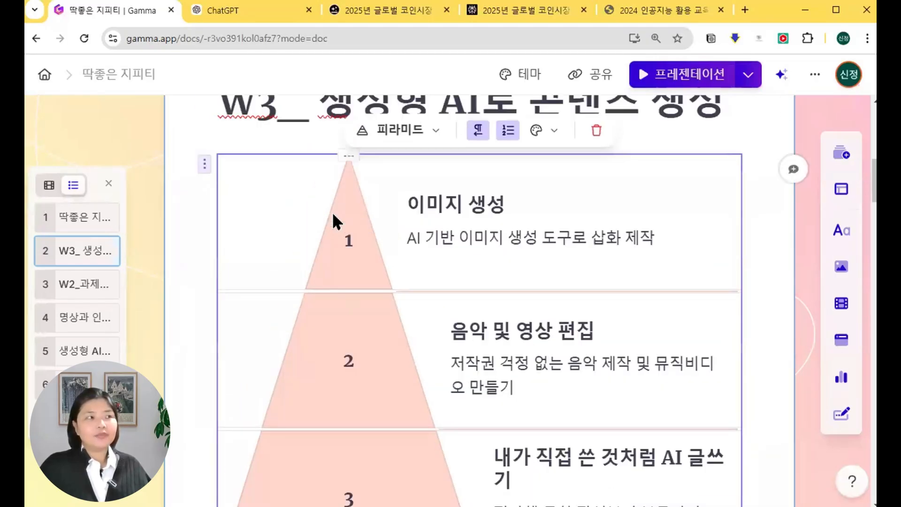
pyautogui.click(427, 141)
pyautogui.scroll(7, 503, 300)
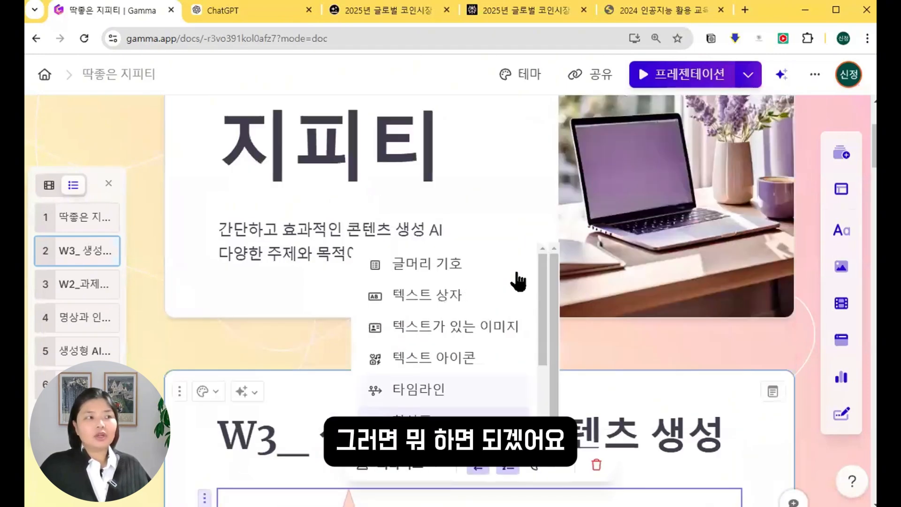
pyautogui.scroll(2, 650, 302)
pyautogui.scroll(-9, 570, 282)
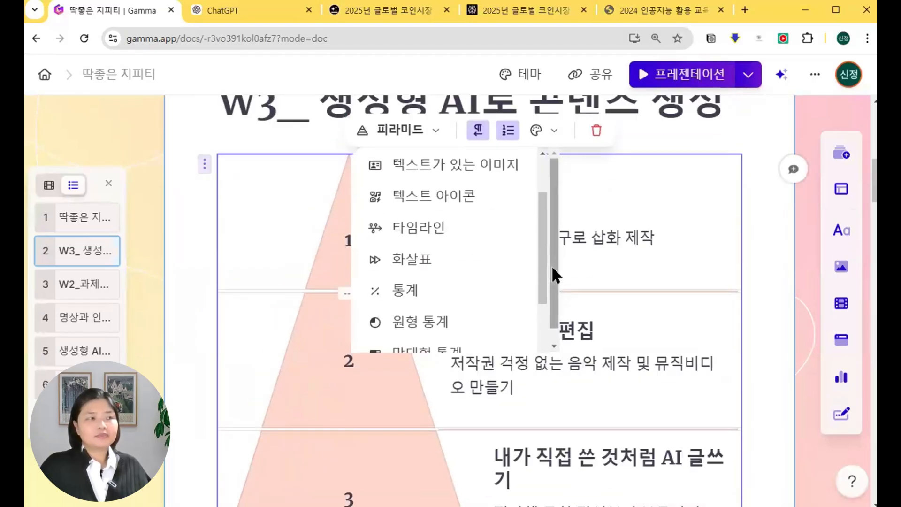
pyautogui.scroll(2, 512, 207)
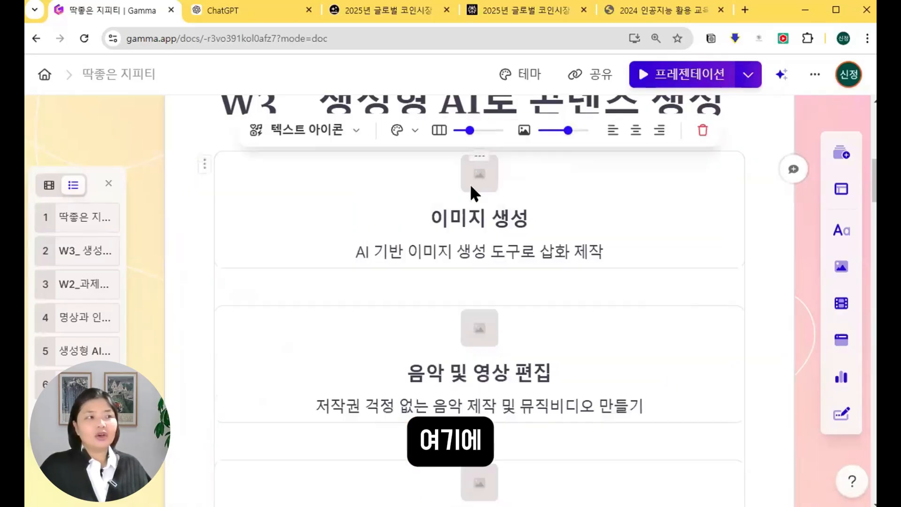
pyautogui.click(468, 268)
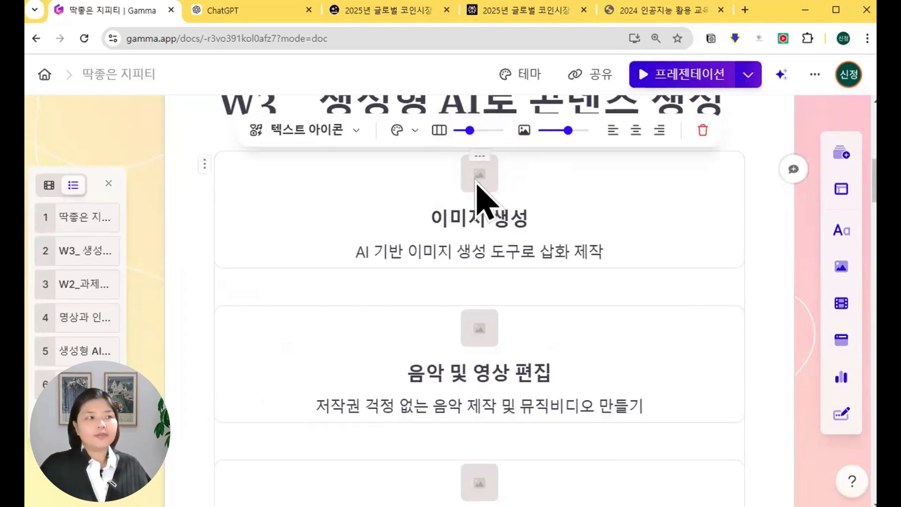
pyautogui.click(483, 192)
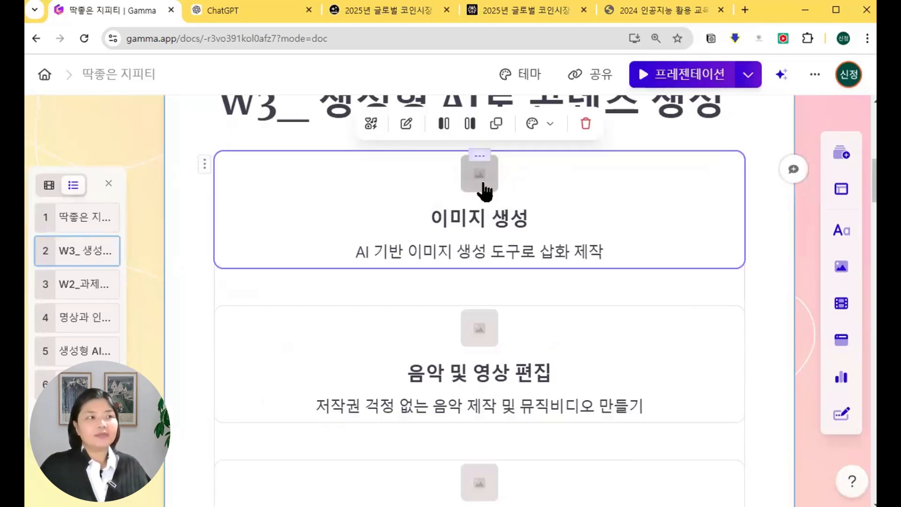
# Give the 이미지 생성 item a paintbrush icon found by searching 'paint' in the icon library.
pyautogui.click(407, 131)
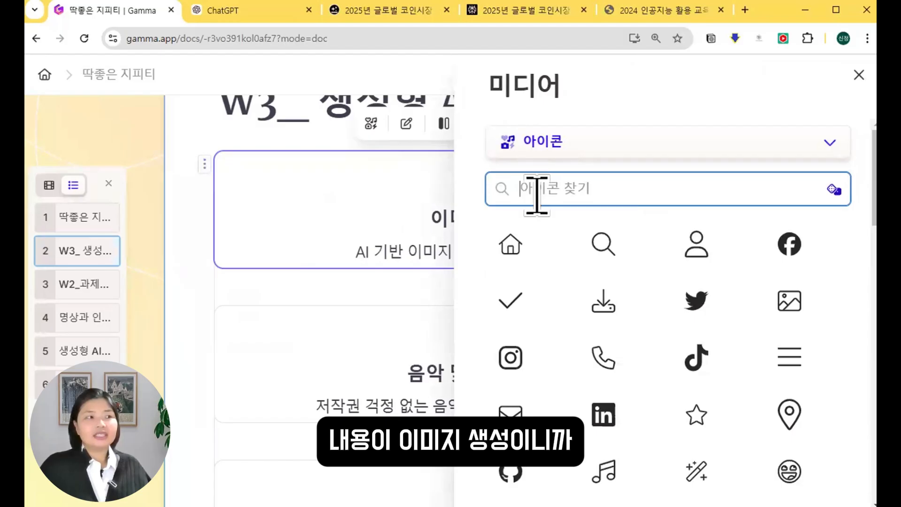
pyautogui.write('paint')
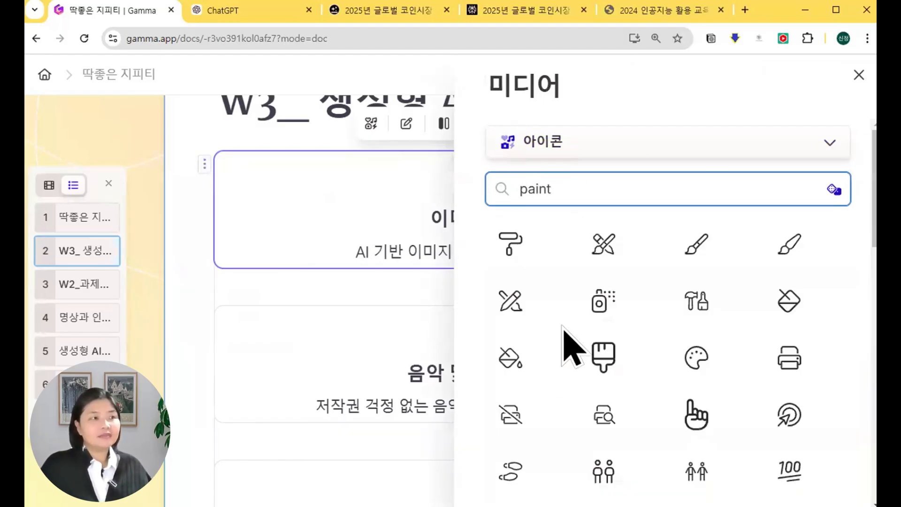
pyautogui.click(712, 270)
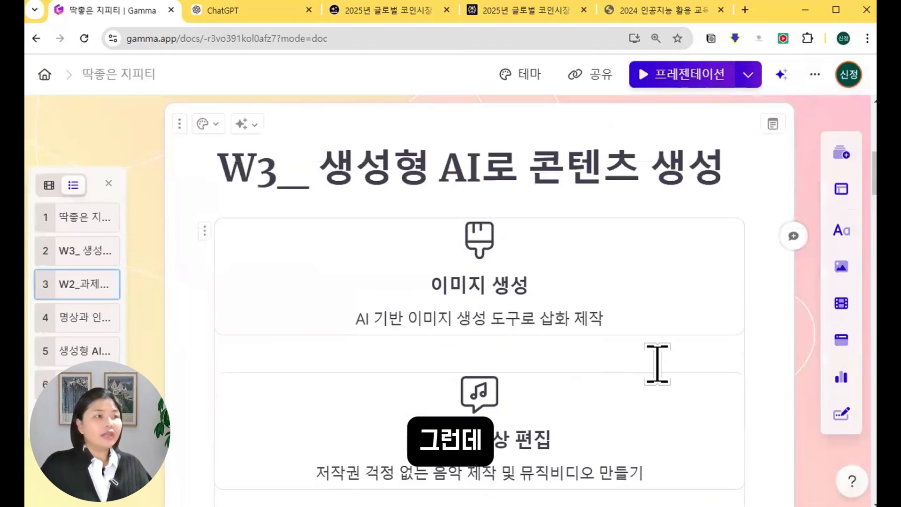
pyautogui.scroll(-3, 543, 151)
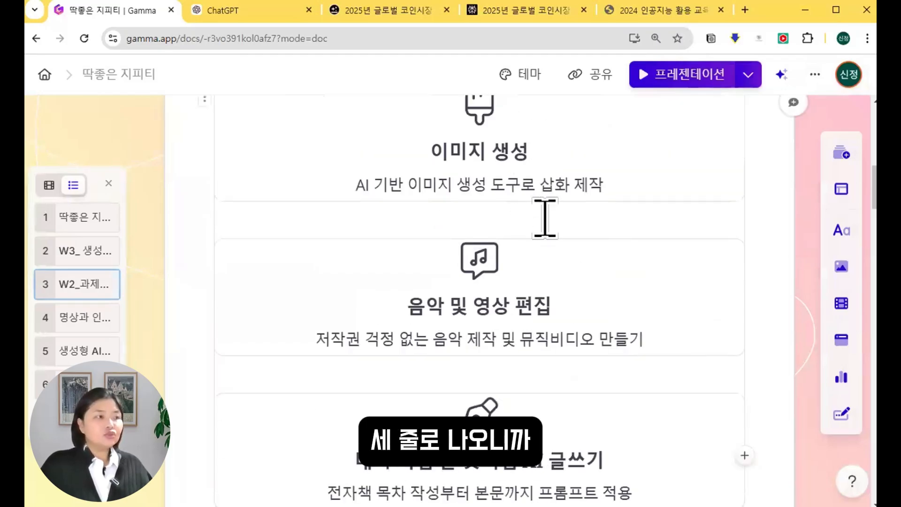
pyautogui.scroll(4, 590, 360)
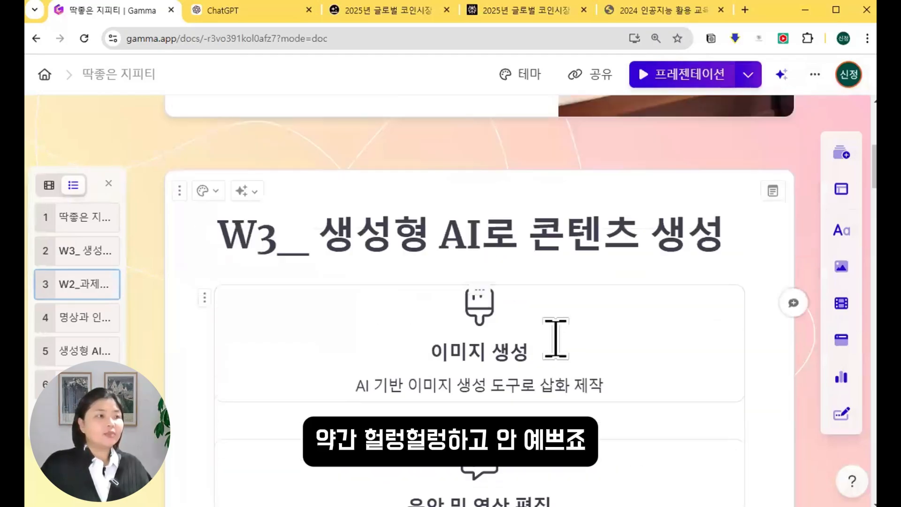
pyautogui.click(204, 301)
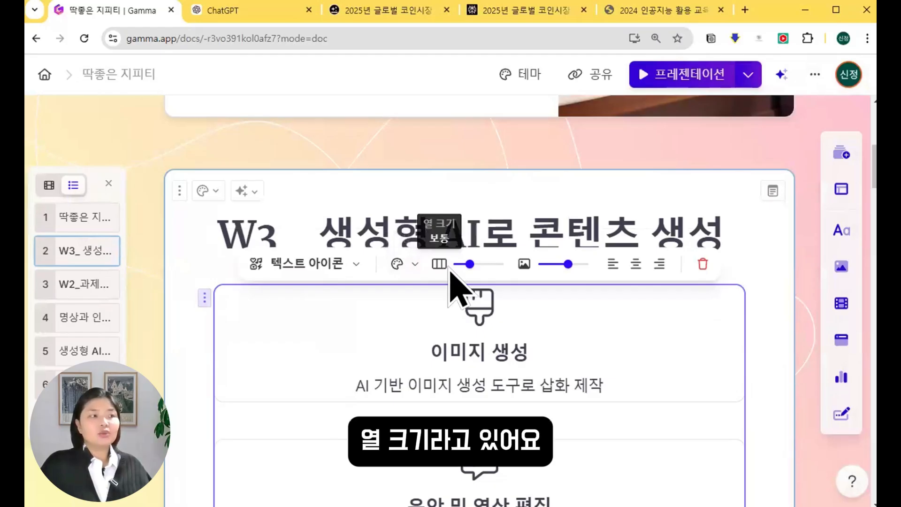
# Set the block's 열 크기 to 작게 so the three W3 items sit side by side.
pyautogui.moveTo(467, 271); pyautogui.dragTo(454, 276)
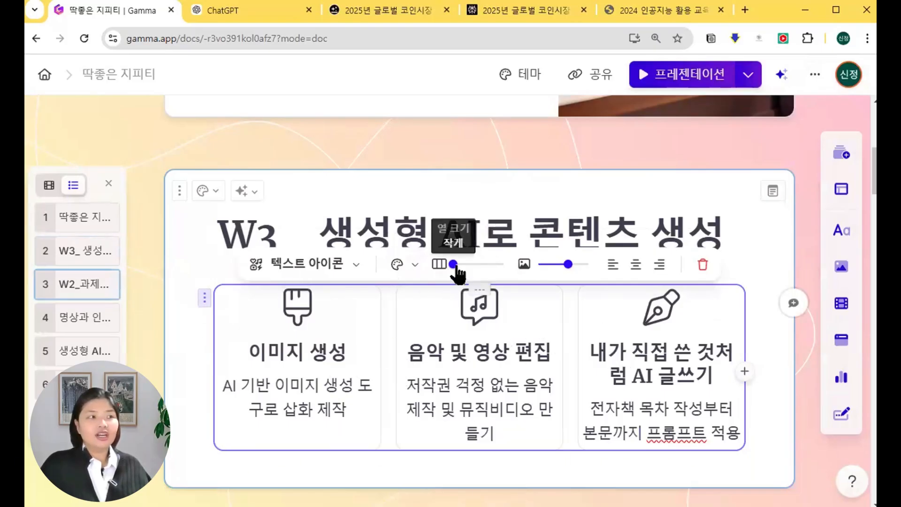
pyautogui.moveTo(456, 265)
pyautogui.mouseDown()
pyautogui.moveTo(521, 271)
pyautogui.moveTo(442, 272)
pyautogui.mouseUp()
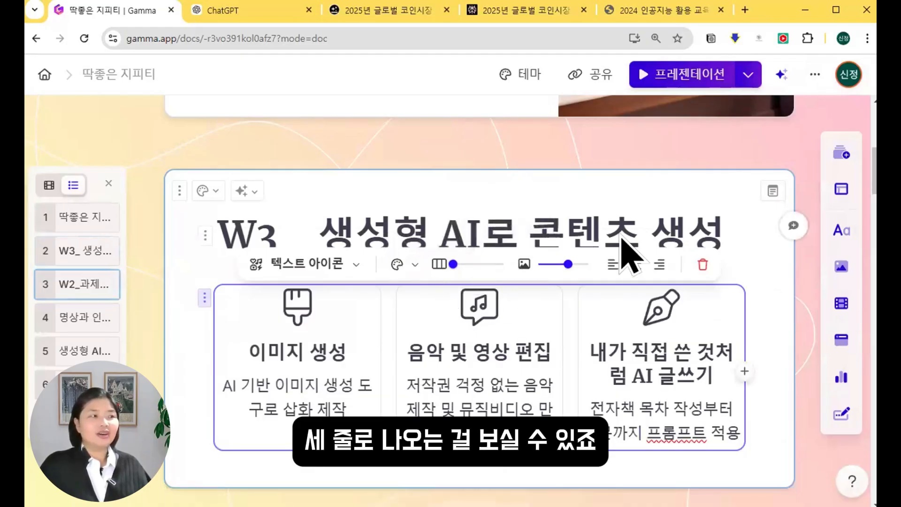
pyautogui.scroll(-3, 273, 336)
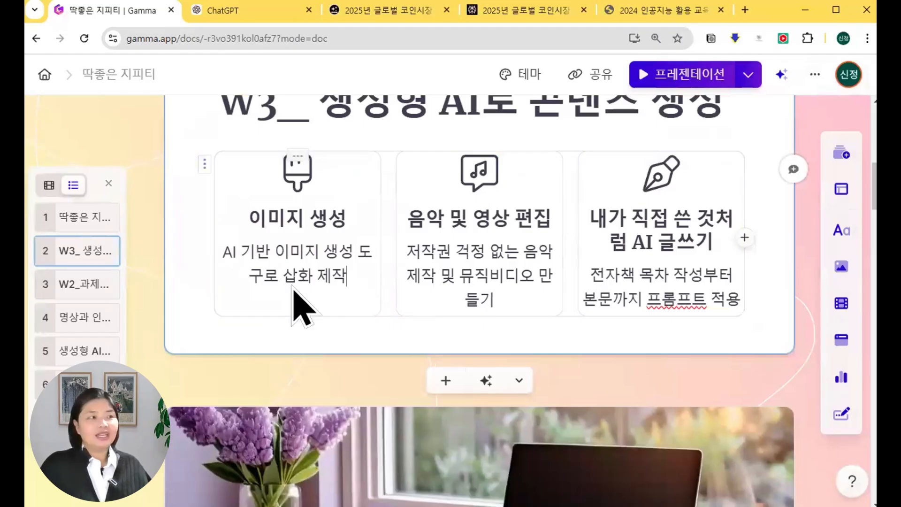
pyautogui.scroll(-5, 719, 258)
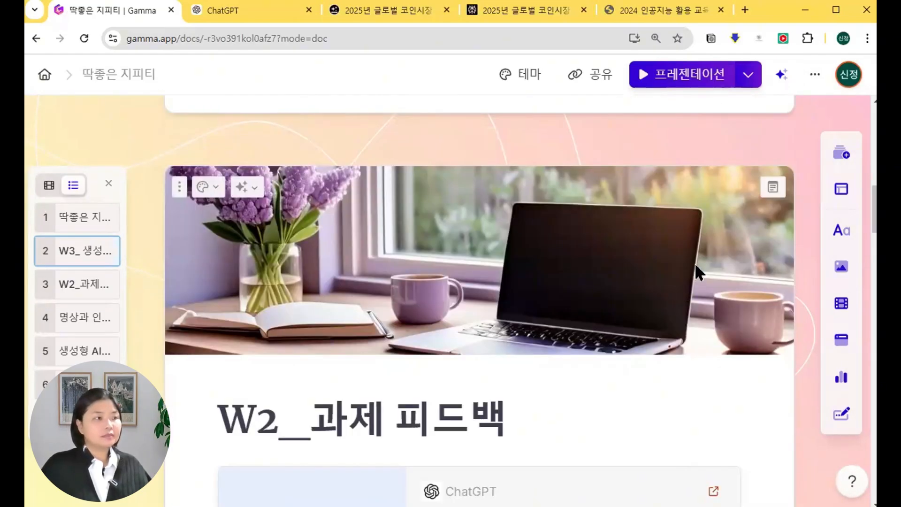
# Write a three-line W2_과제 피드백 speaker note naming three feedback teachers, ending '해드리겠습니다.'.
pyautogui.click(774, 187)
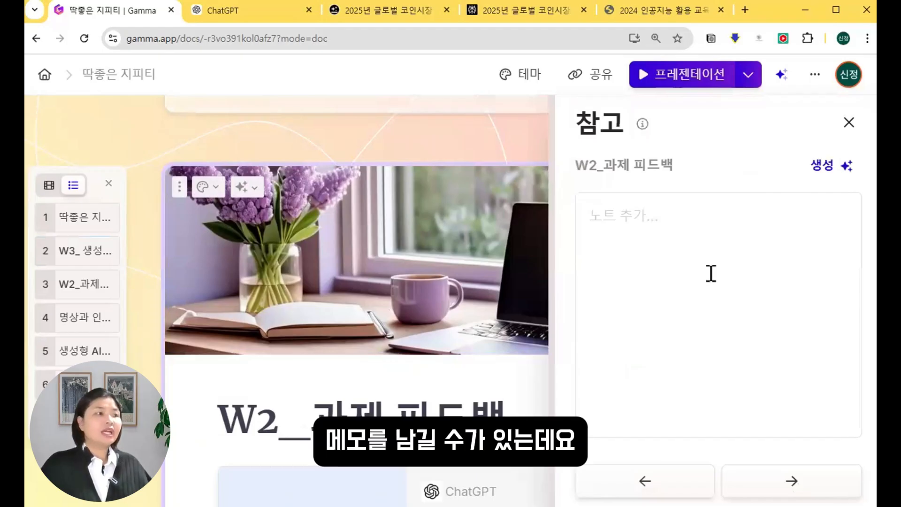
pyautogui.press('BackSpace')
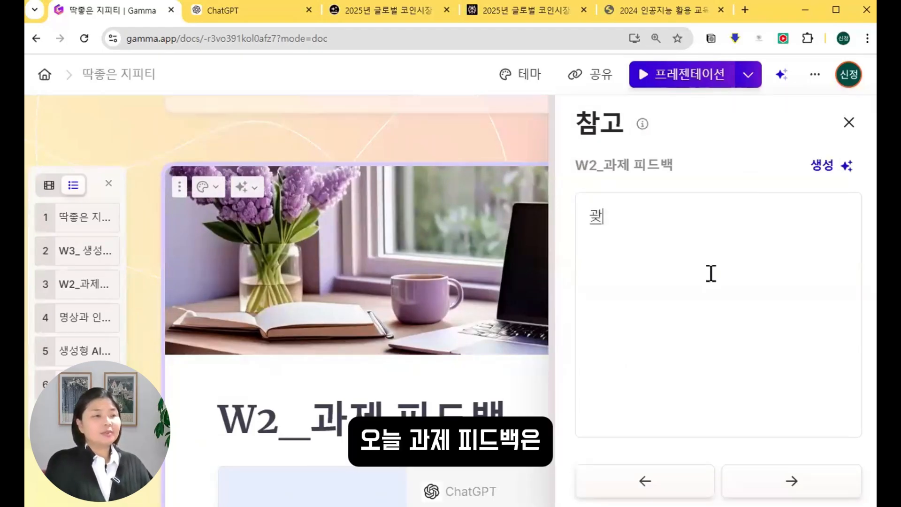
pyautogui.write('과제 피드백의김선')
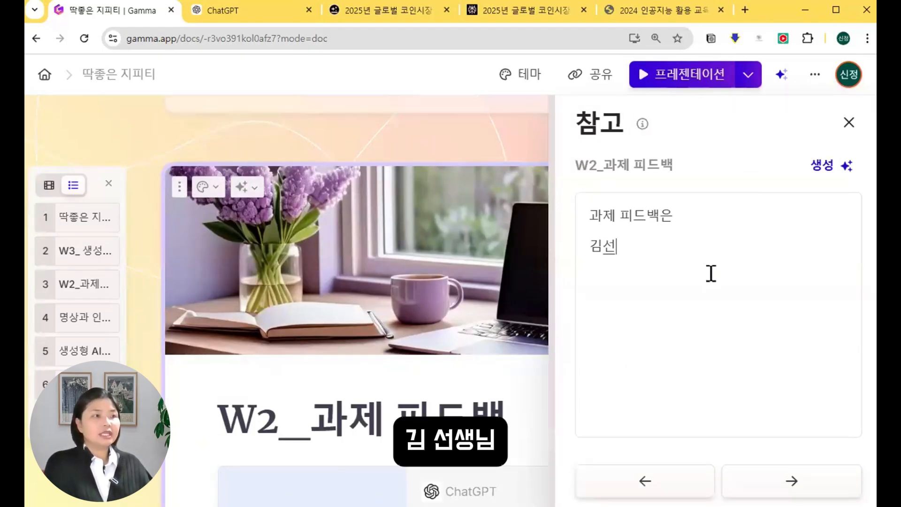
pyautogui.write('생니박선생')
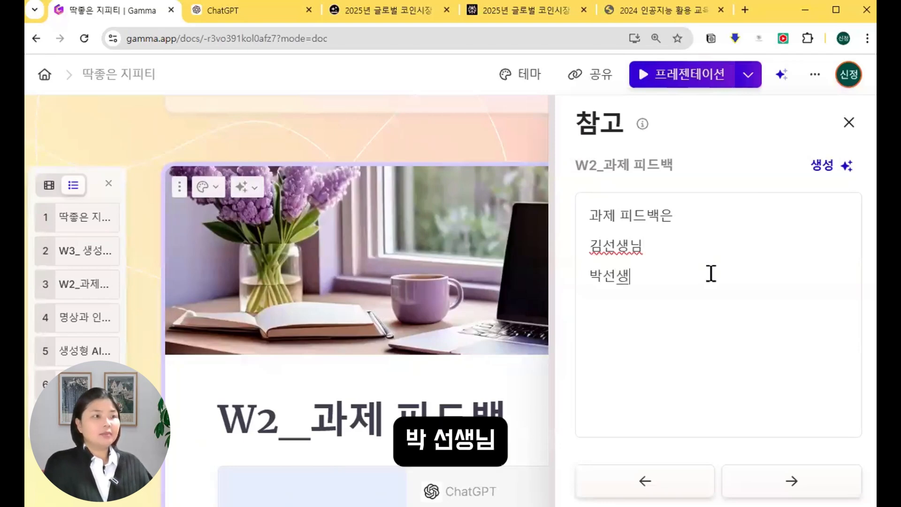
pyautogui.write('님')
pyautogui.press('Return')
pyautogui.write('최선생니')
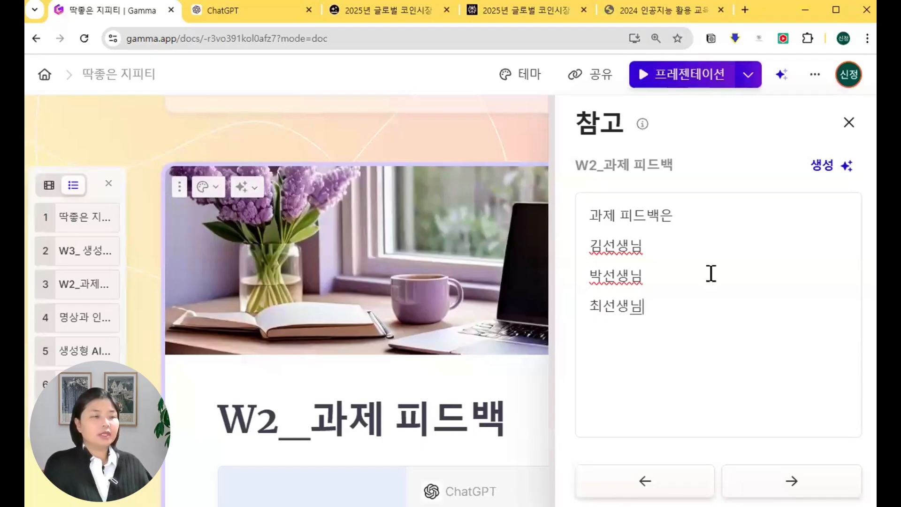
pyautogui.press('Return')
pyautogui.write('해드리겠습')
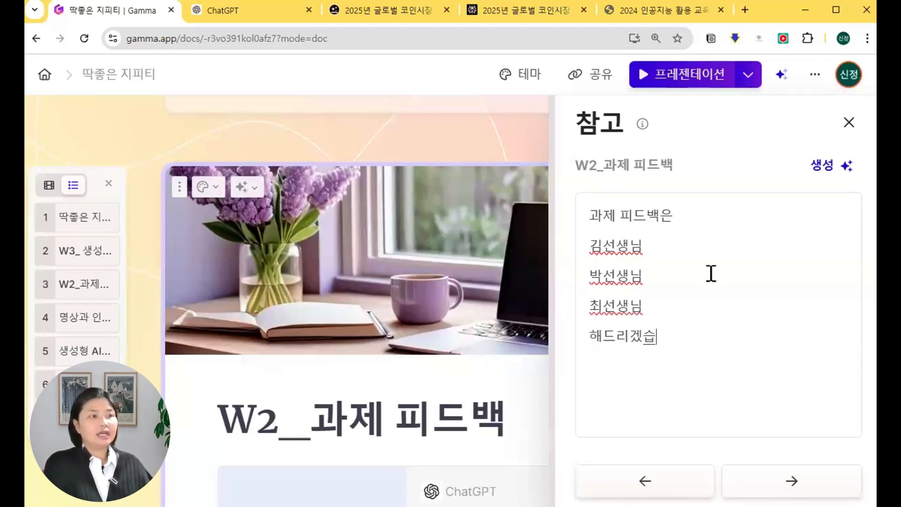
pyautogui.write('니다.')
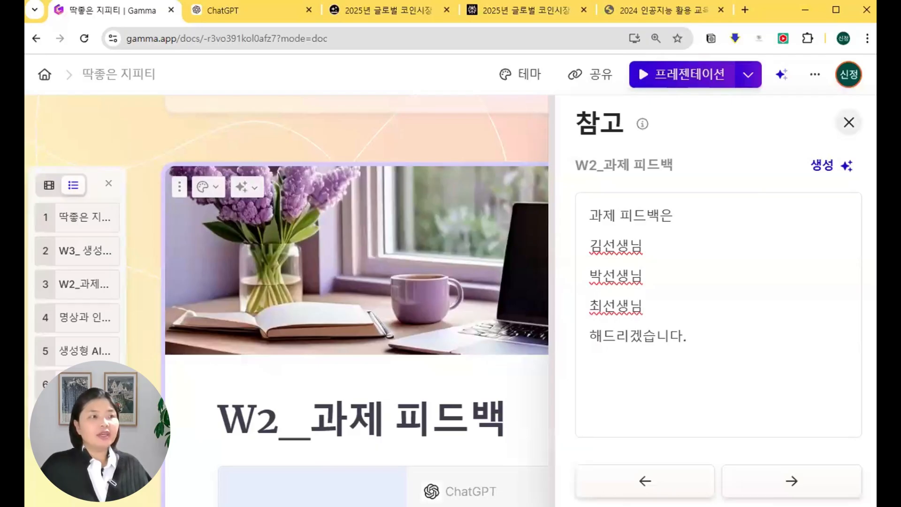
pyautogui.click(850, 122)
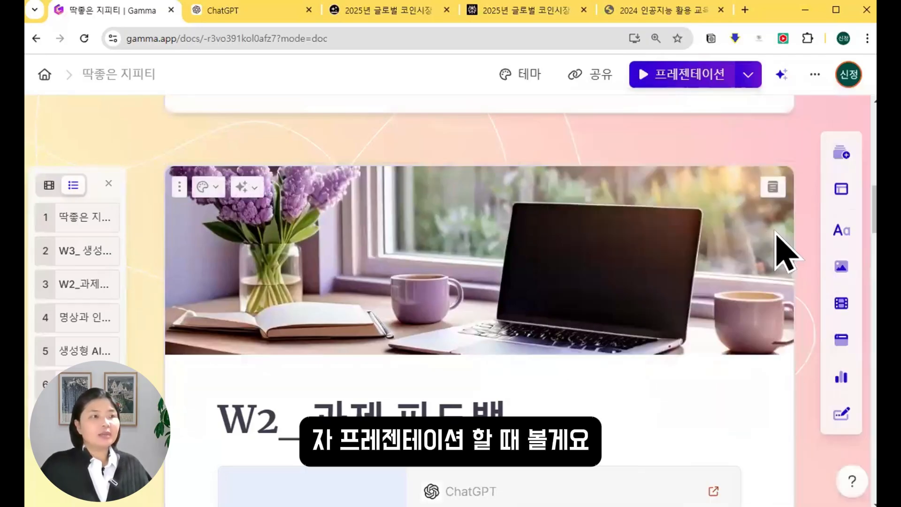
# Present in 발표자 보기, jump to slide 4 명상과 인공지능, then exit to editing.
pyautogui.click(706, 82)
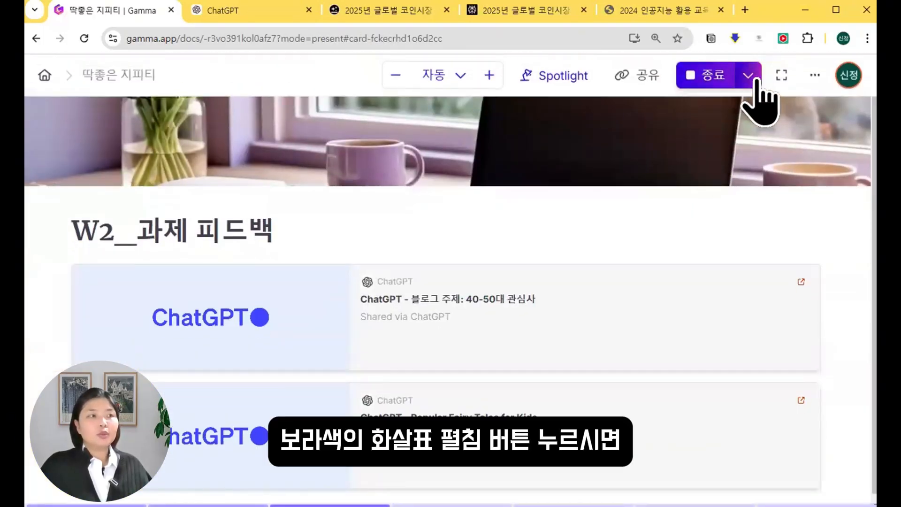
pyautogui.click(754, 78)
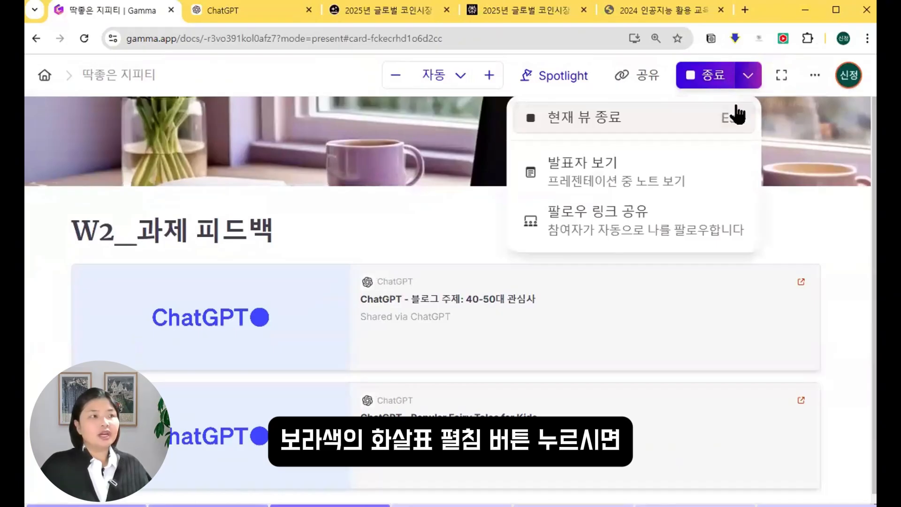
pyautogui.click(698, 190)
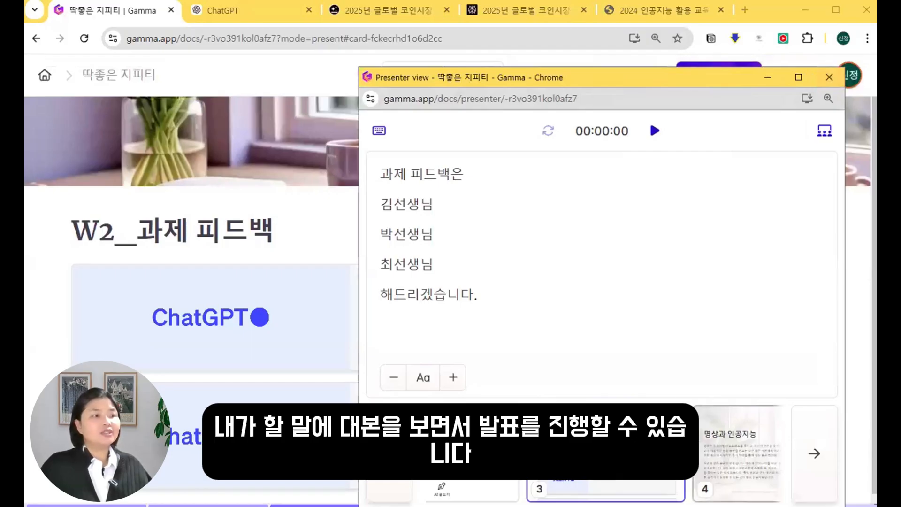
pyautogui.click(745, 472)
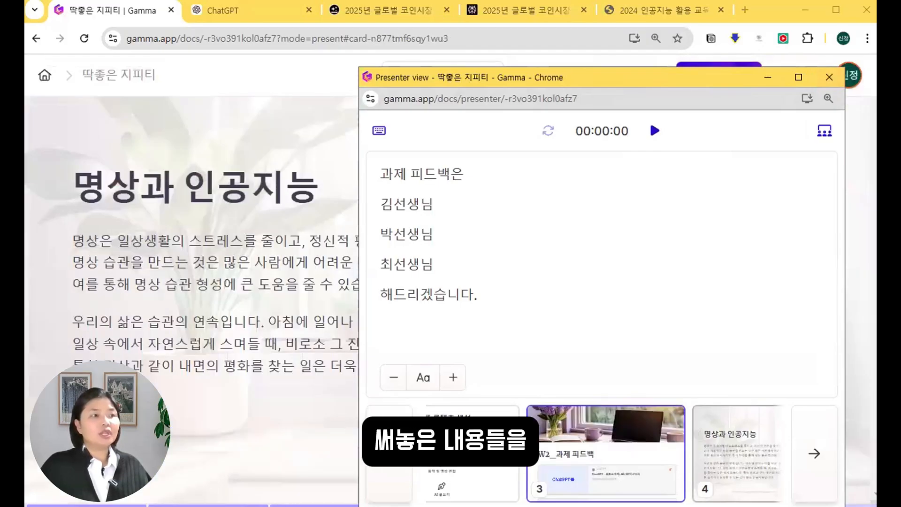
pyautogui.press('Escape')
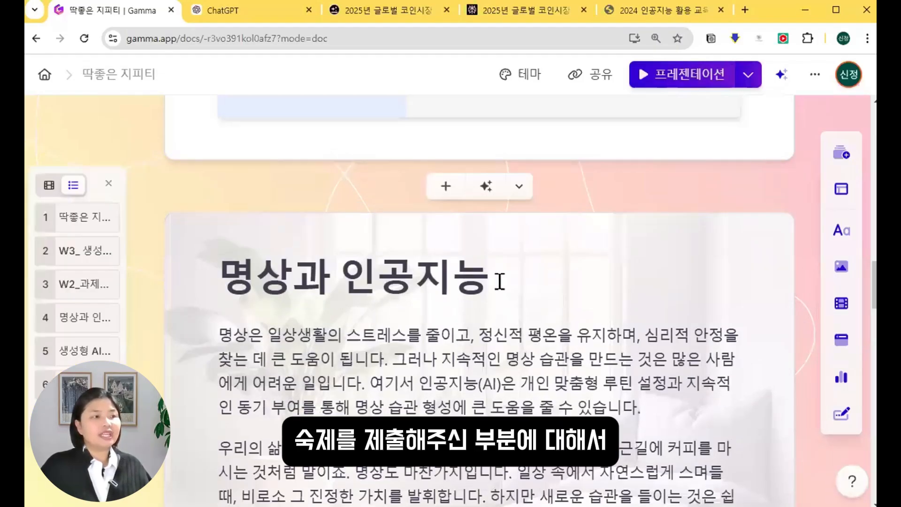
# Merge the 명상과 인공지능 card into the W2_과제 피드백 card using its ⋮ actions menu.
pyautogui.scroll(3, 524, 261)
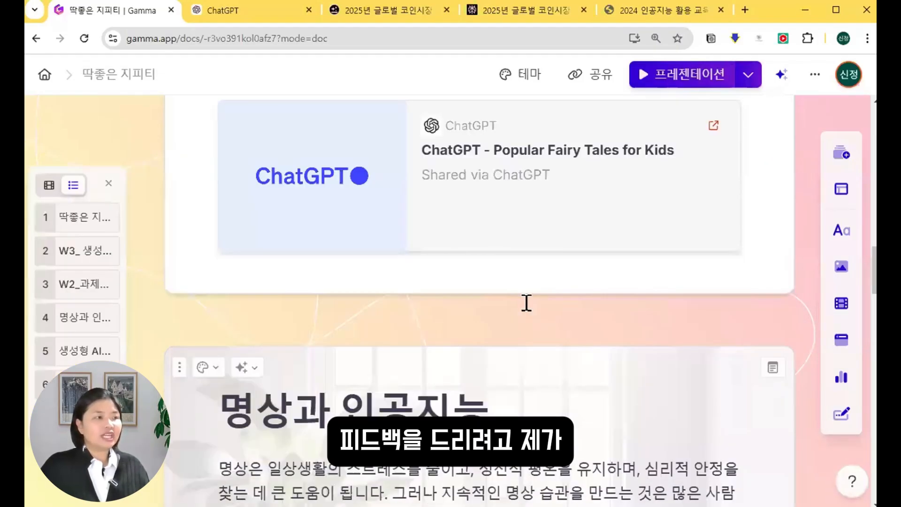
pyautogui.scroll(-3, 543, 315)
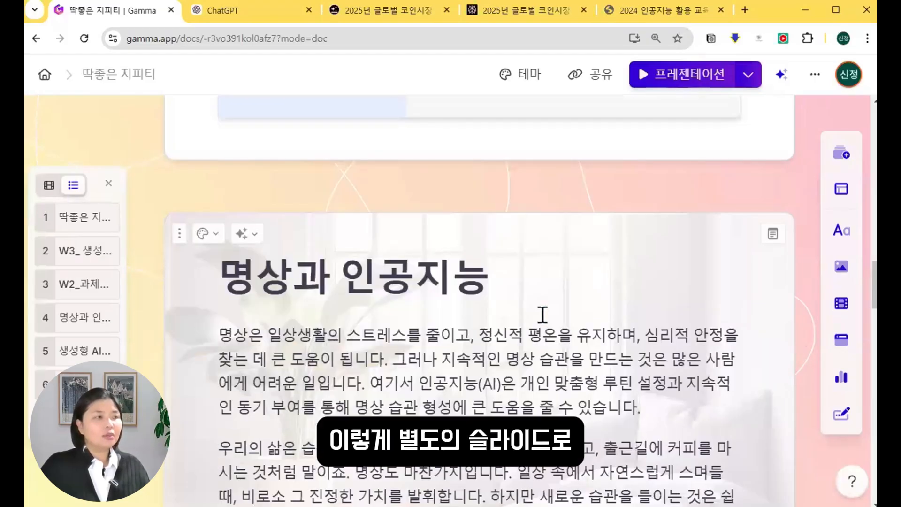
pyautogui.scroll(10, 544, 315)
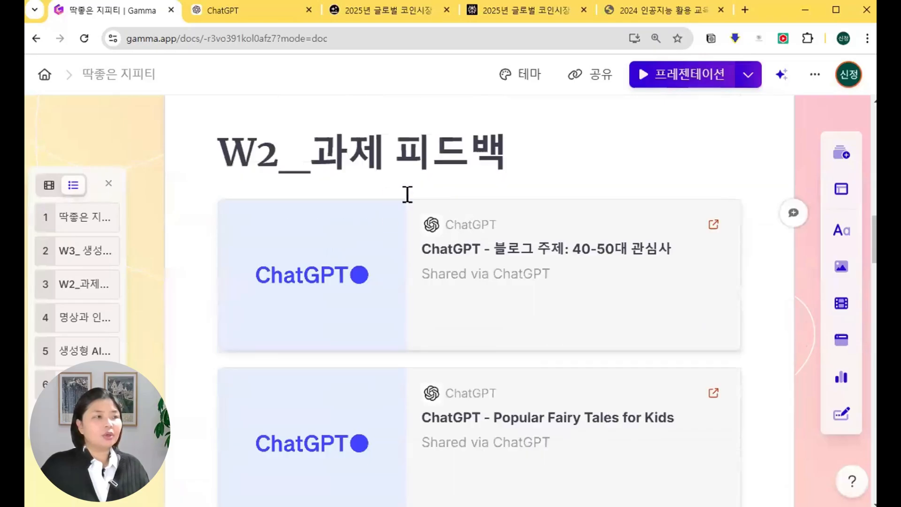
pyautogui.scroll(-9, 473, 258)
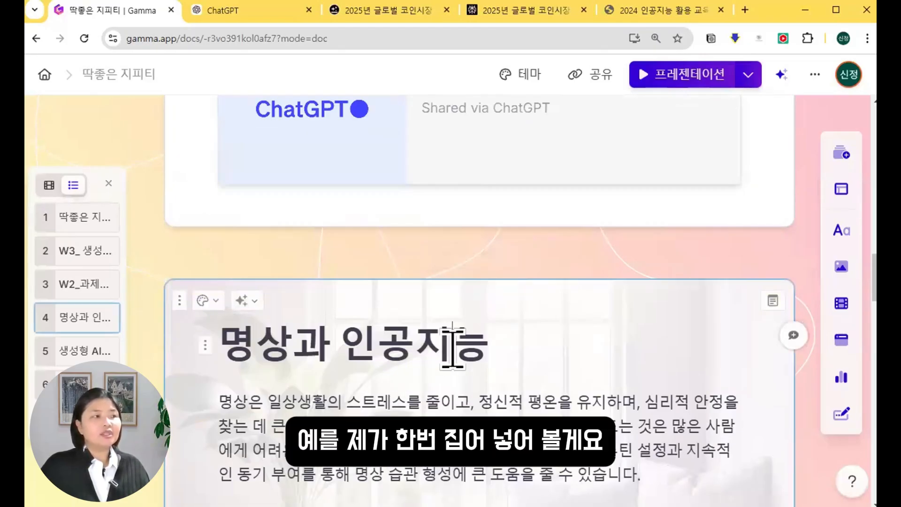
pyautogui.click(179, 301)
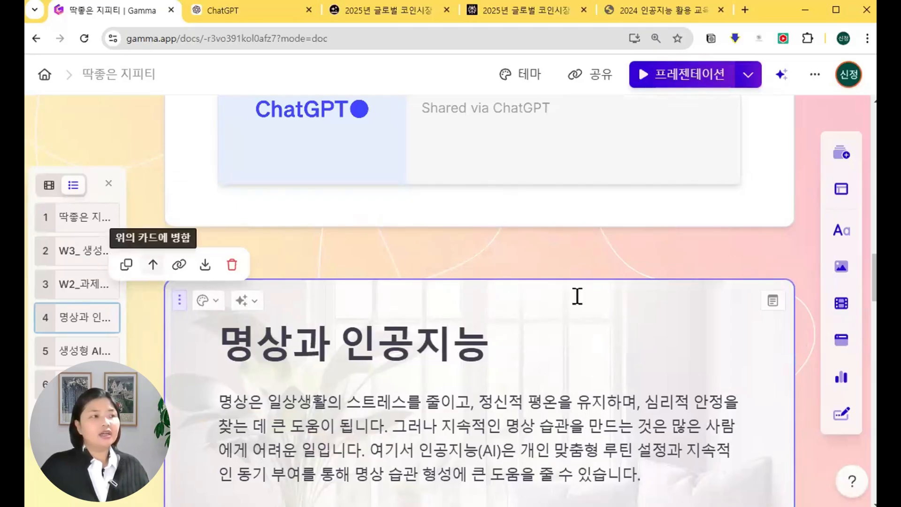
pyautogui.scroll(6, 585, 297)
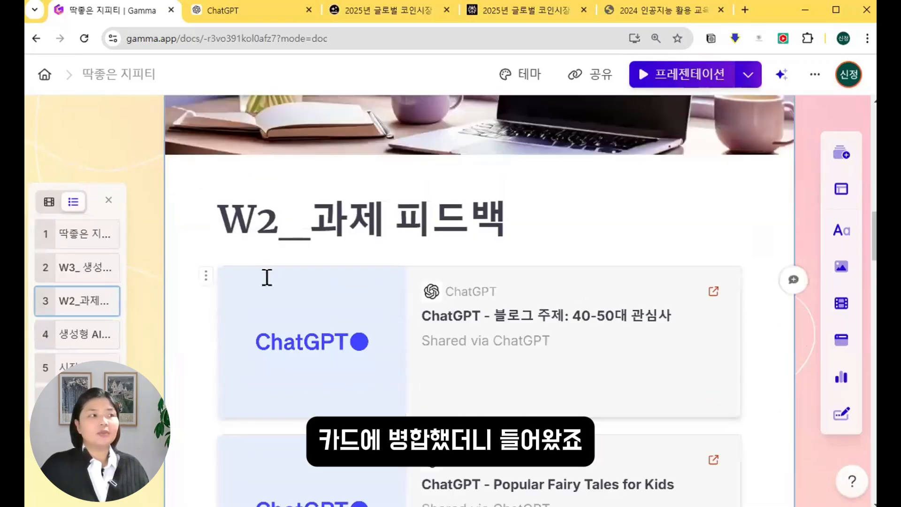
pyautogui.scroll(-7, 626, 211)
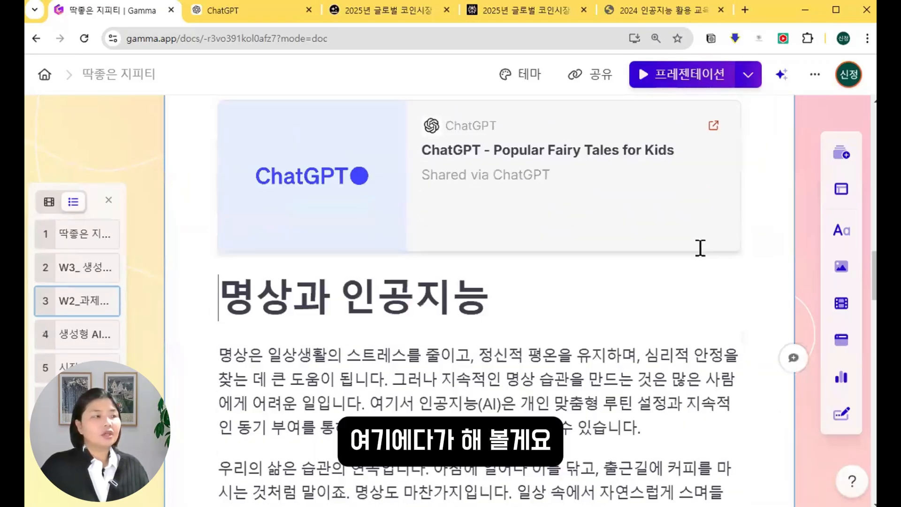
pyautogui.scroll(-4, 700, 248)
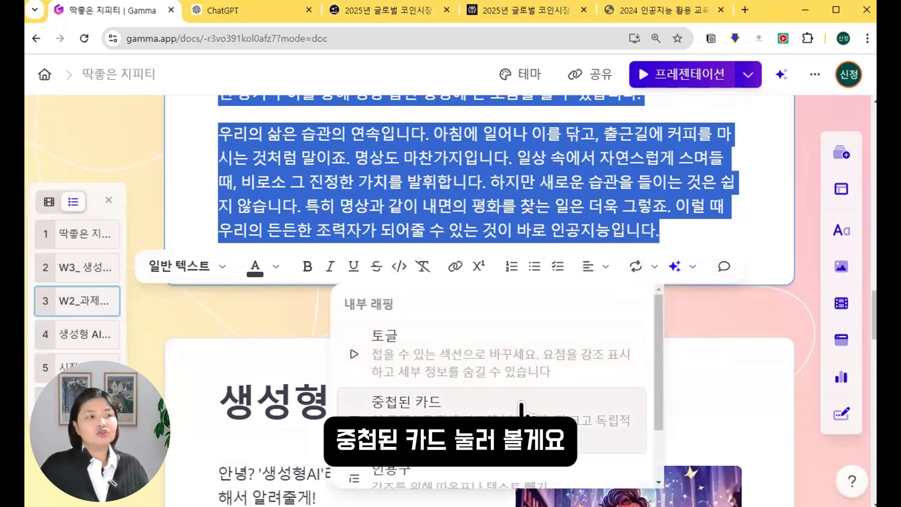
# Wrap the 명상과 인공지능 paragraphs into a 중첩된 카드 and collapse it to a preview.
pyautogui.scroll(-1, 522, 399)
pyautogui.click(517, 355)
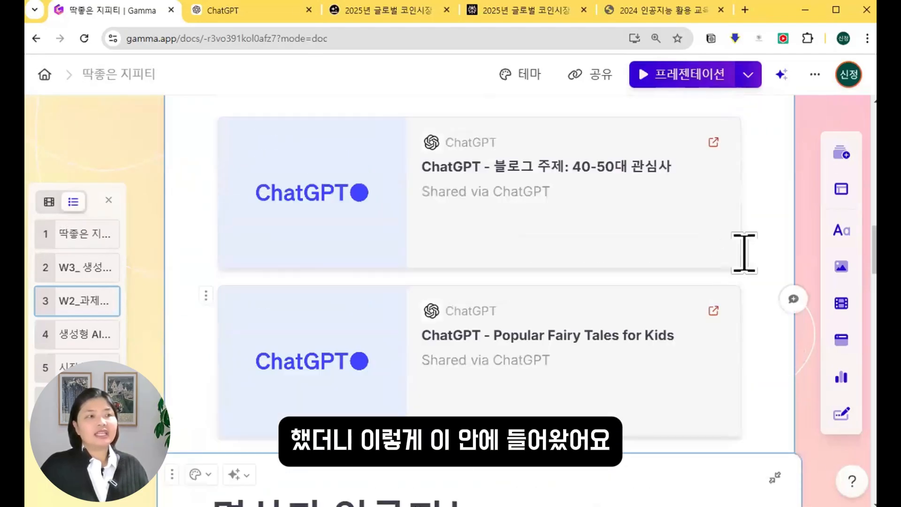
pyautogui.click(773, 217)
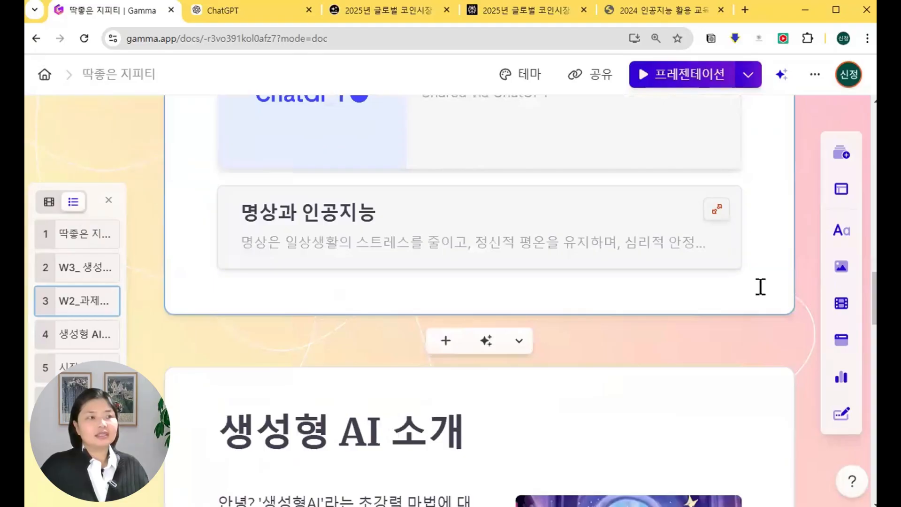
pyautogui.scroll(8, 760, 286)
pyautogui.scroll(-7, 735, 266)
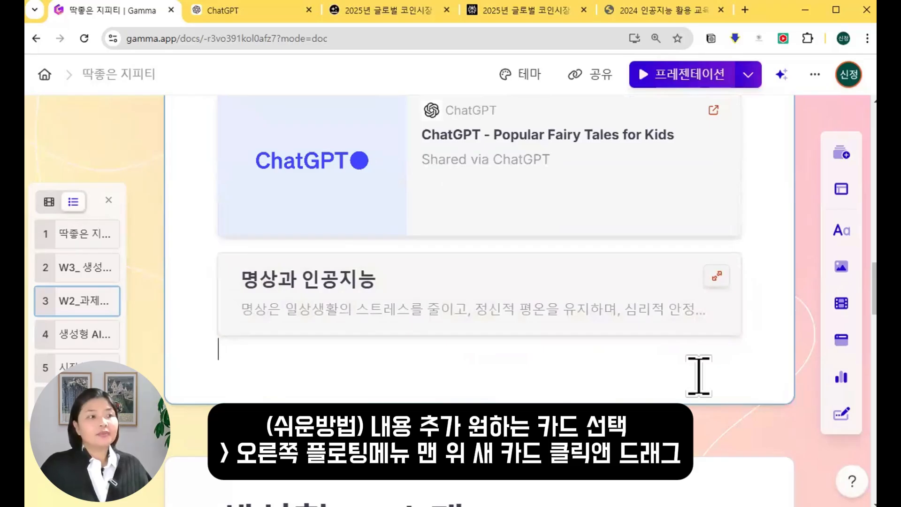
pyautogui.scroll(1, 752, 389)
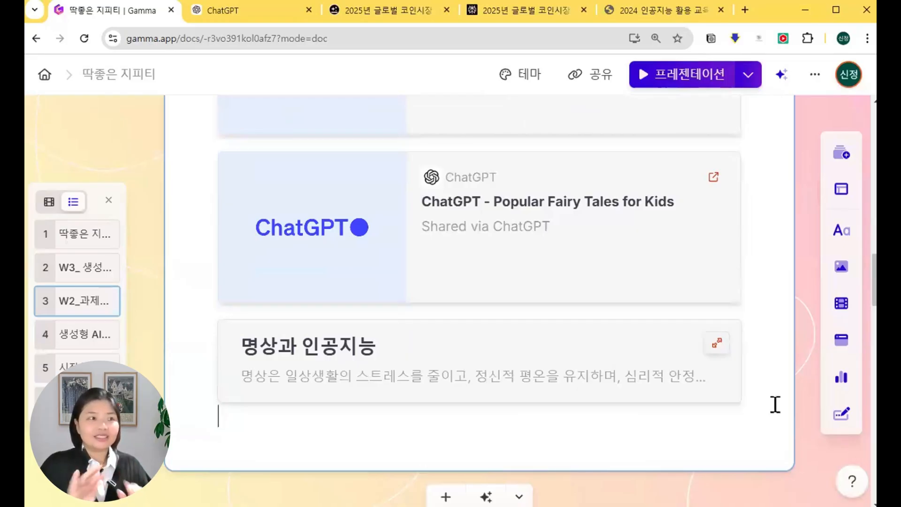
pyautogui.scroll(4, 459, 235)
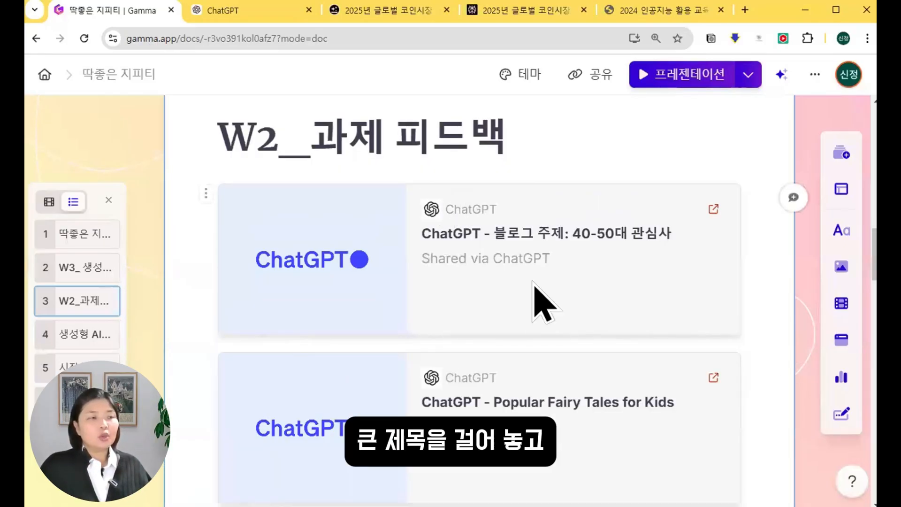
pyautogui.scroll(-6, 654, 281)
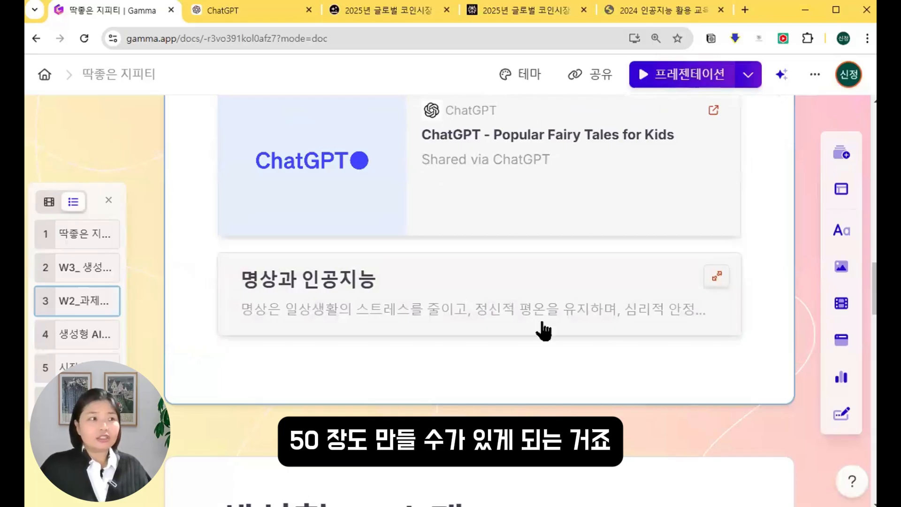
pyautogui.click(641, 360)
pyautogui.scroll(-4, 667, 361)
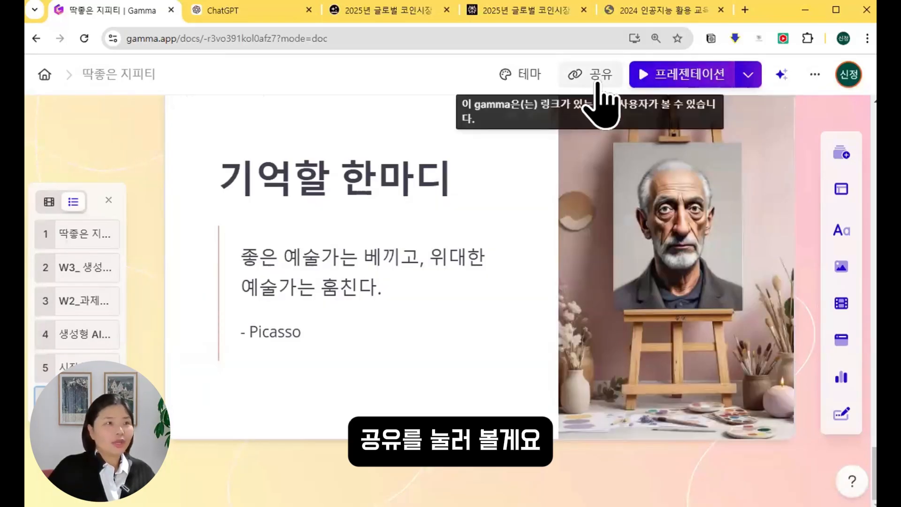
pyautogui.click(597, 80)
pyautogui.click(337, 208)
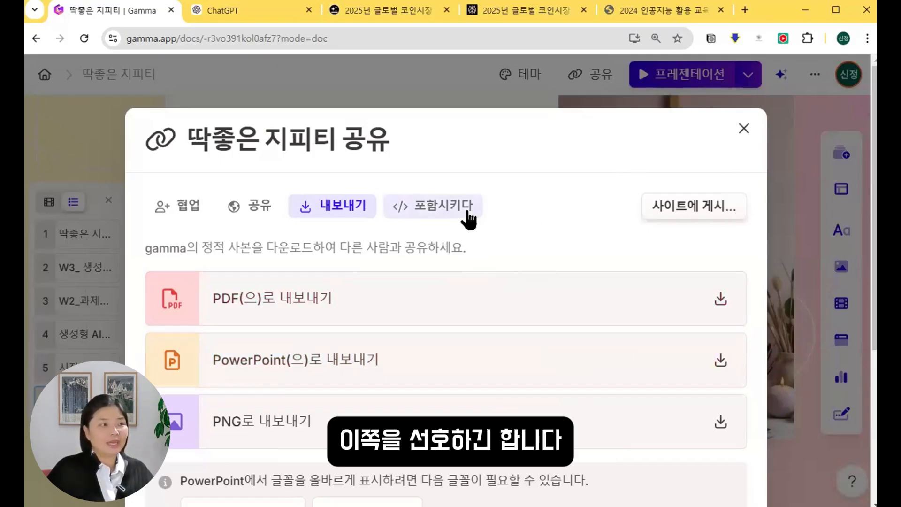
pyautogui.press('Escape')
pyautogui.scroll(-2, 610, 369)
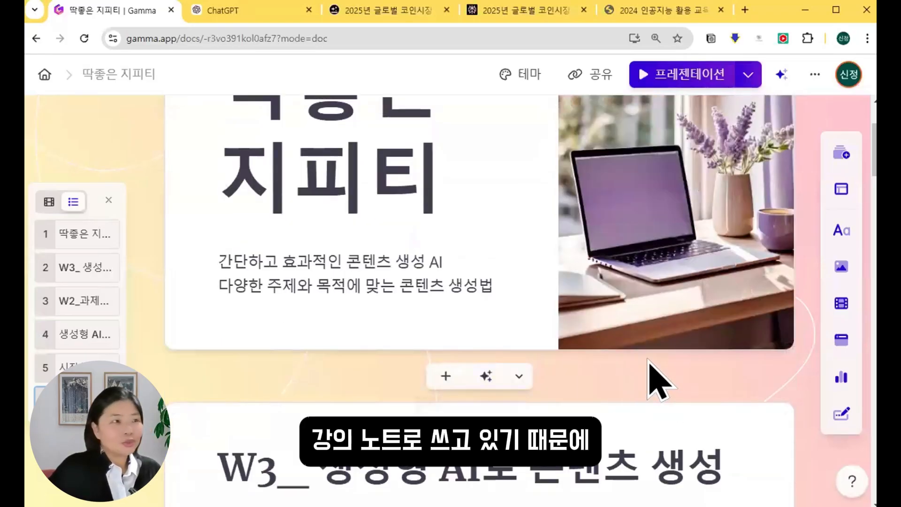
pyautogui.scroll(4, 640, 379)
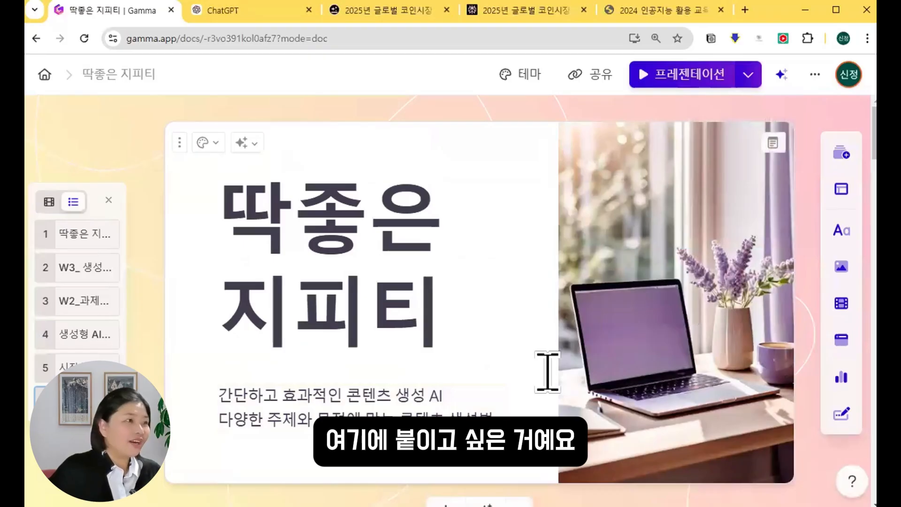
# Drag a YouTube 동영상 block from 비디오 및 미디어 to just below the title card.
pyautogui.scroll(-8, 536, 378)
pyautogui.moveTo(841, 266)
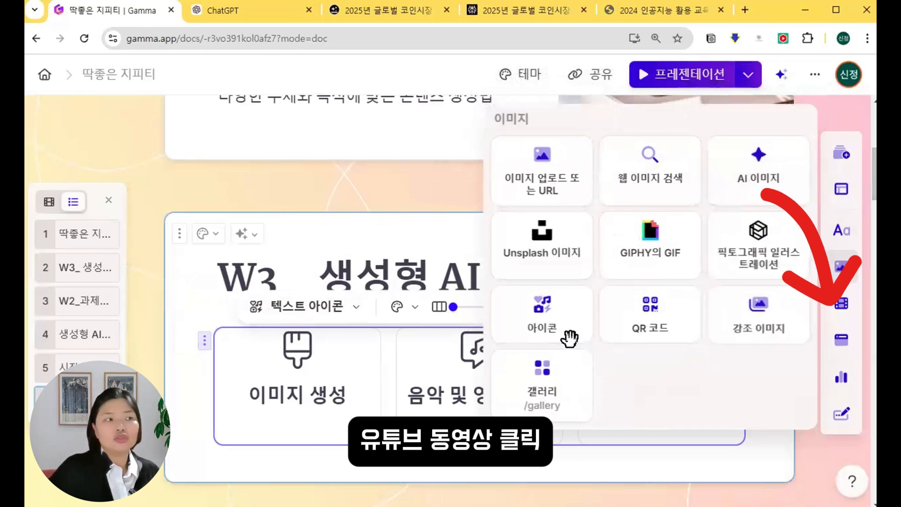
pyautogui.moveTo(570, 338); pyautogui.dragTo(443, 181)
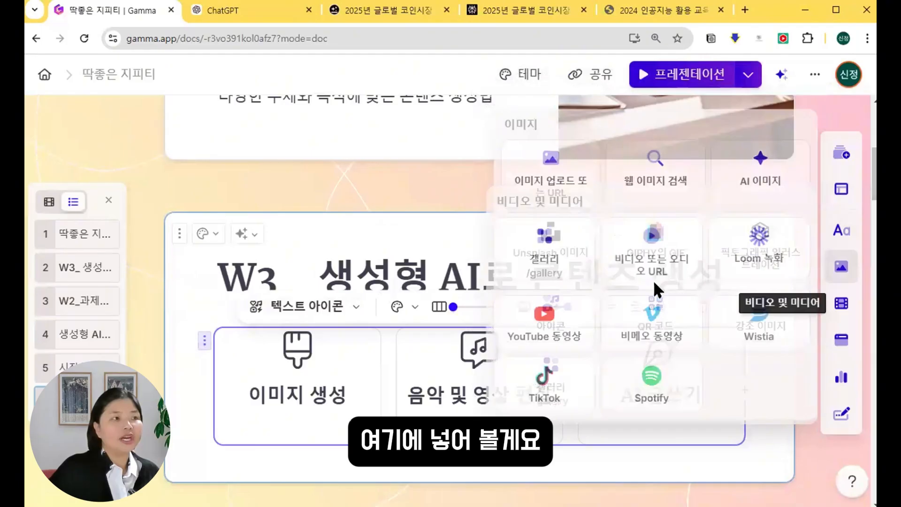
pyautogui.moveTo(545, 324); pyautogui.dragTo(418, 172)
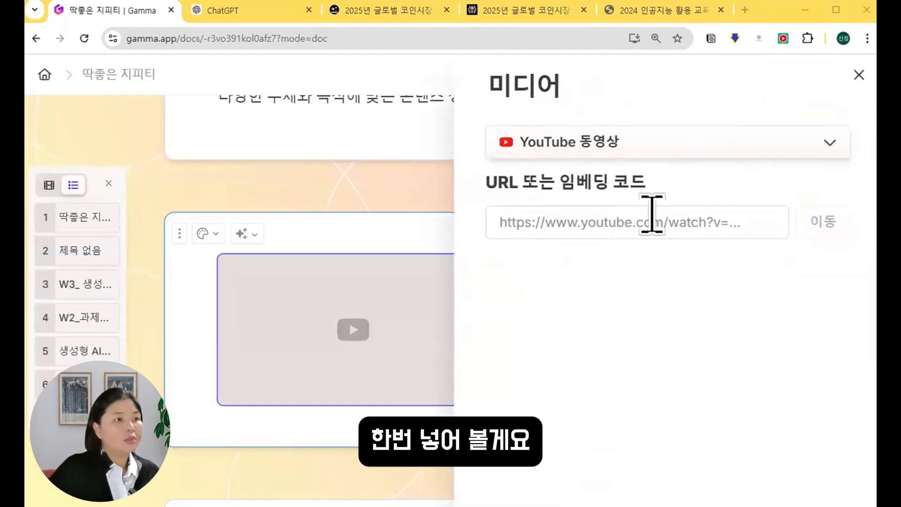
# Paste the link and embed the video '딱좋지 3주 본강의 240621'.
pyautogui.click(669, 224)
pyautogui.write('https://youtu.be/maGLfC0ZJRc?si=6bKPRZ3ZC1uFbQfT')
pyautogui.click(817, 216)
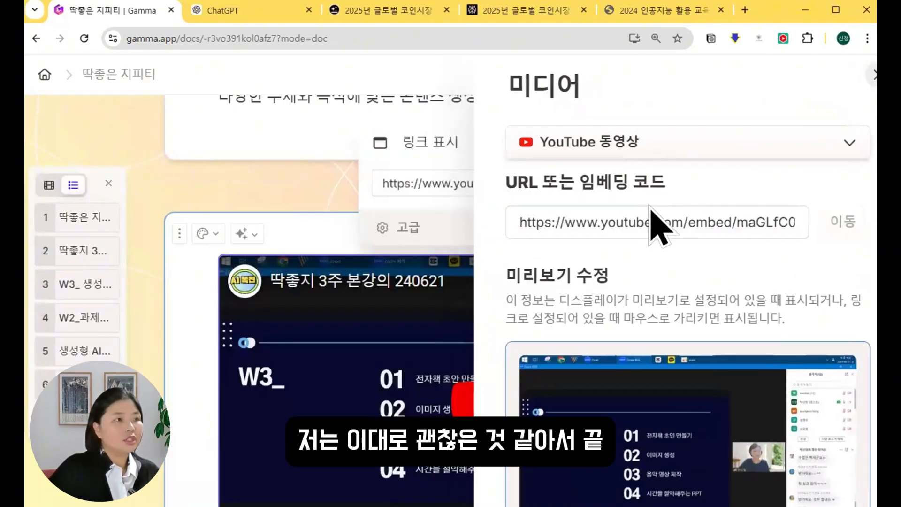
pyautogui.click(860, 75)
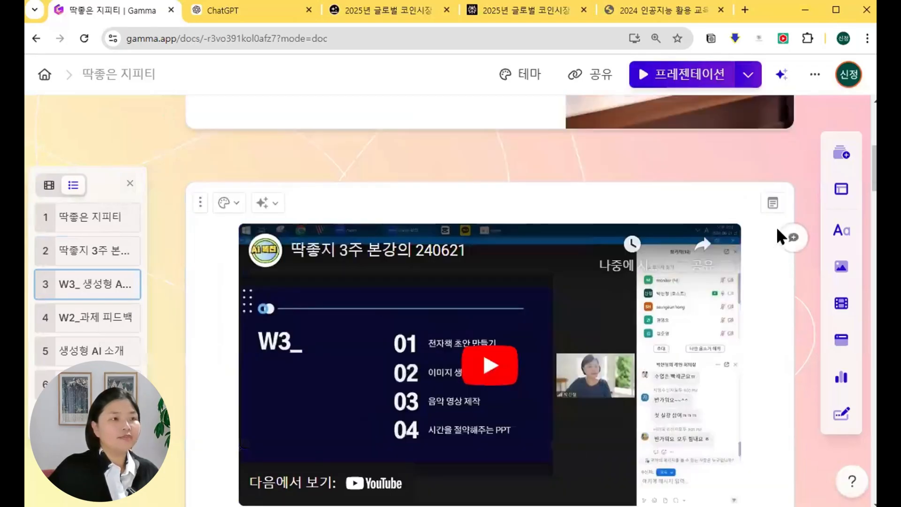
pyautogui.scroll(2, 797, 241)
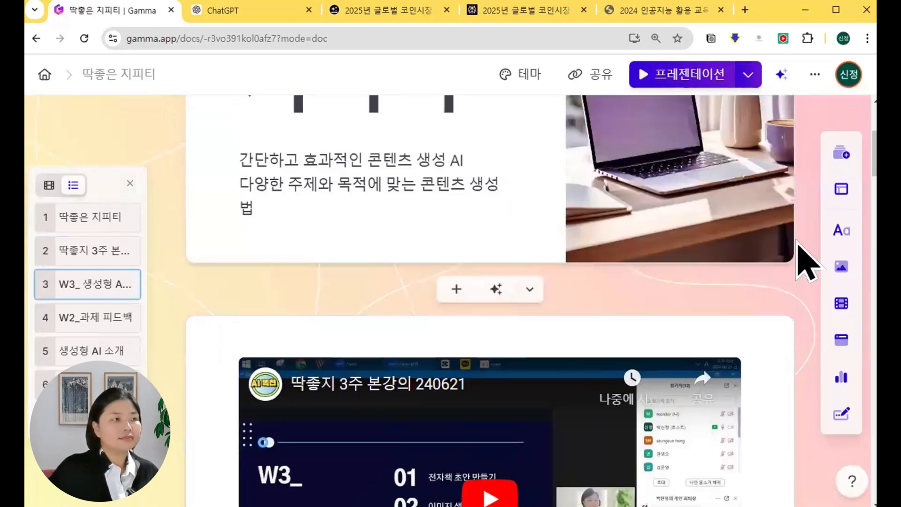
pyautogui.scroll(4, 806, 260)
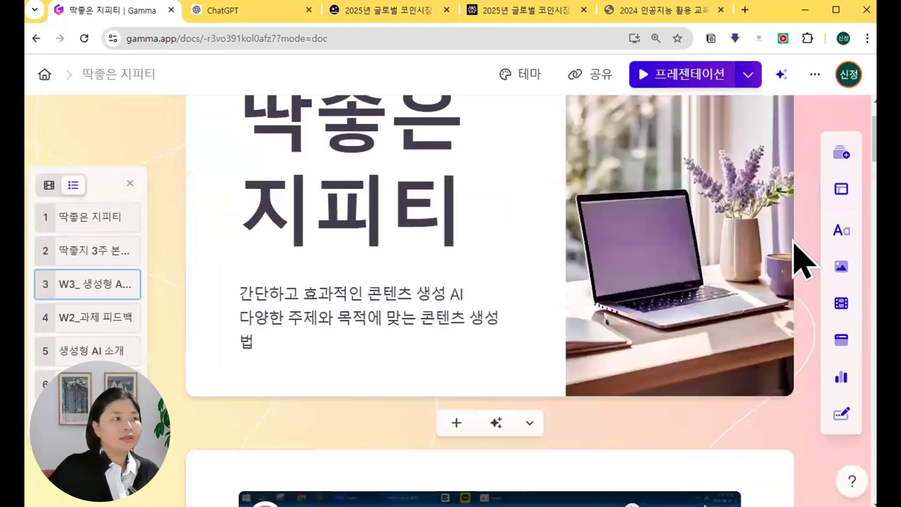
pyautogui.scroll(-15, 775, 277)
pyautogui.scroll(6, 732, 252)
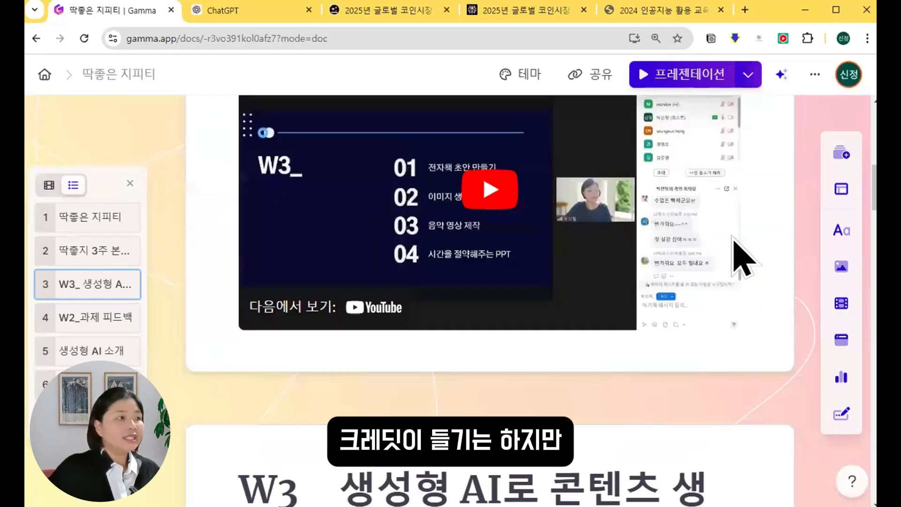
pyautogui.scroll(3, 732, 236)
pyautogui.scroll(4, 194, 220)
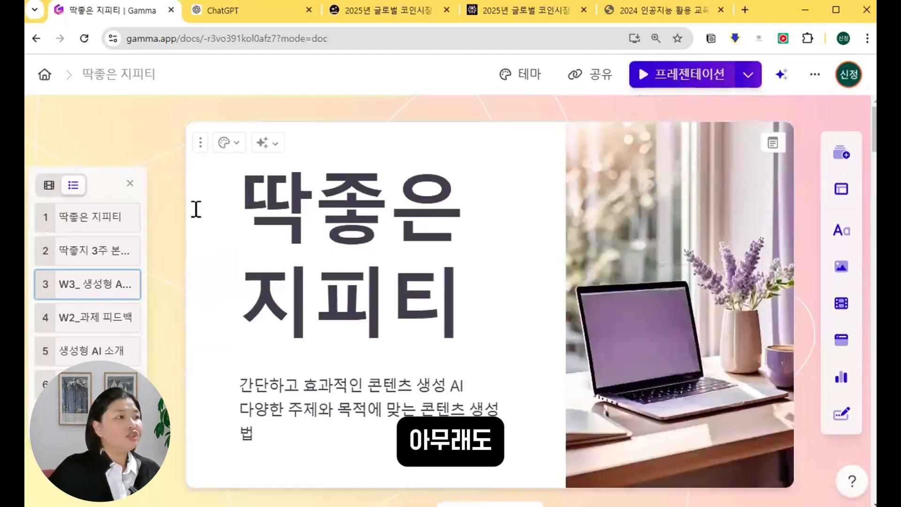
# Inspect the title card's AI editing options and dismiss them without changes.
pyautogui.click(272, 155)
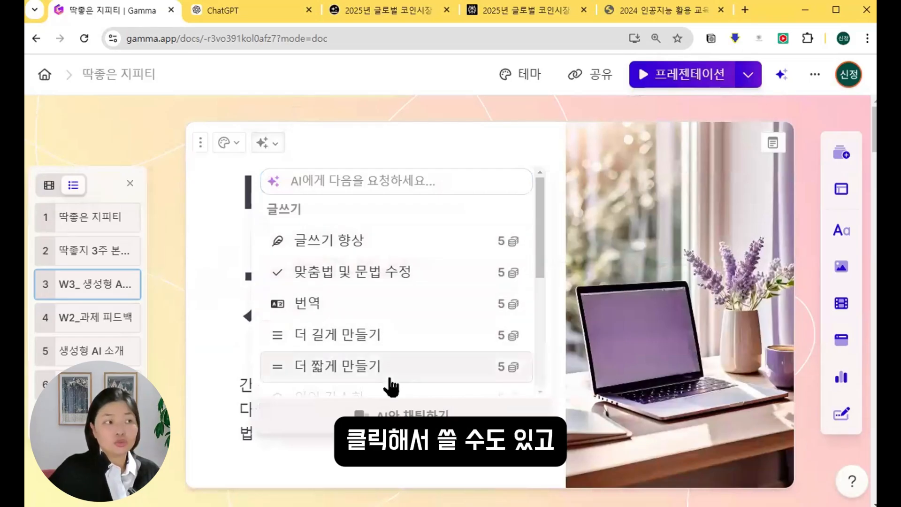
pyautogui.click(385, 180)
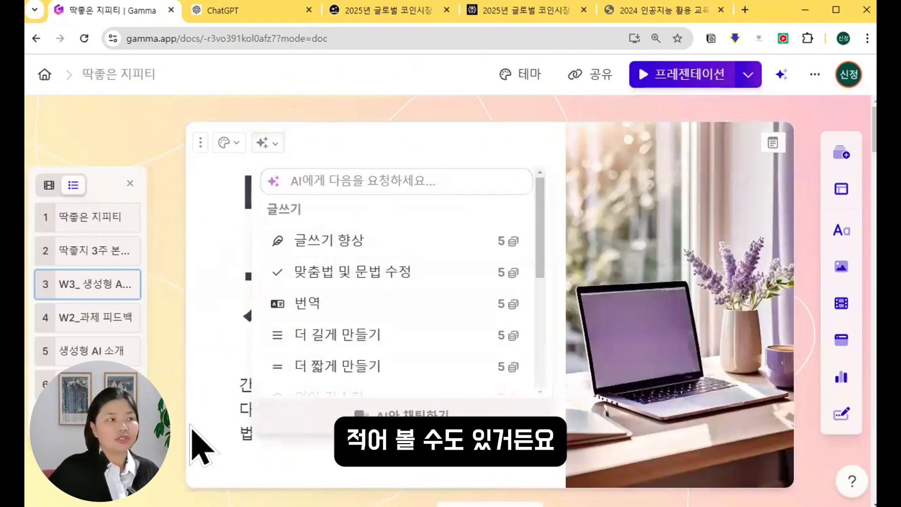
pyautogui.click(535, 326)
pyautogui.scroll(-10, 538, 331)
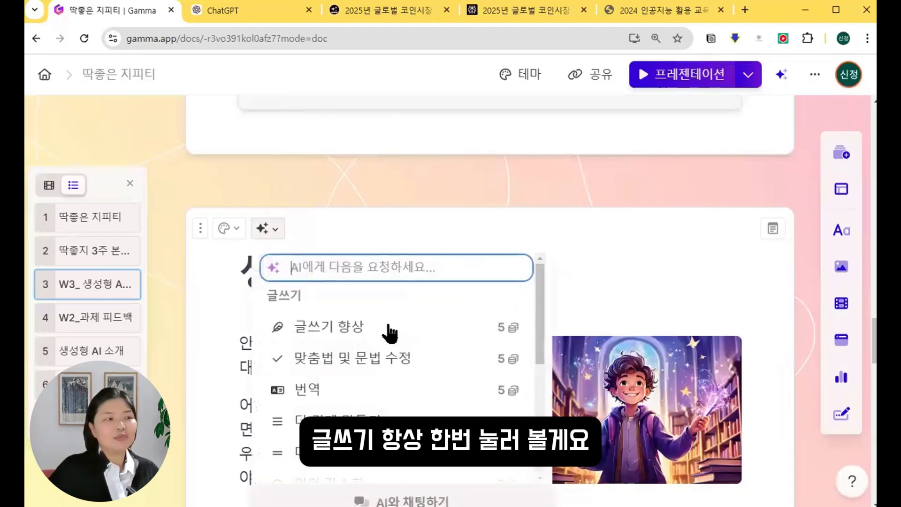
# Apply 글쓰기 향상 to the 생성형 AI 소개 card for a more formal tone.
pyautogui.click(390, 332)
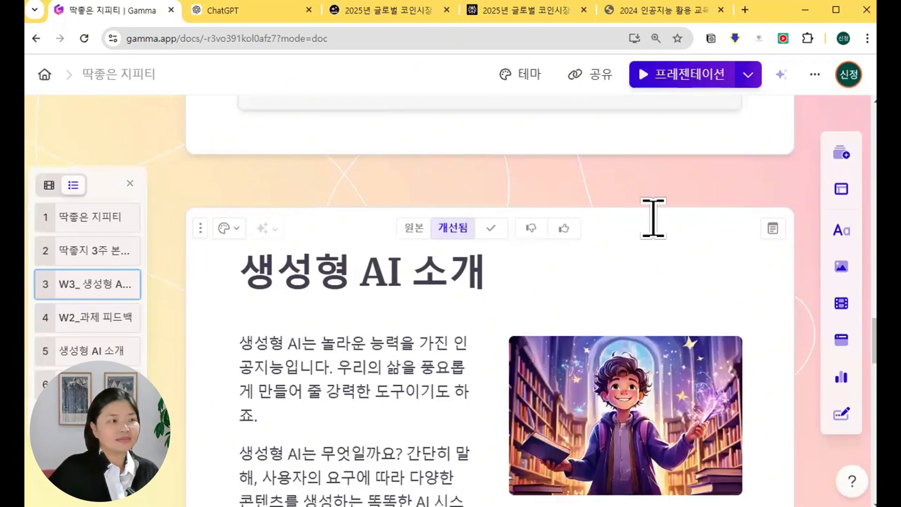
pyautogui.scroll(-7, 654, 219)
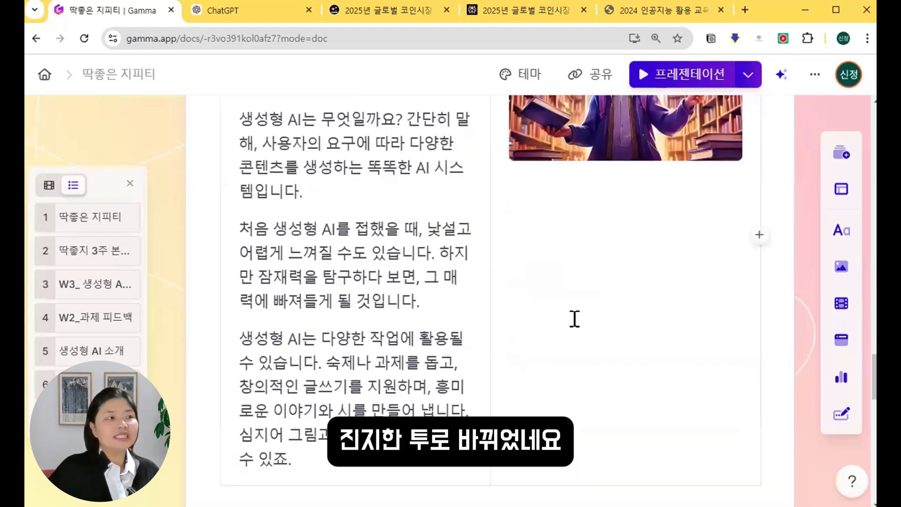
pyautogui.scroll(3, 574, 319)
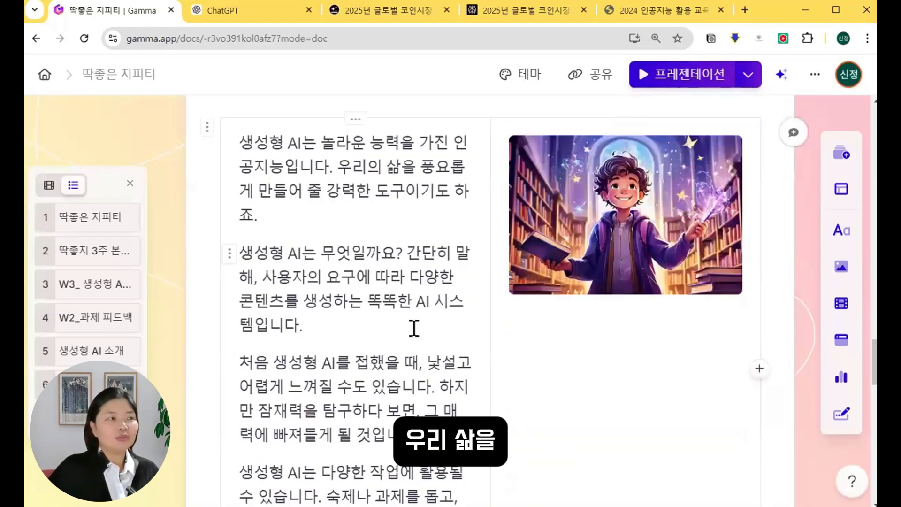
pyautogui.scroll(-3, 453, 312)
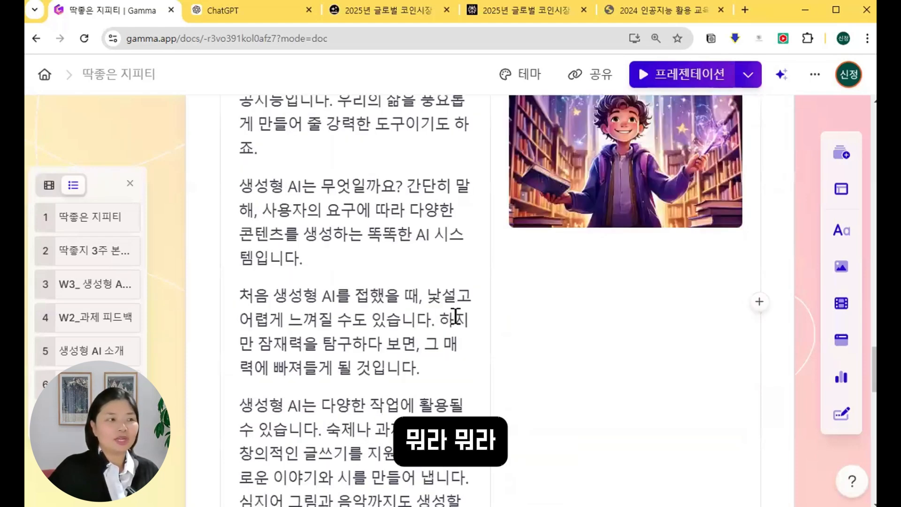
pyautogui.scroll(6, 455, 315)
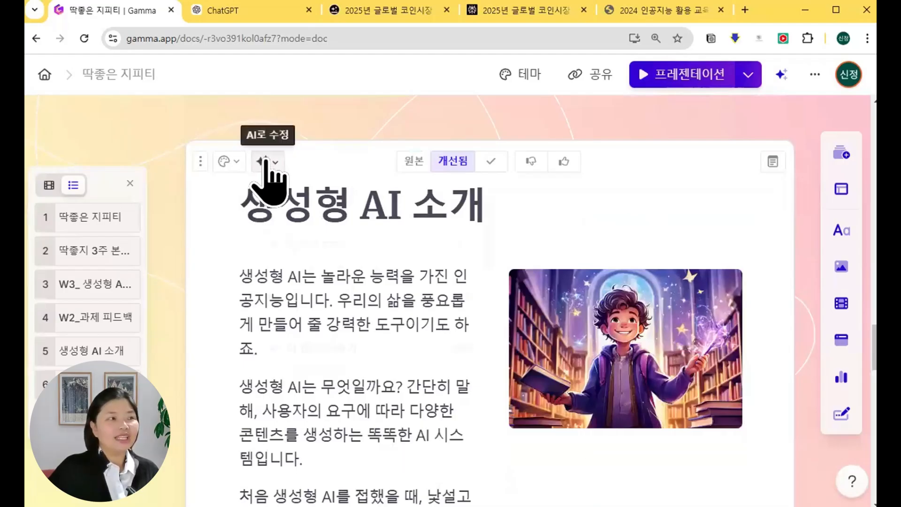
# Apply 시각적 효과를 높이기 to turn the 생성형 AI 소개 text into image-topped columns.
pyautogui.click(264, 162)
pyautogui.scroll(-4, 430, 279)
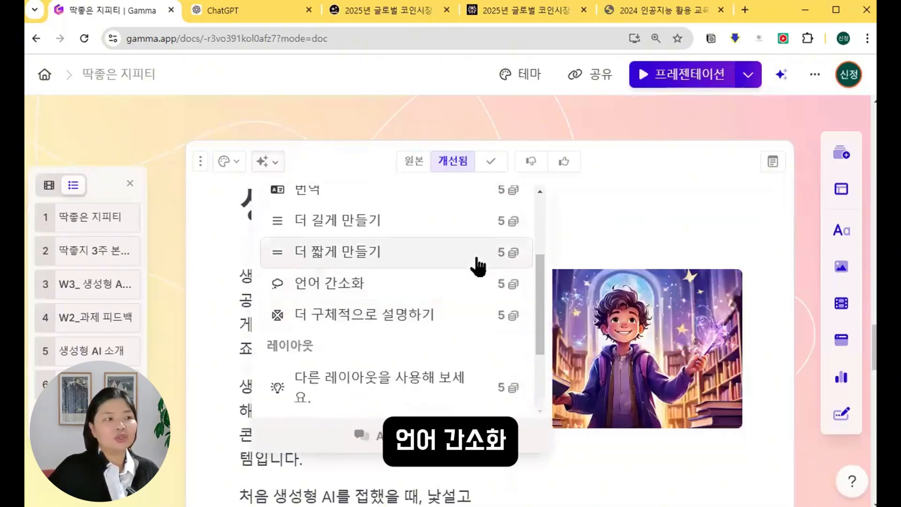
pyautogui.scroll(-3, 479, 266)
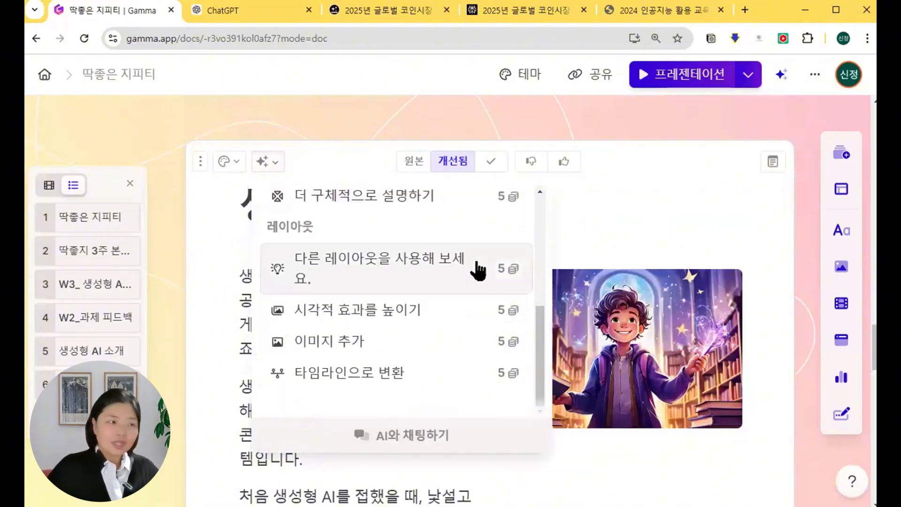
pyautogui.click(448, 310)
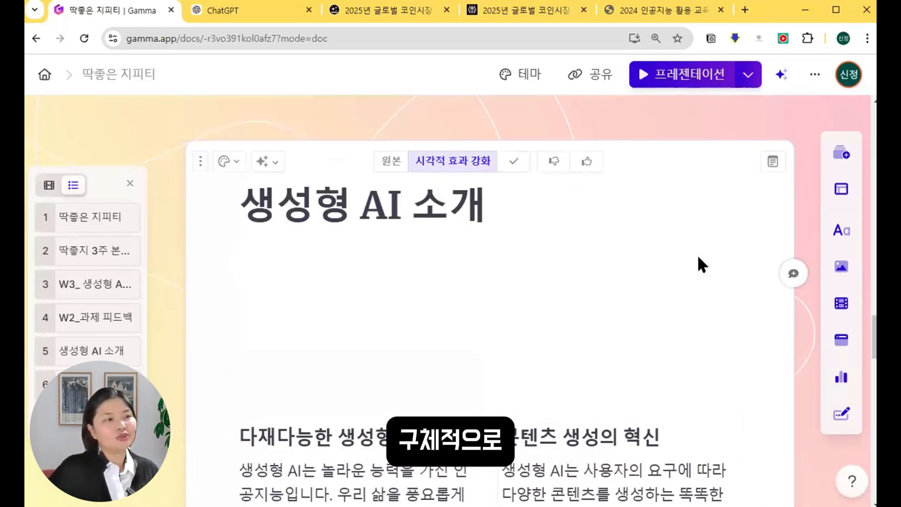
pyautogui.scroll(-6, 697, 256)
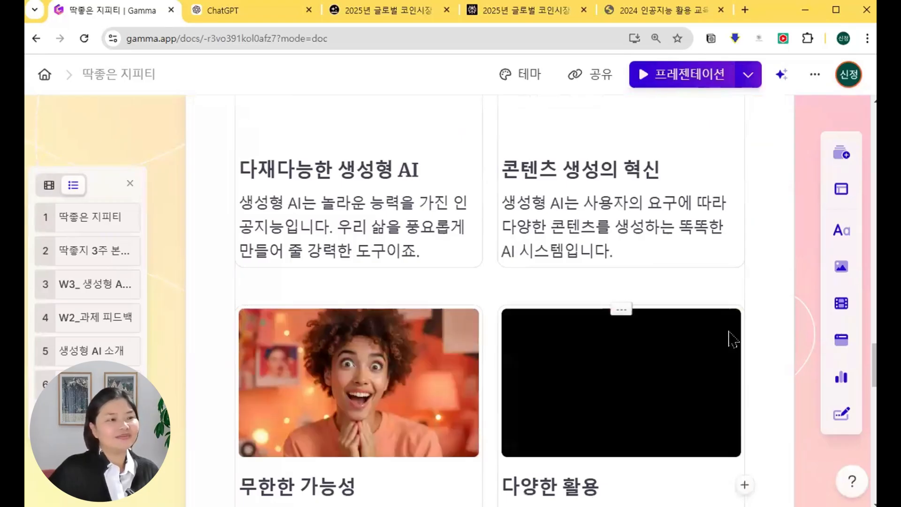
pyautogui.scroll(6, 469, 263)
pyautogui.click(263, 165)
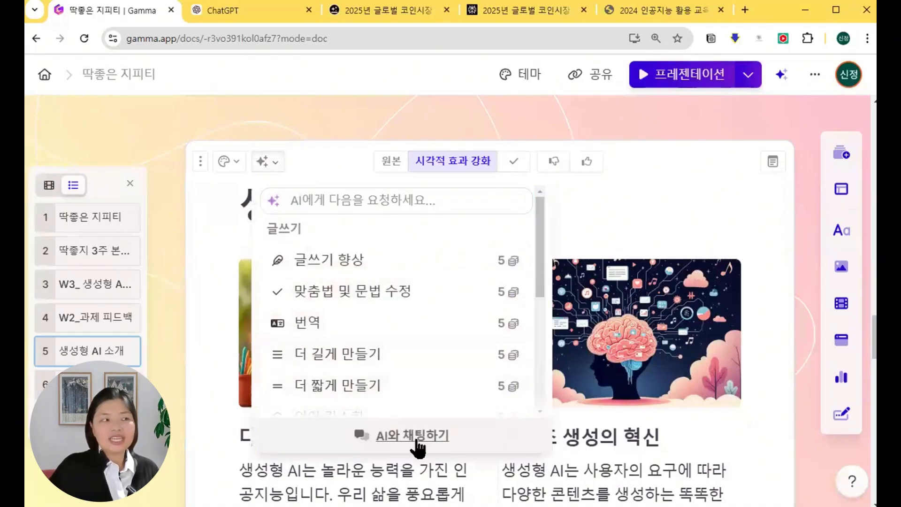
# Open and dismiss AI와 채팅하기, then go Home to the Gammas dashboard.
pyautogui.click(413, 436)
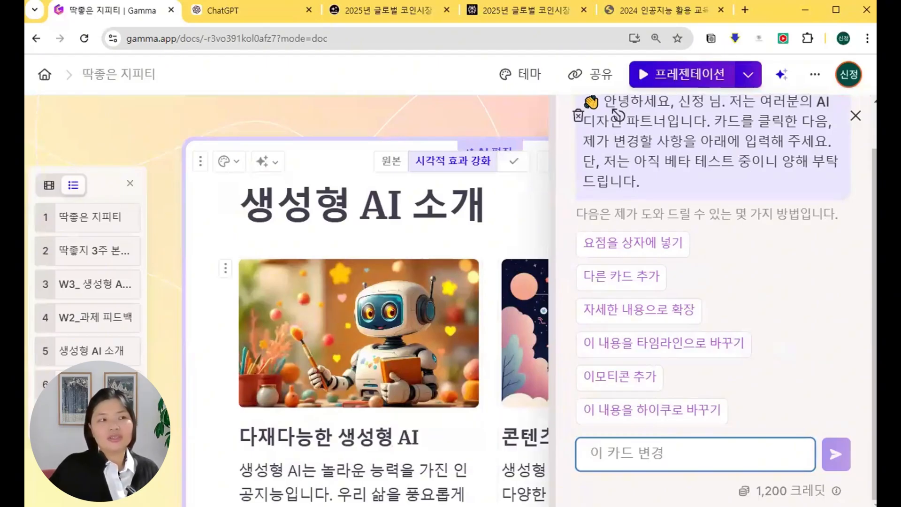
pyautogui.press('Escape')
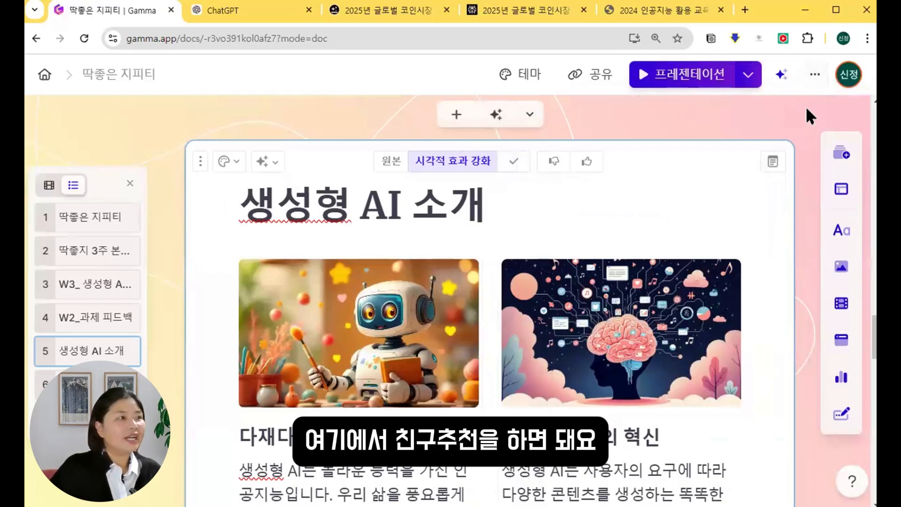
pyautogui.click(45, 75)
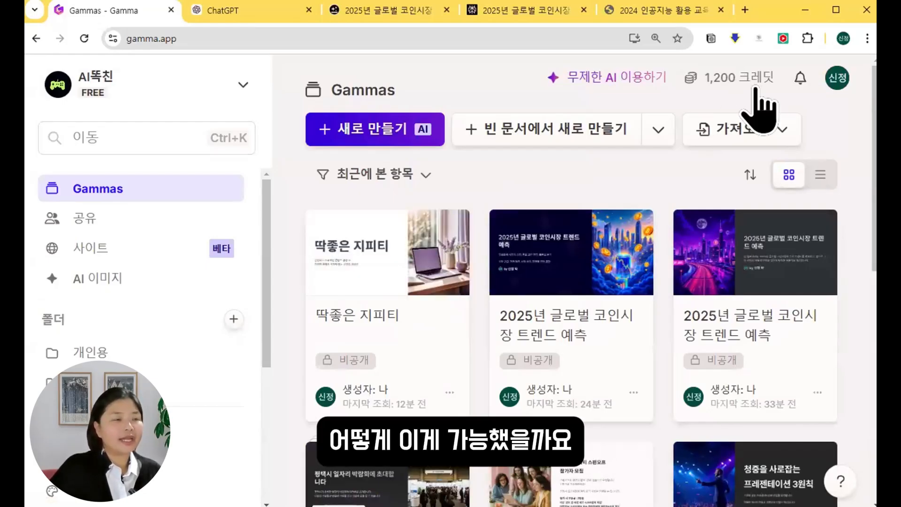
# Check the 1,200-credit balance, then view the Plus (US$8) and Pro (US$15) upgrade plans.
pyautogui.click(752, 82)
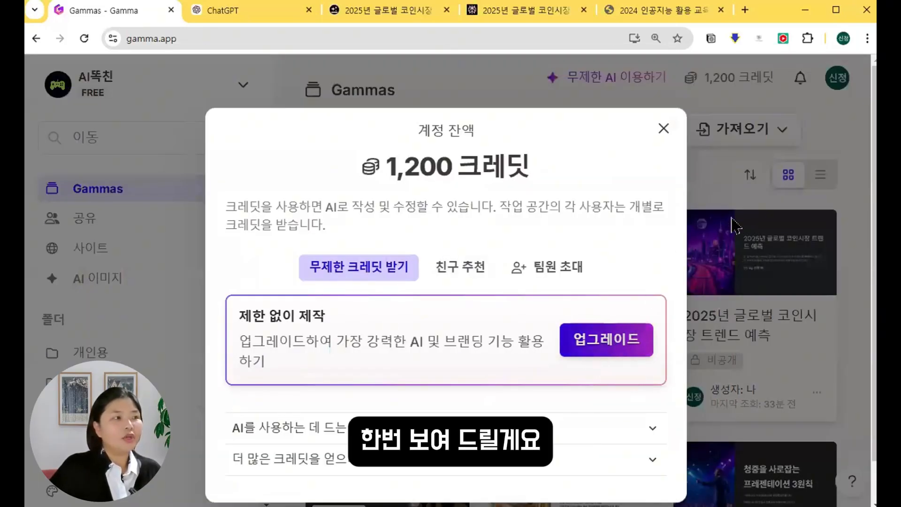
pyautogui.click(142, 289)
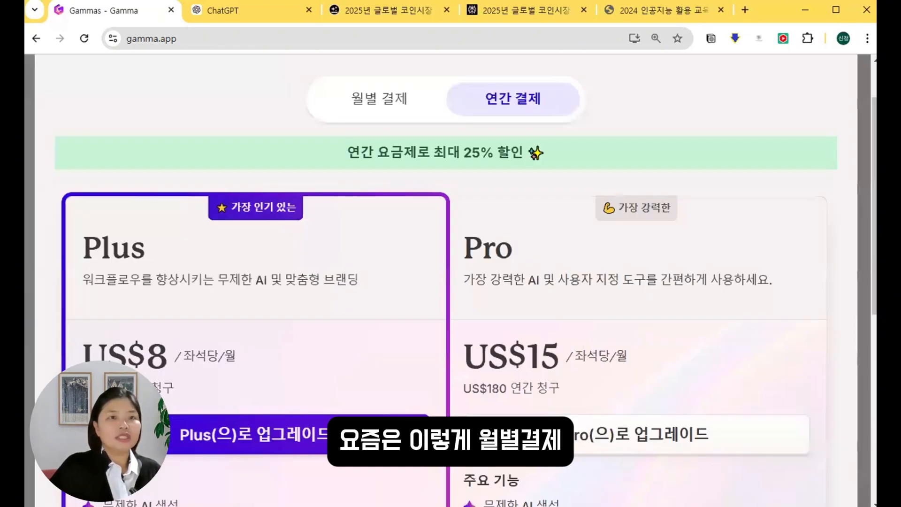
pyautogui.scroll(1, 509, 151)
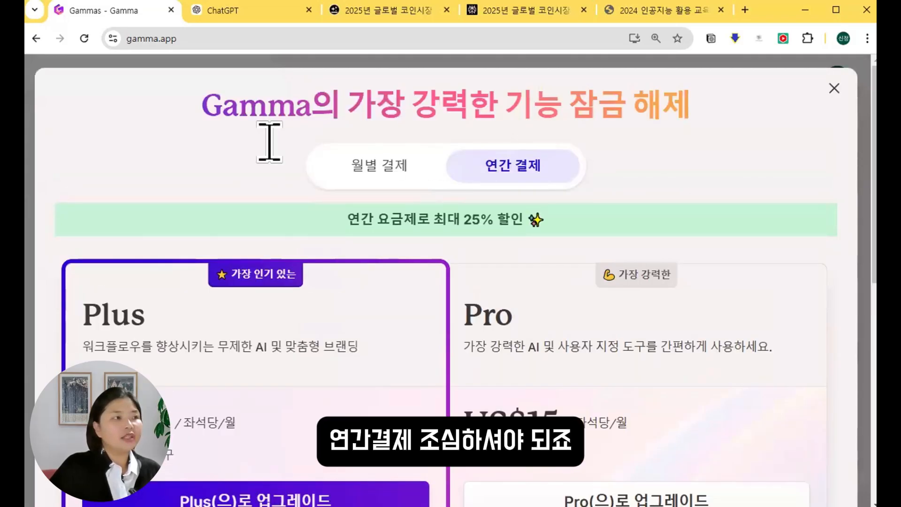
pyautogui.moveTo(648, 193); pyautogui.dragTo(628, 196)
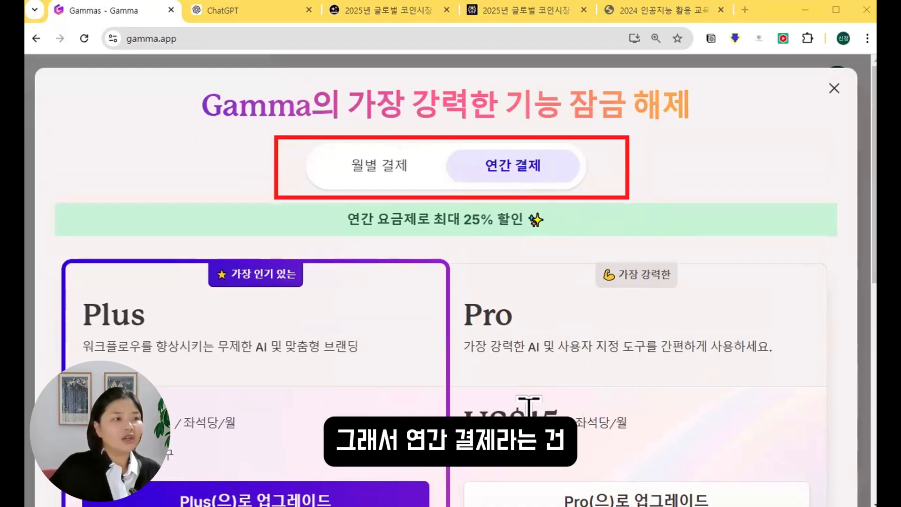
pyautogui.moveTo(451, 396)
pyautogui.mouseDown()
pyautogui.moveTo(594, 475)
pyautogui.moveTo(654, 477)
pyautogui.mouseUp()
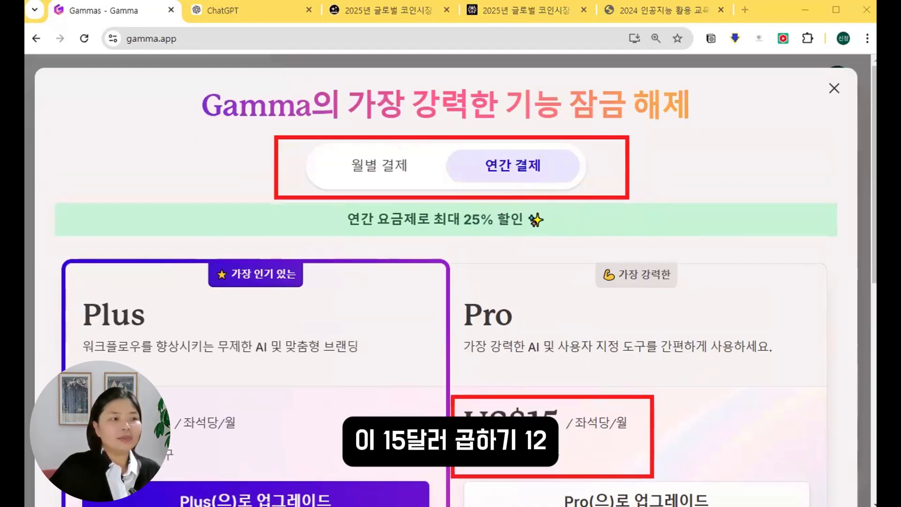
pyautogui.moveTo(479, 466); pyautogui.dragTo(509, 469)
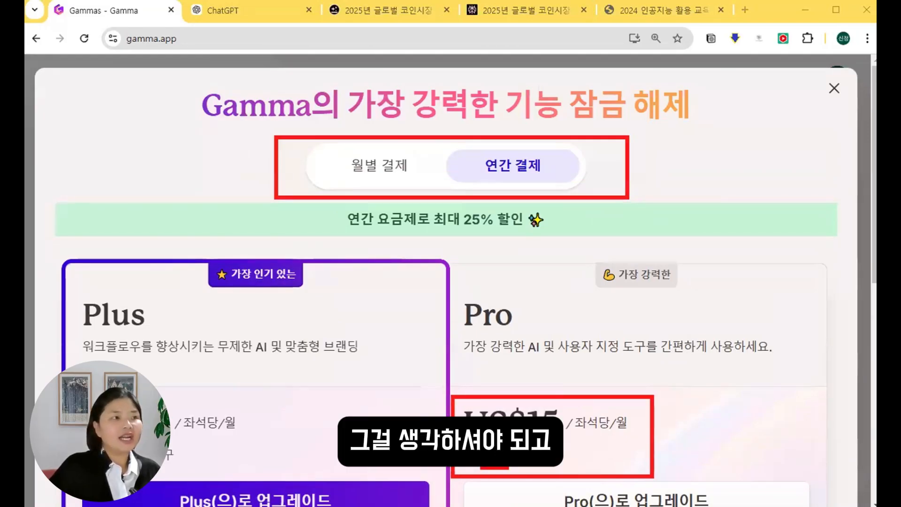
pyautogui.press('Escape')
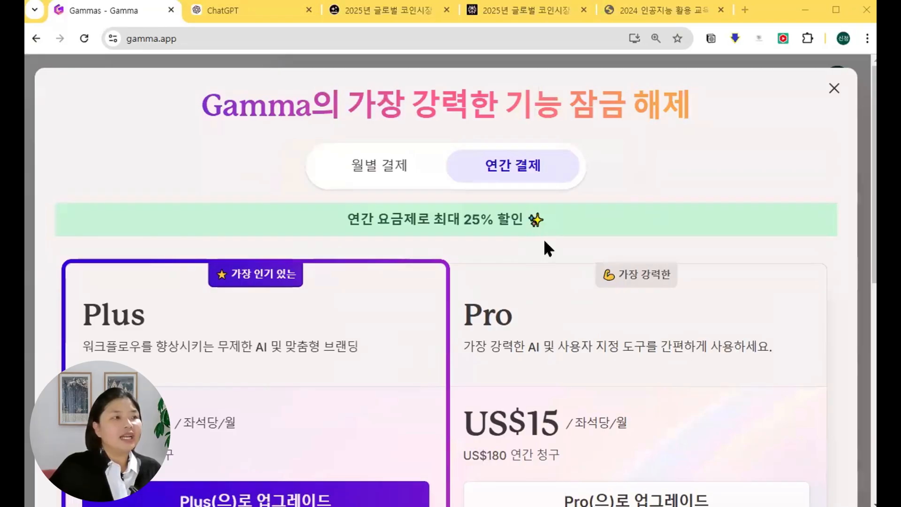
pyautogui.scroll(-3, 547, 247)
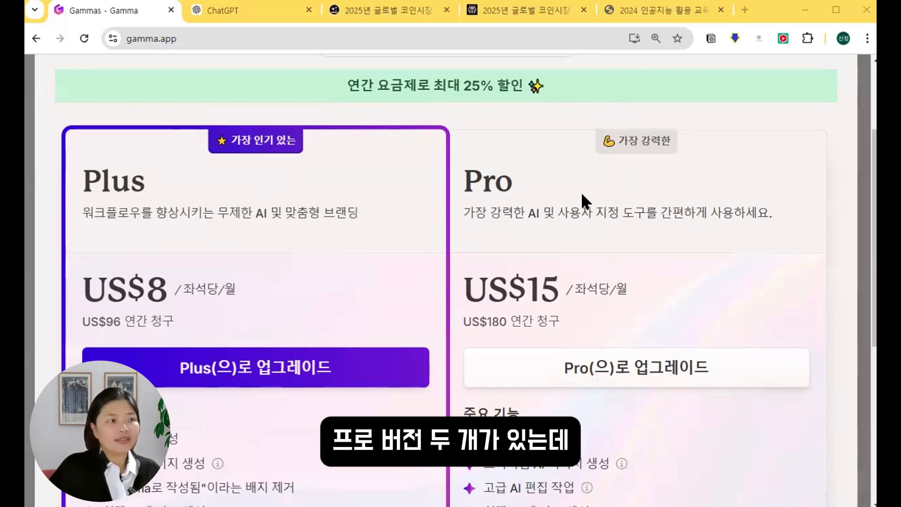
pyautogui.scroll(-3, 702, 203)
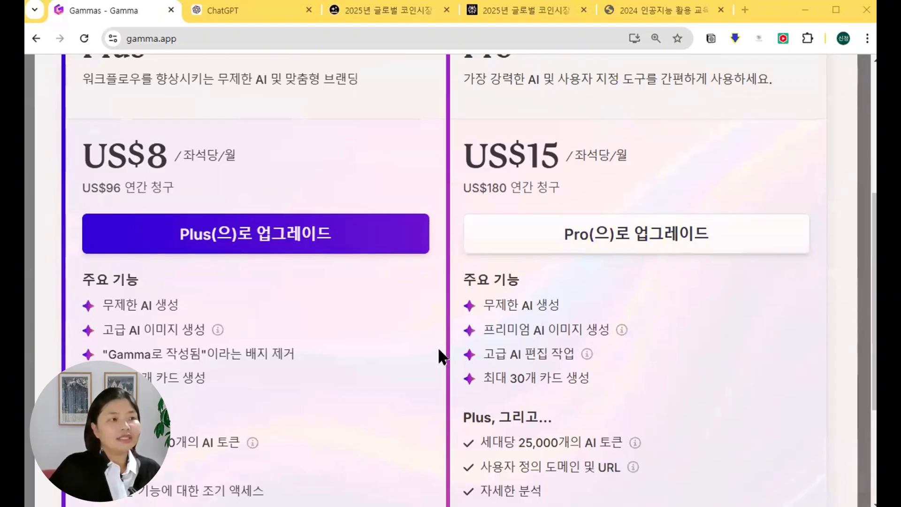
pyautogui.moveTo(457, 338); pyautogui.dragTo(605, 365)
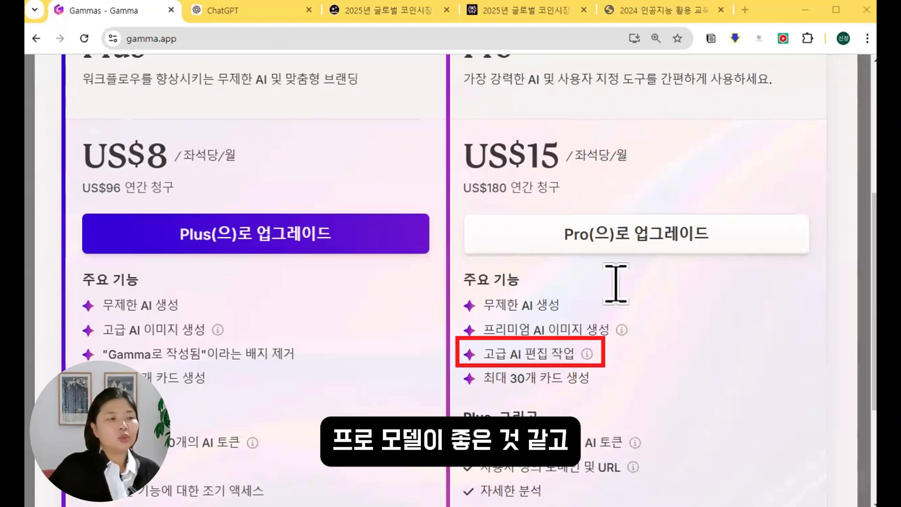
pyautogui.scroll(5, 621, 317)
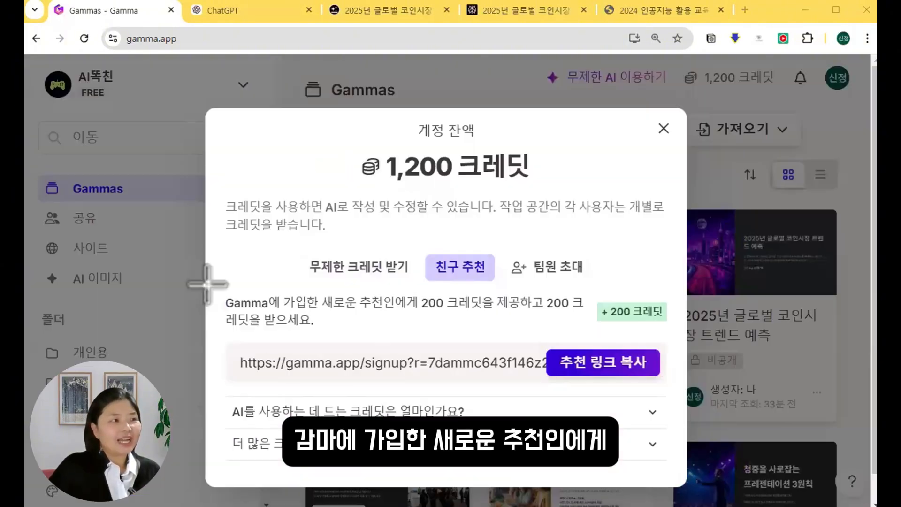
# Highlight the 200-credit referral offer, then load the copied referral link in a private window.
pyautogui.moveTo(205, 284); pyautogui.dragTo(599, 336)
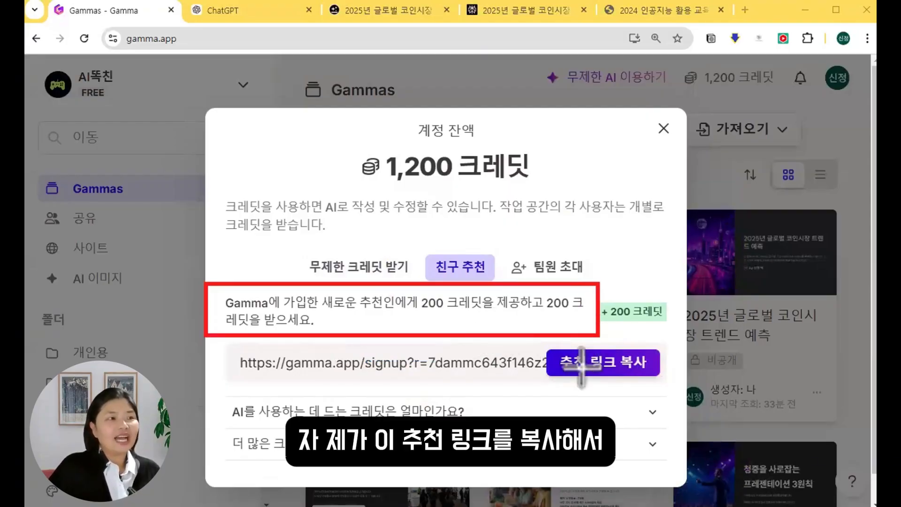
pyautogui.press('Escape')
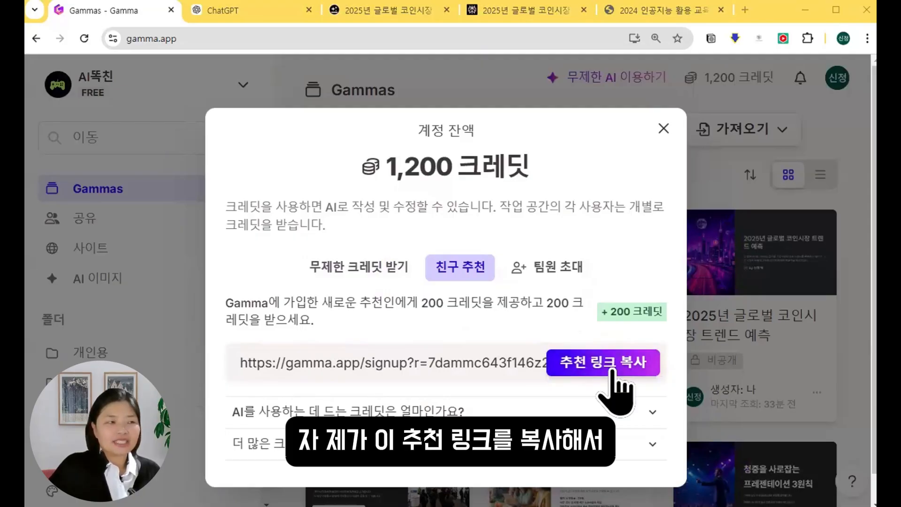
pyautogui.click(612, 371)
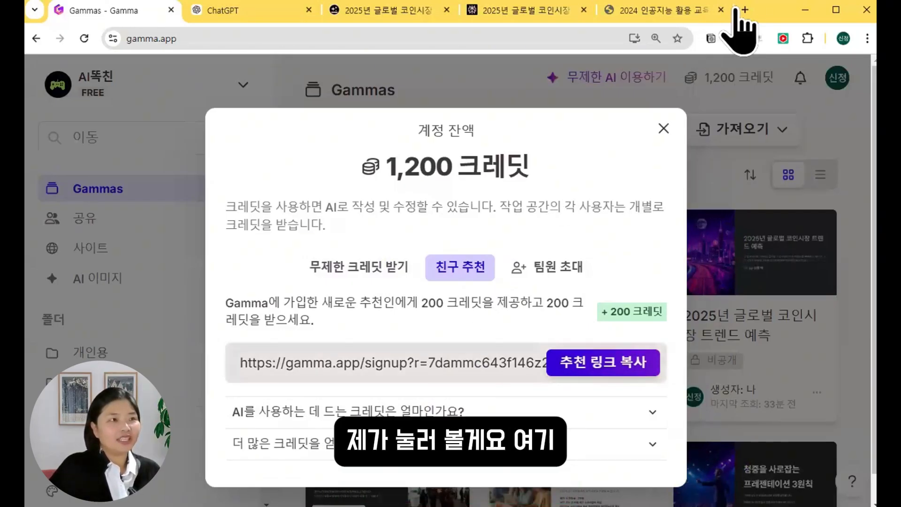
pyautogui.hotkey('ctrl', 'shift', 'n')
pyautogui.press('Return')
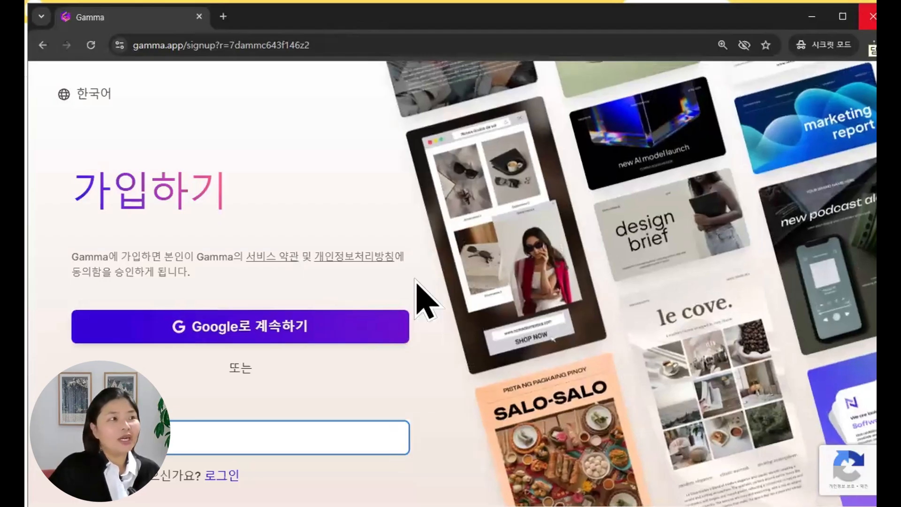
# Close the private signup window, the empty new tab and the 계정 잔액 credits dialog.
pyautogui.click(872, 16)
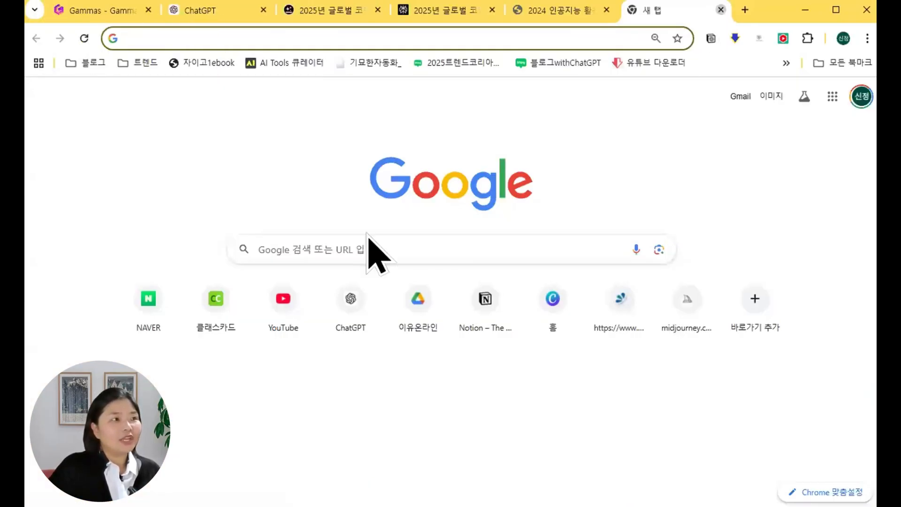
pyautogui.click(721, 9)
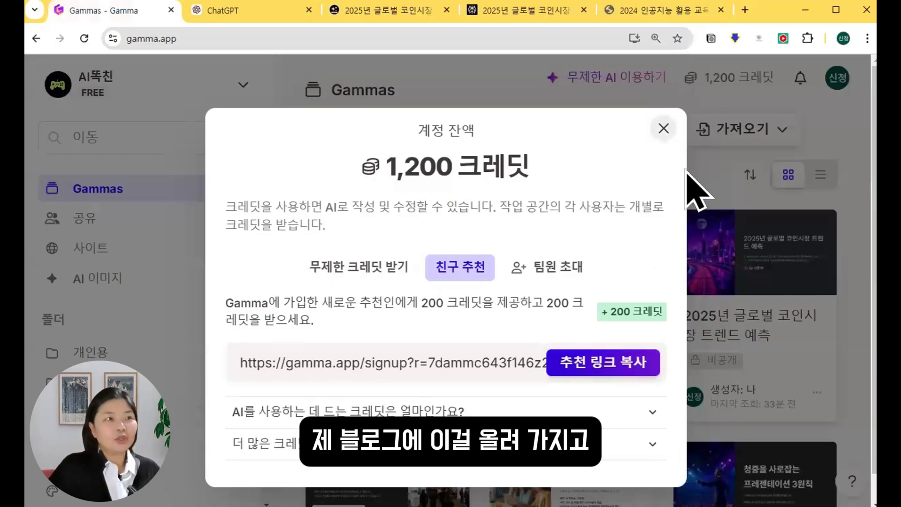
pyautogui.click(730, 94)
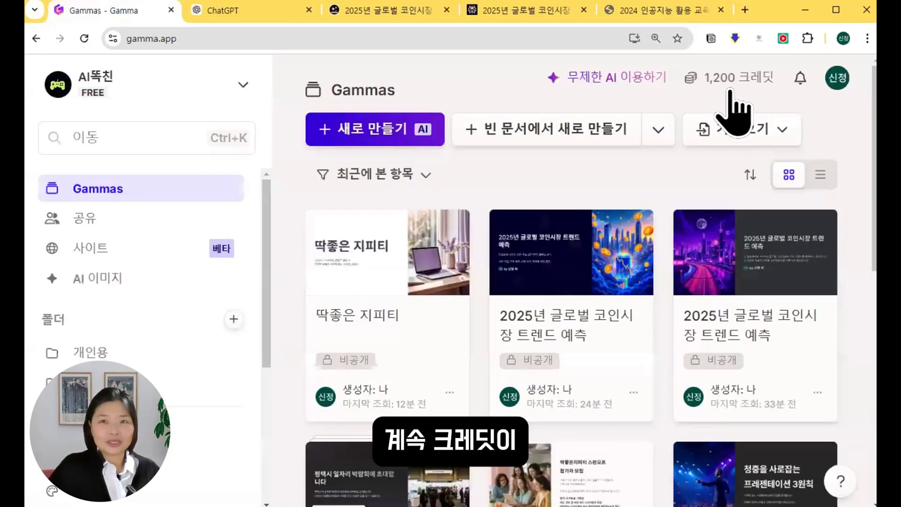